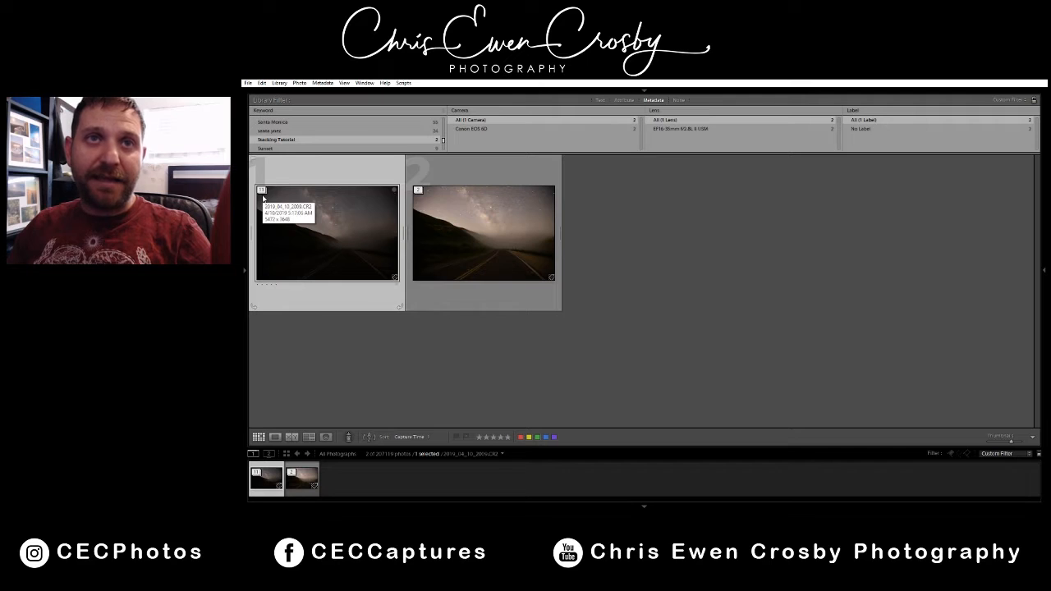
Step: Expand the 11-photo stack of Milky Way frames and open its first photo for developing
{"action": "left_click", "coordinate": [261, 192]}
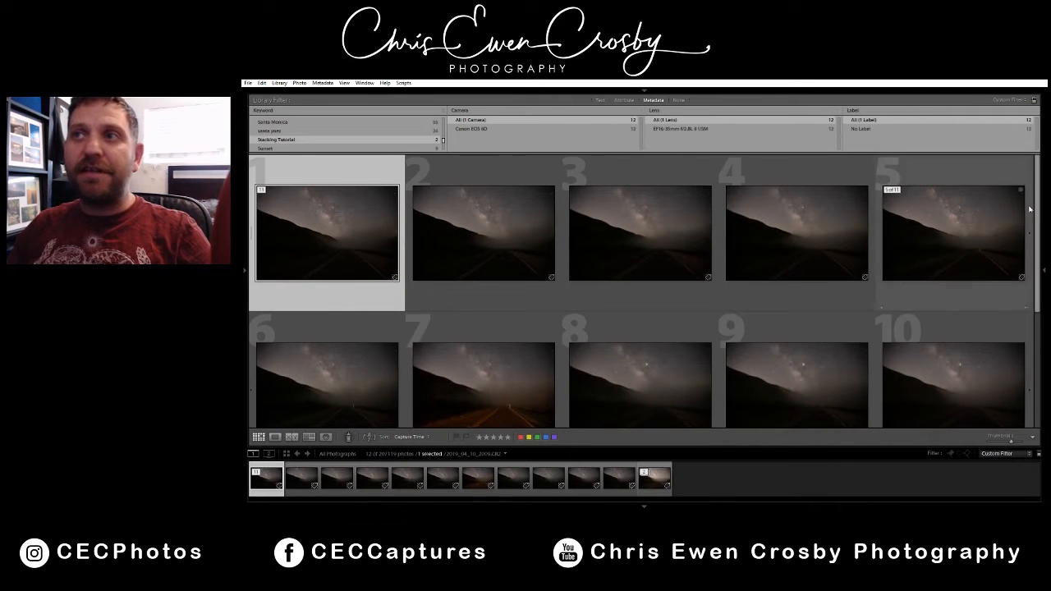
{"action": "left_click_drag", "start_coordinate": [1038, 199], "coordinate": [1043, 231]}
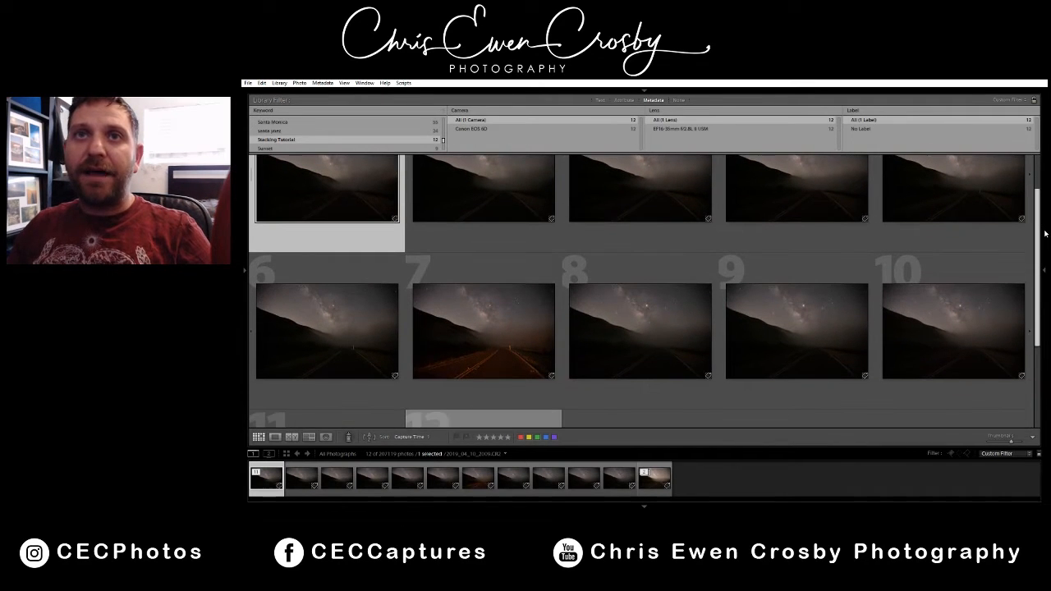
{"action": "key", "text": "d"}
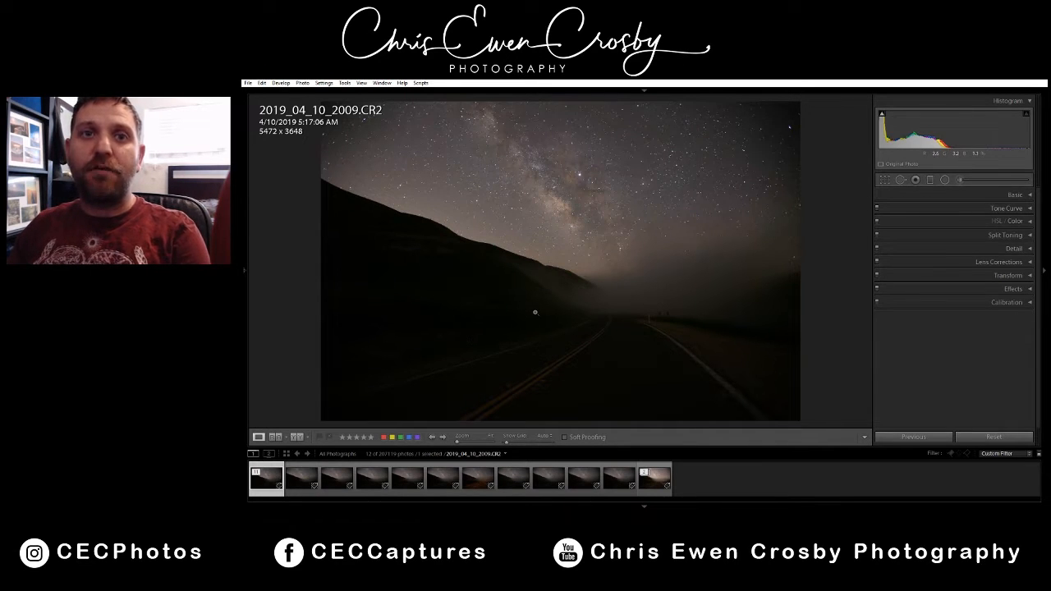
Step: Step forward through the stacked frames one by one and examine the exposures up to the last one
{"action": "key", "text": "Right"}
{"action": "key", "text": "Right"}
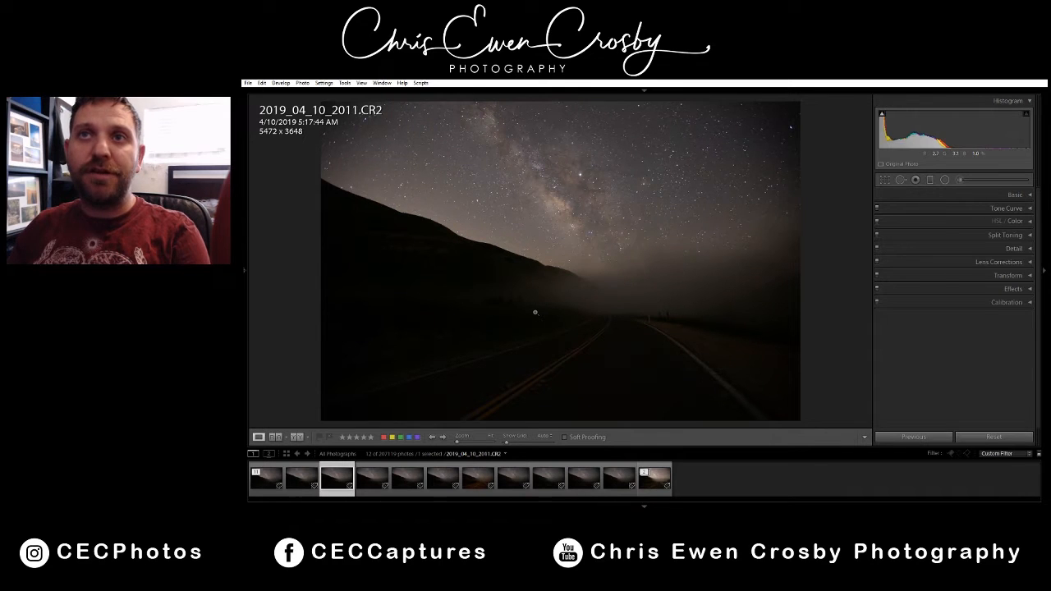
{"action": "key", "text": "Right"}
{"action": "key", "text": "Right"}
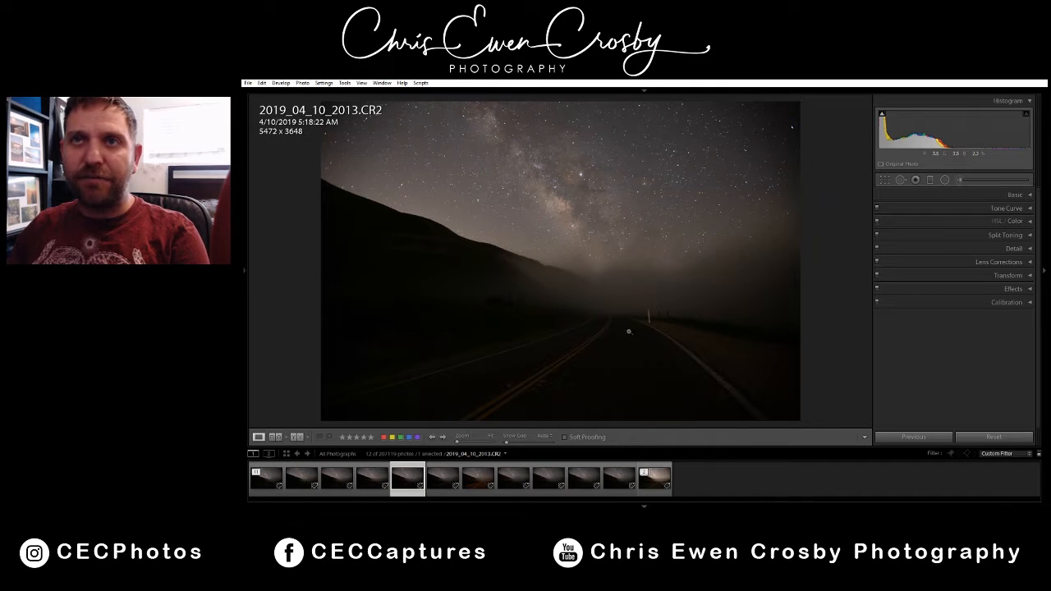
{"action": "key", "text": "Right"}
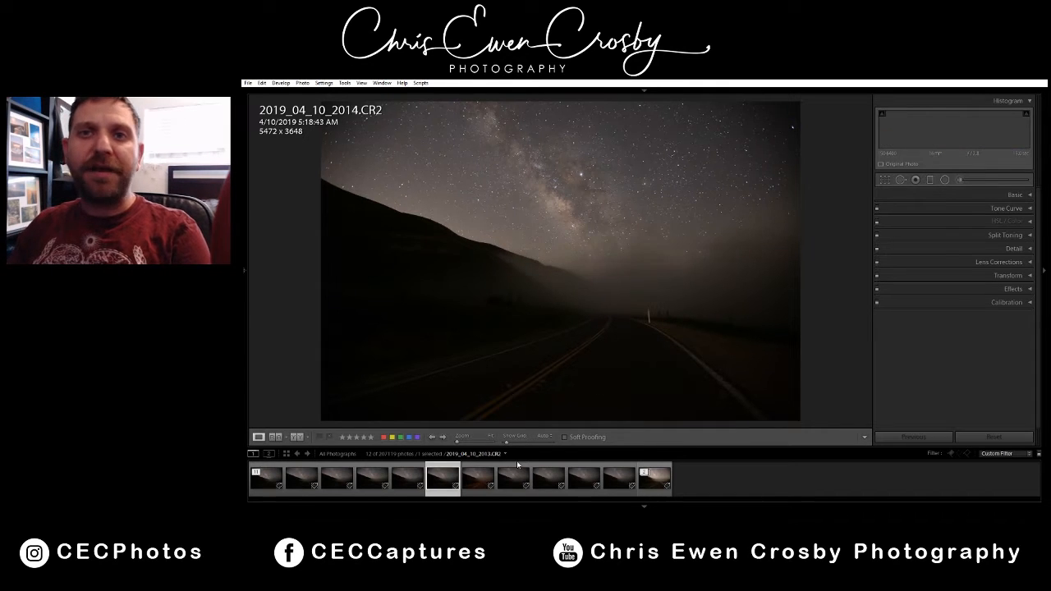
{"action": "key", "text": "Right"}
{"action": "key", "text": "Right"}
{"action": "key", "text": "Right"}
{"action": "key", "text": "Right"}
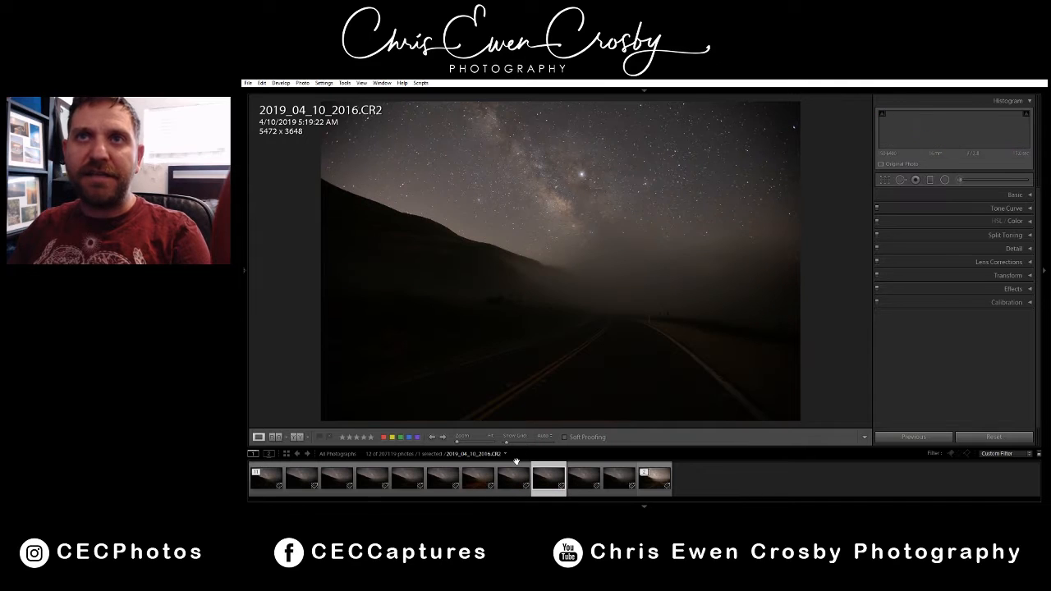
{"action": "key", "text": "Right"}
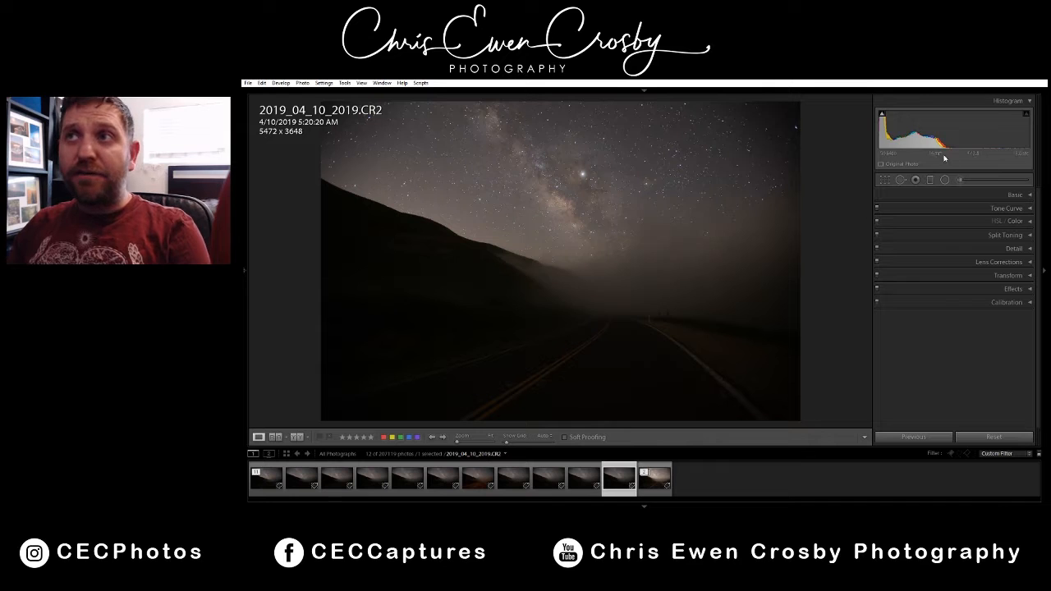
Step: Go back through the stacked frames to the first photo, comparing the road, sky and stars in each
{"action": "left_click", "coordinate": [582, 486]}
{"action": "left_click", "coordinate": [545, 486]}
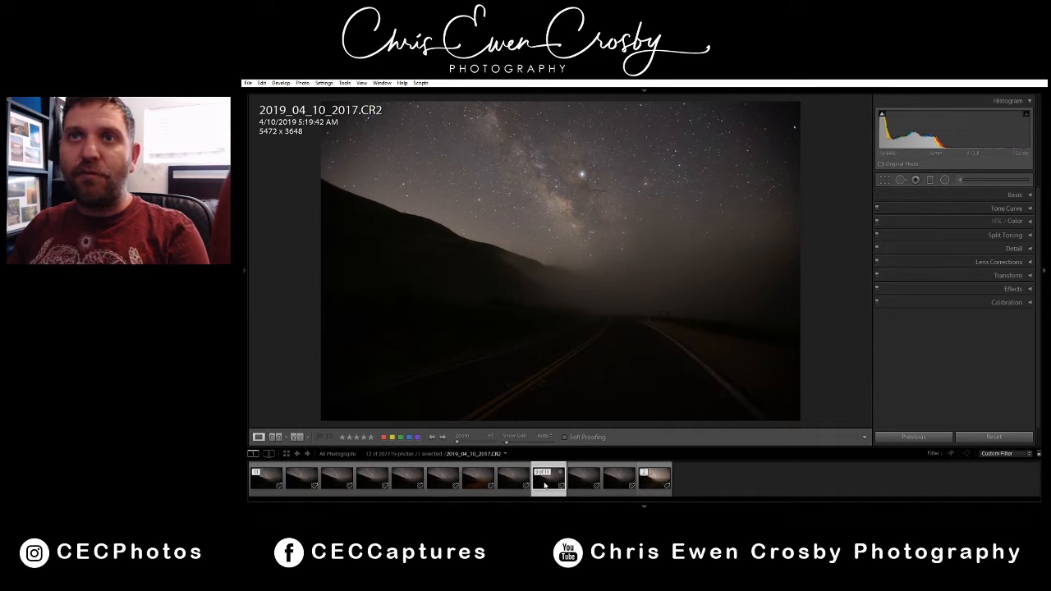
{"action": "left_click", "coordinate": [515, 485]}
{"action": "left_click", "coordinate": [476, 485]}
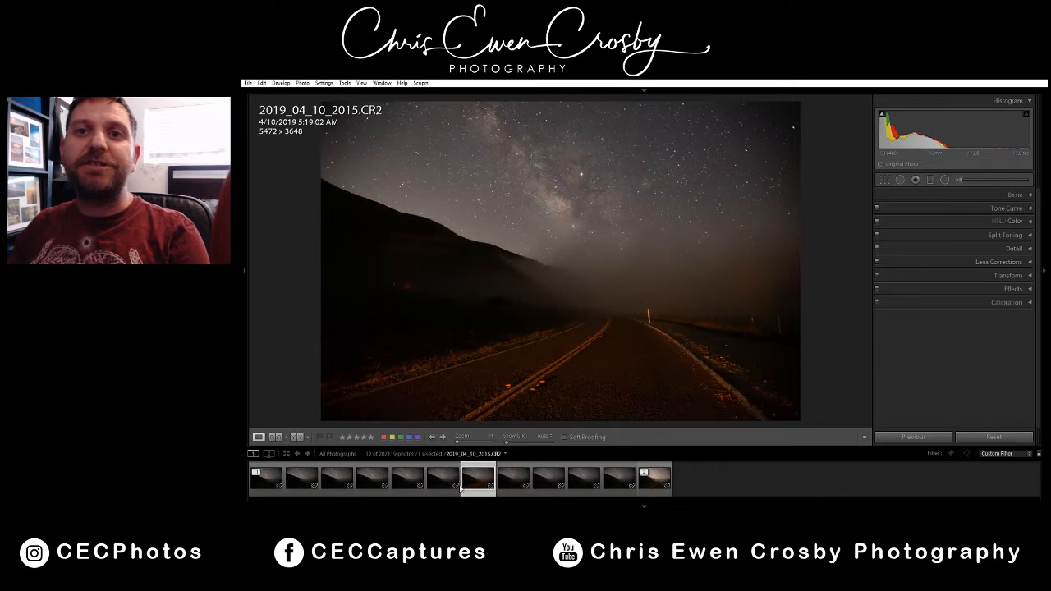
{"action": "left_click", "coordinate": [442, 485]}
{"action": "left_click", "coordinate": [407, 485]}
{"action": "left_click", "coordinate": [374, 487]}
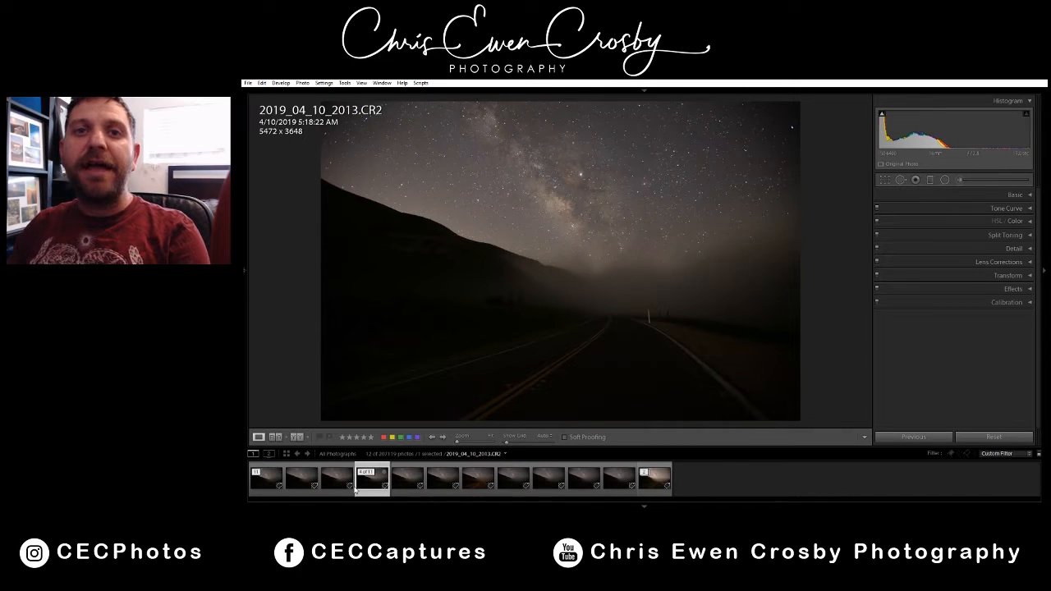
{"action": "left_click", "coordinate": [338, 485]}
{"action": "left_click", "coordinate": [301, 485]}
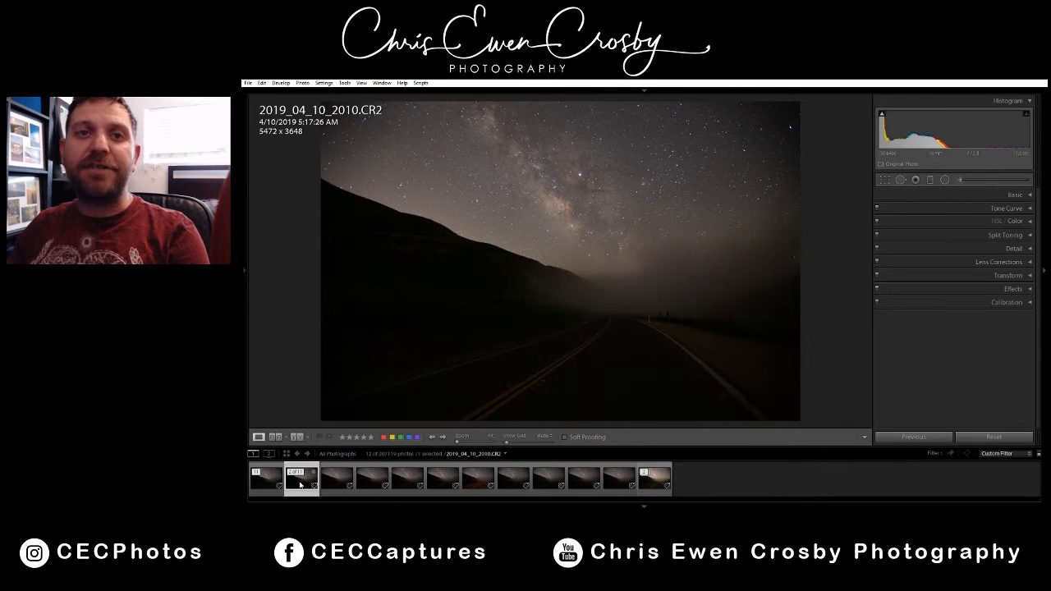
{"action": "left_click", "coordinate": [255, 482]}
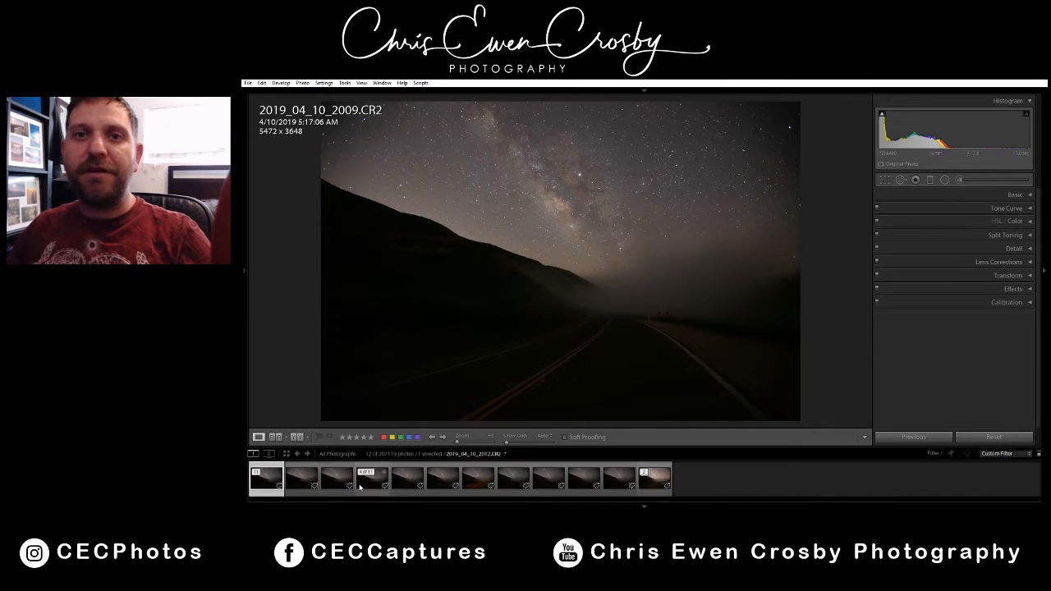
Step: Compare the two brighter foreground exposures in the two-photo stack and collapse that stack
{"action": "left_click", "coordinate": [650, 489]}
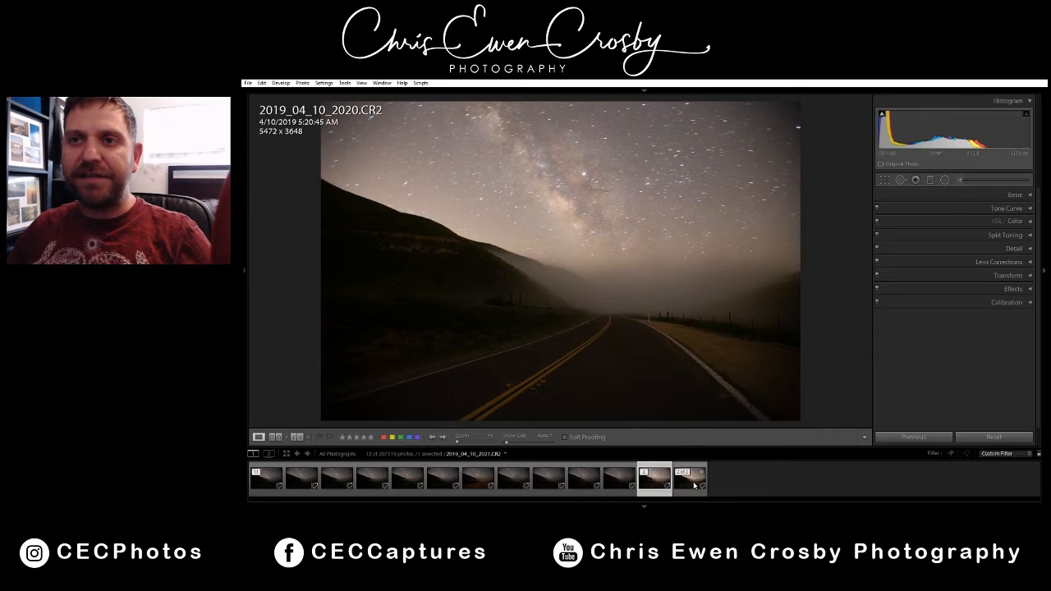
{"action": "key", "text": "Right"}
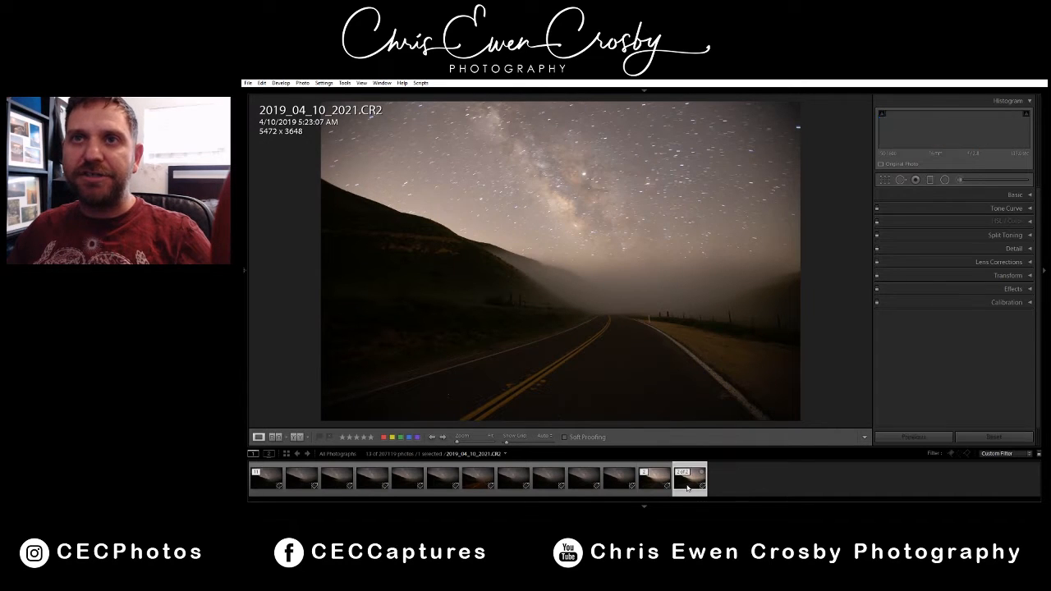
{"action": "left_click", "coordinate": [662, 487]}
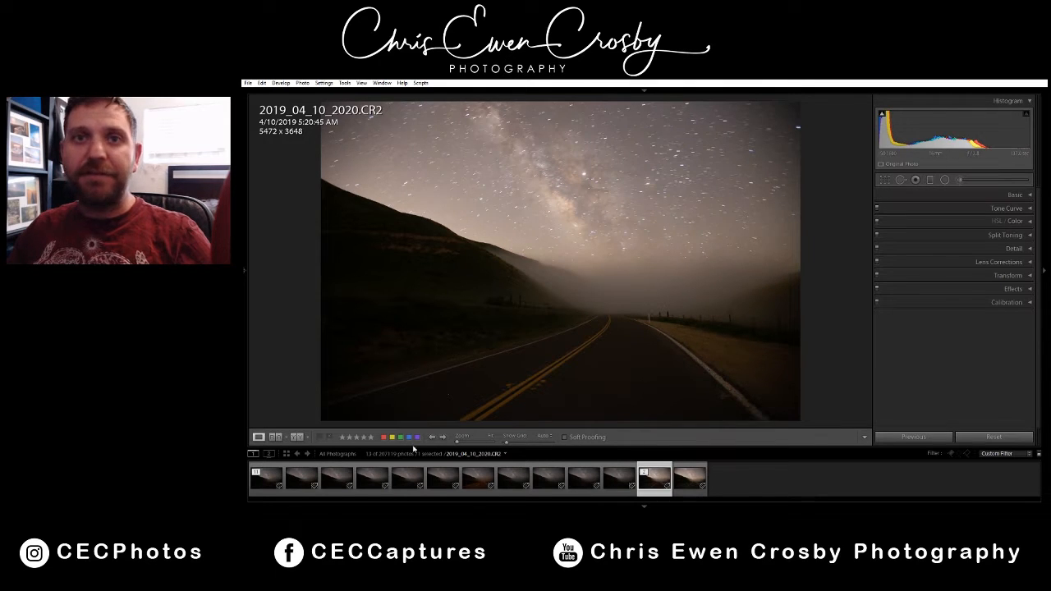
{"action": "left_click", "coordinate": [647, 473]}
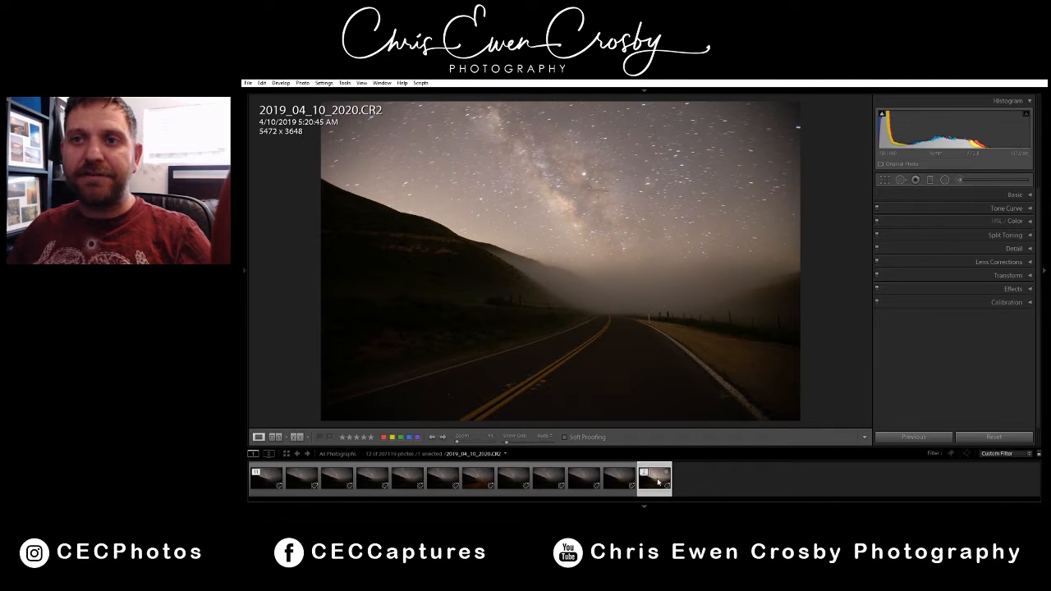
Step: Collapse and re-expand the 11-photo stack, and select its first frame, 2019_04_10_2009.CR2
{"action": "left_click", "coordinate": [256, 473]}
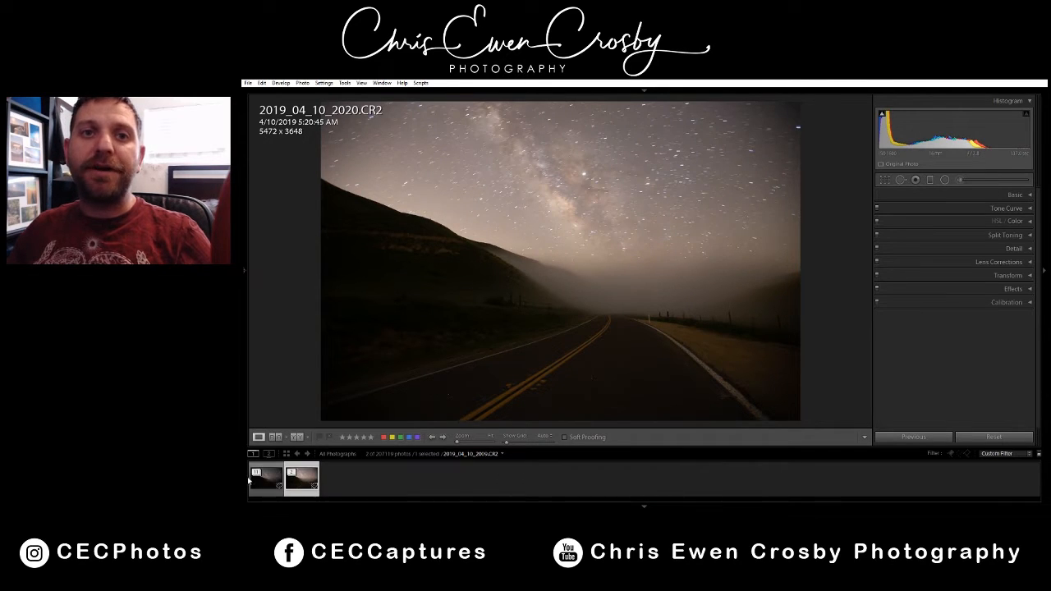
{"action": "left_click", "coordinate": [256, 473]}
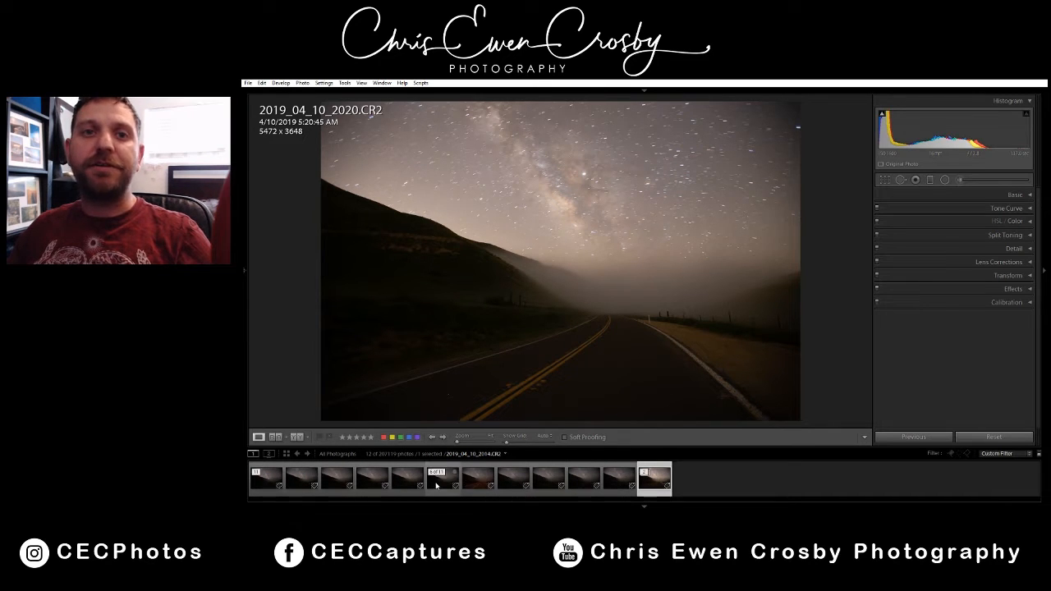
{"action": "left_click", "coordinate": [266, 478]}
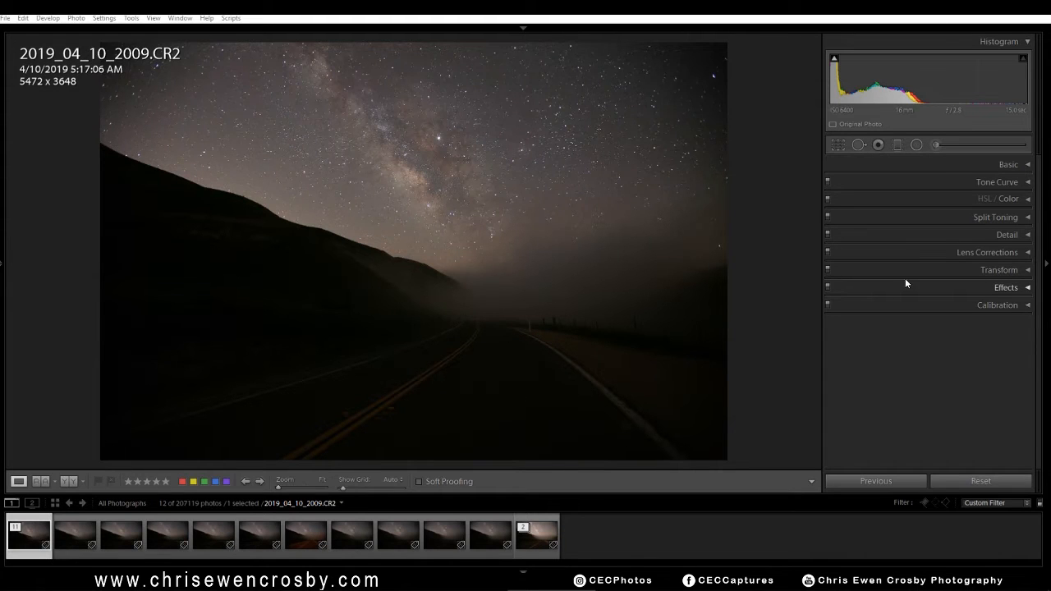
Step: Turn on chromatic aberration removal and lens profile corrections for 2019_04_10_2009.CR2
{"action": "left_click", "coordinate": [1004, 253]}
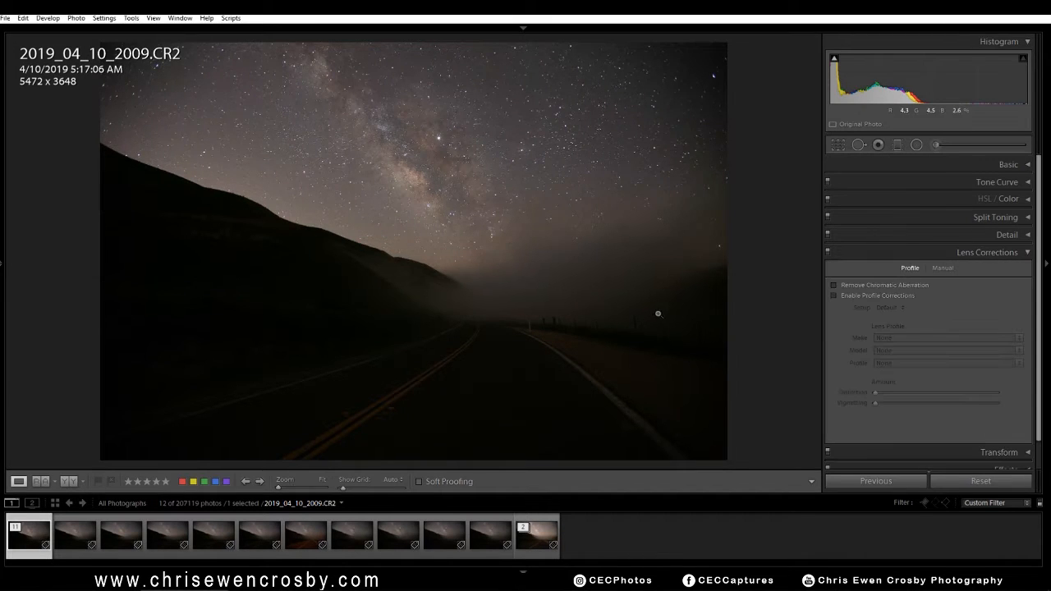
{"action": "left_click", "coordinate": [834, 286]}
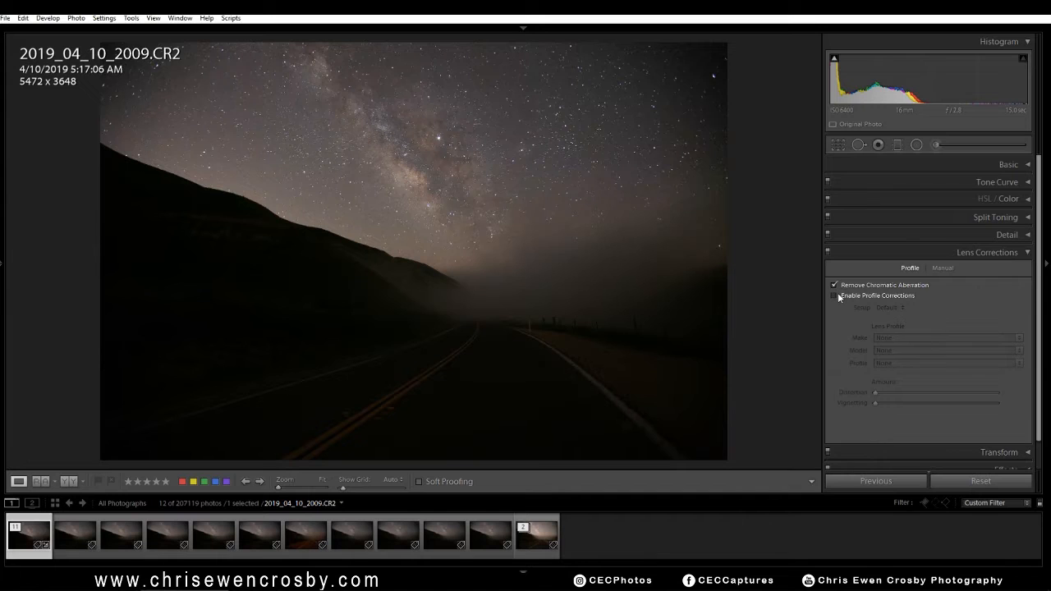
{"action": "left_click", "coordinate": [835, 295]}
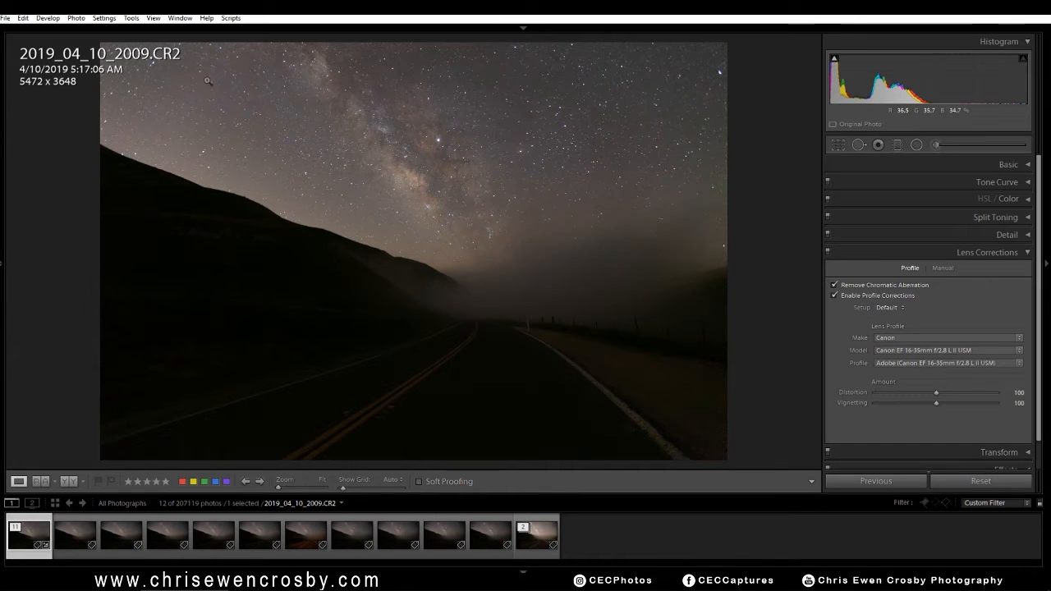
Step: Compare the photo with and without the default lens profile corrections, leaving them enabled
{"action": "left_click", "coordinate": [834, 296]}
{"action": "left_click", "coordinate": [834, 295]}
{"action": "left_click", "coordinate": [834, 296]}
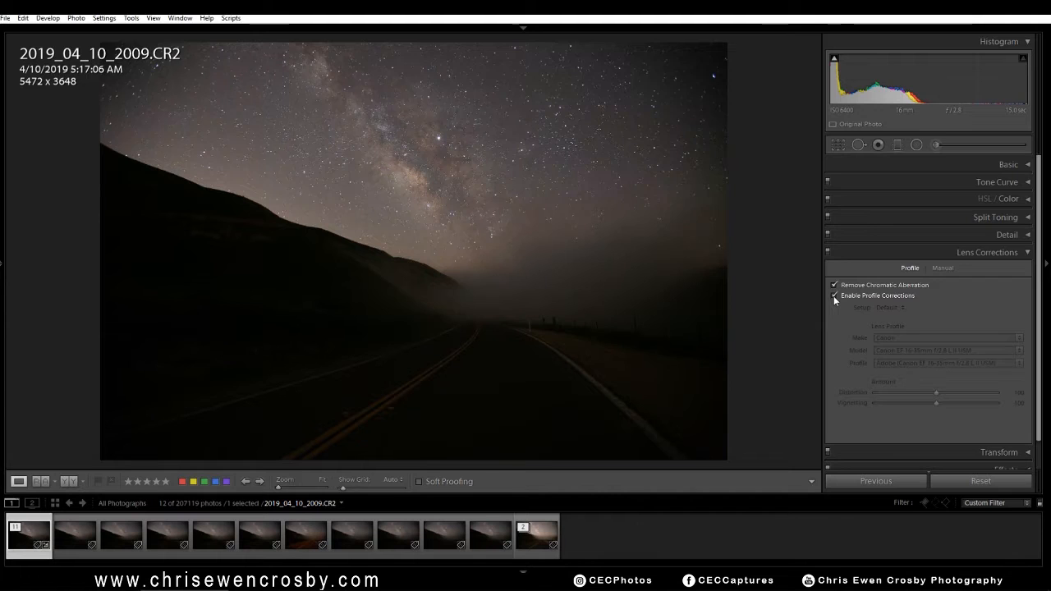
{"action": "left_click", "coordinate": [833, 296]}
{"action": "left_click", "coordinate": [834, 296]}
{"action": "left_click", "coordinate": [833, 295]}
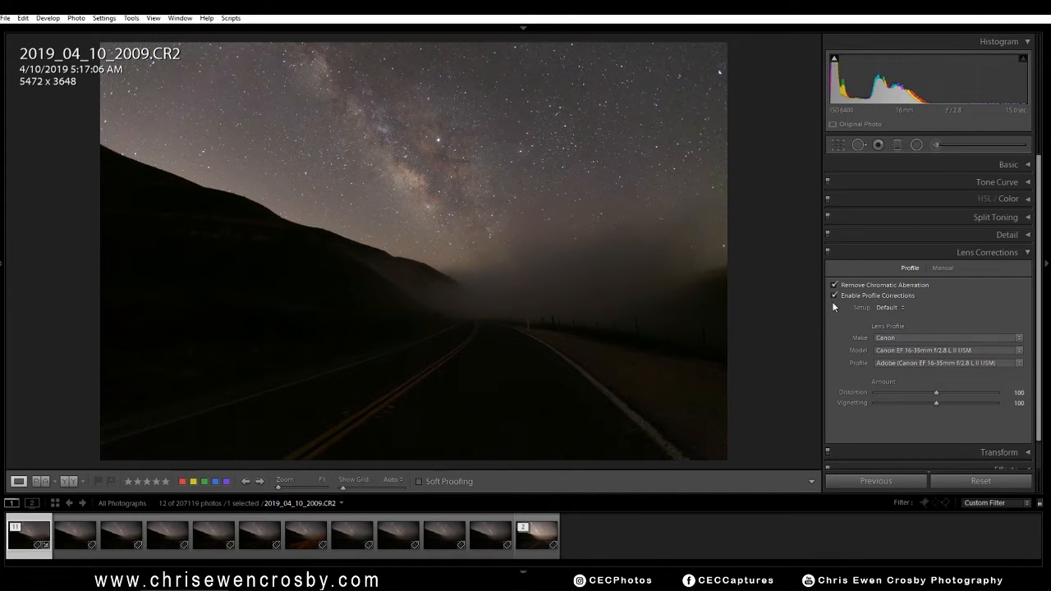
Step: Reduce the lens profile correction amounts to 84 for distortion and 88 for vignetting
{"action": "left_click_drag", "start_coordinate": [937, 402], "coordinate": [932, 392]}
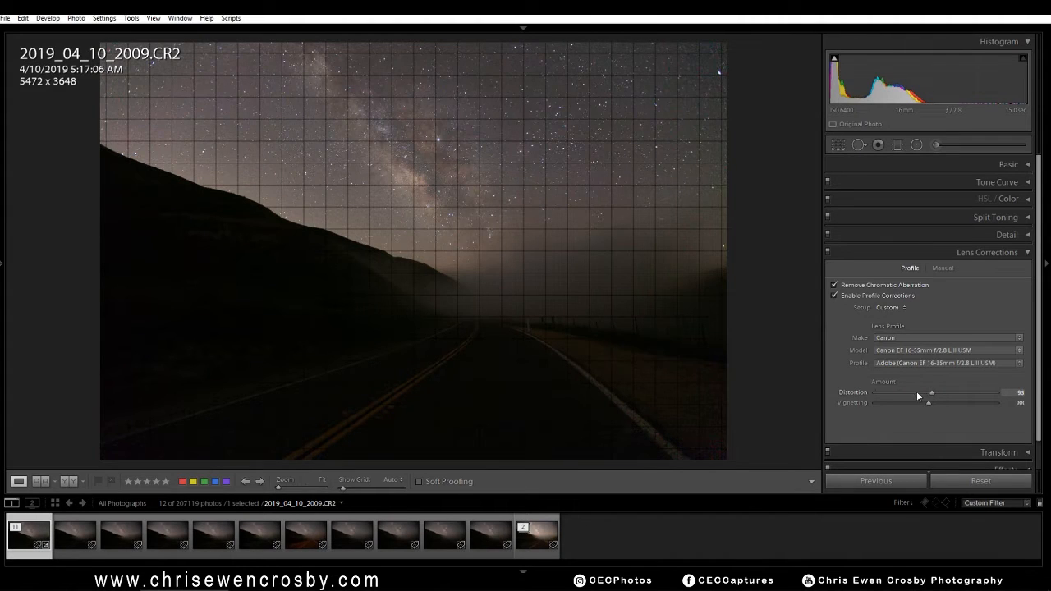
{"action": "left_click", "coordinate": [926, 391]}
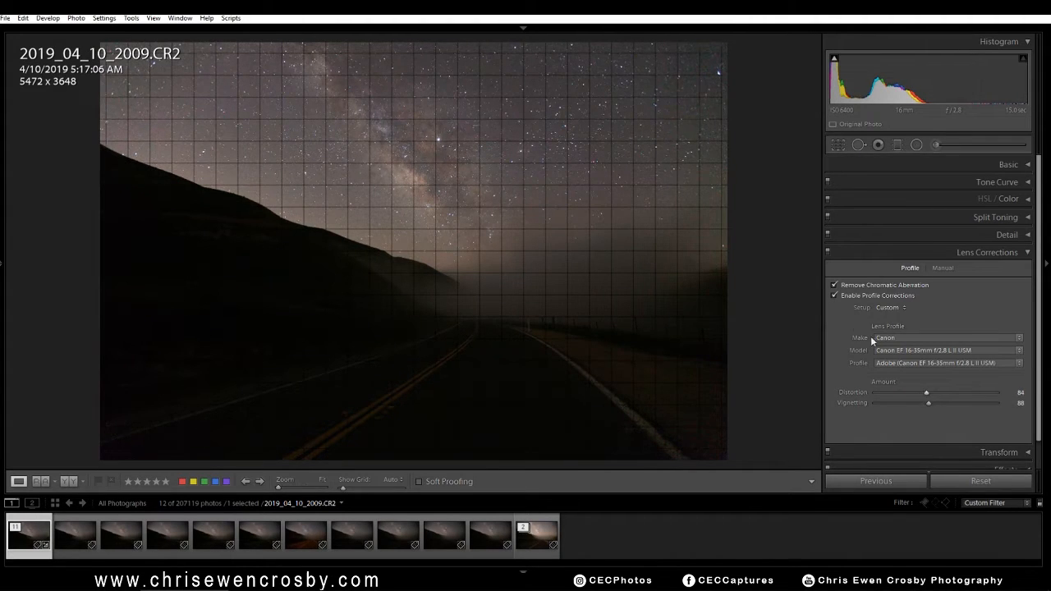
Step: Compare the photo with and without the customised profile corrections, keep them enabled, and close the lens correction settings
{"action": "left_click", "coordinate": [834, 296]}
{"action": "left_click", "coordinate": [834, 295]}
{"action": "left_click", "coordinate": [834, 295]}
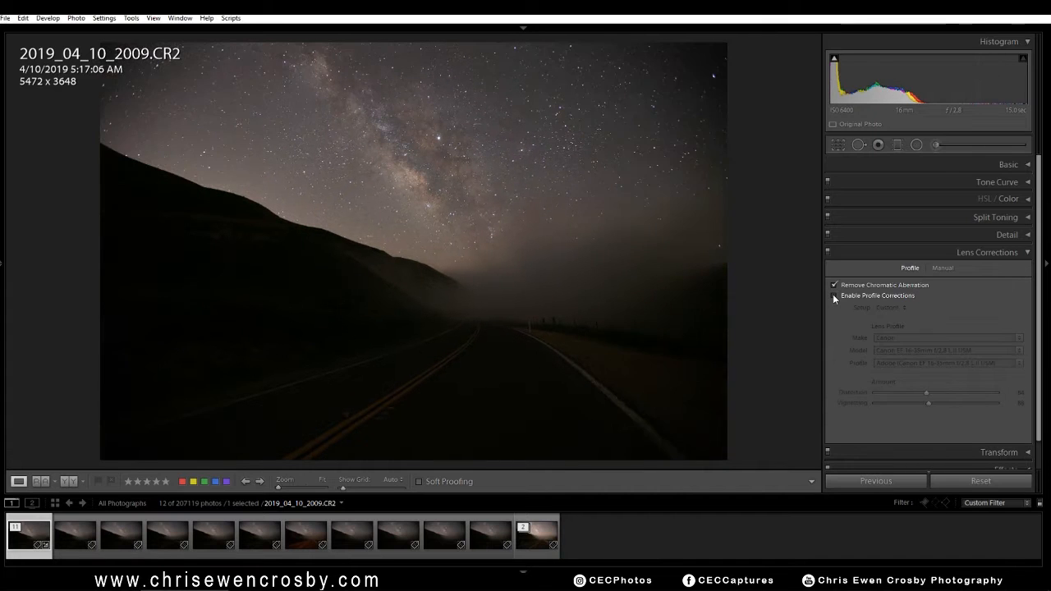
{"action": "left_click", "coordinate": [834, 296]}
{"action": "left_click", "coordinate": [834, 295]}
{"action": "left_click", "coordinate": [833, 295]}
{"action": "left_click", "coordinate": [834, 295]}
{"action": "left_click", "coordinate": [834, 296]}
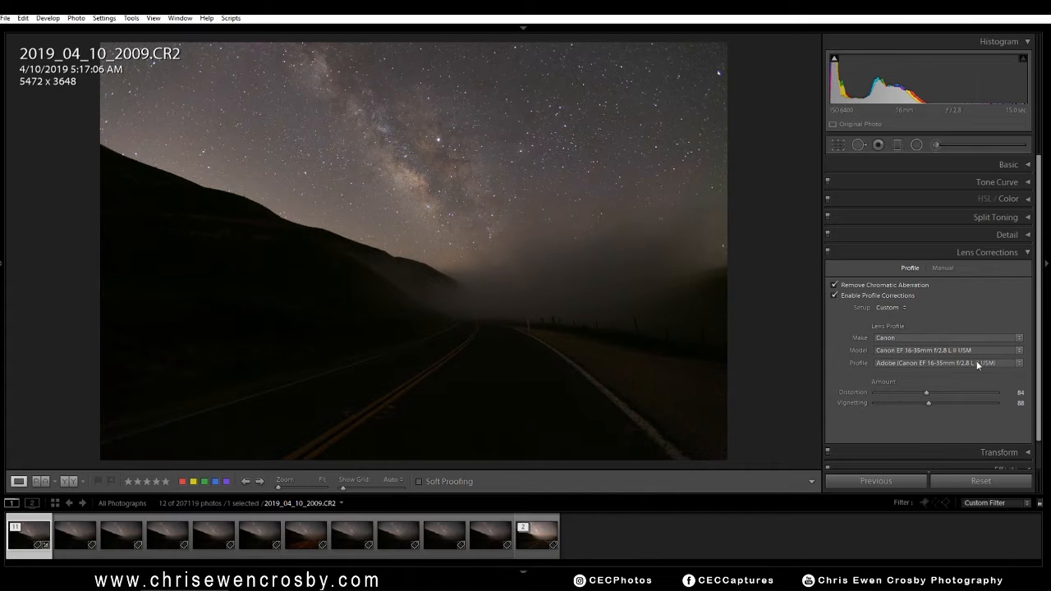
{"action": "left_click_drag", "start_coordinate": [929, 394], "coordinate": [927, 393]}
{"action": "left_click", "coordinate": [1026, 253]}
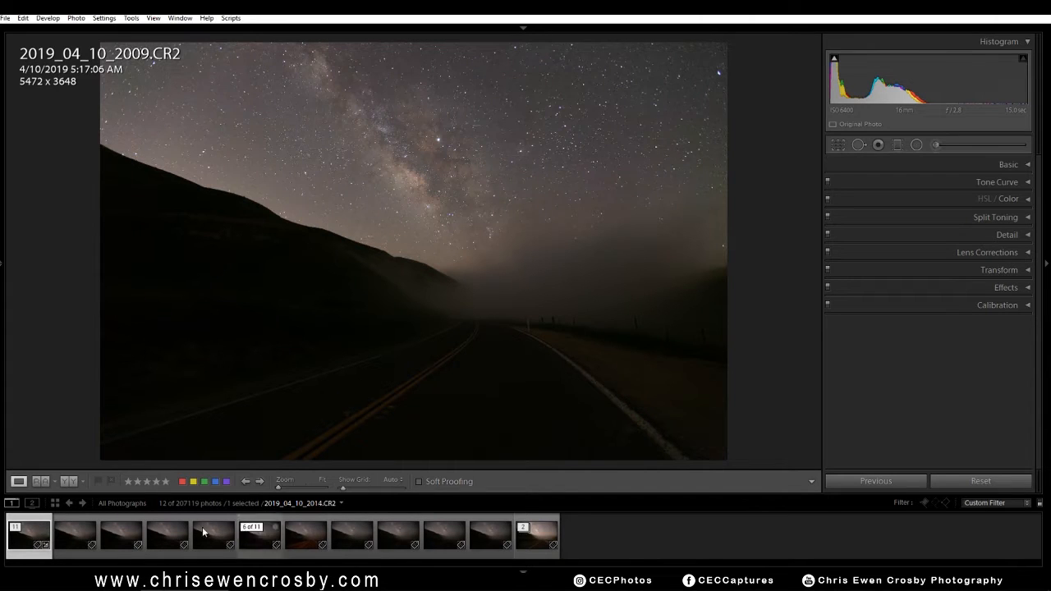
Step: Set the sharpening amount to 0 while checking the stars and hillside at 1:1 magnification
{"action": "left_click", "coordinate": [1010, 235]}
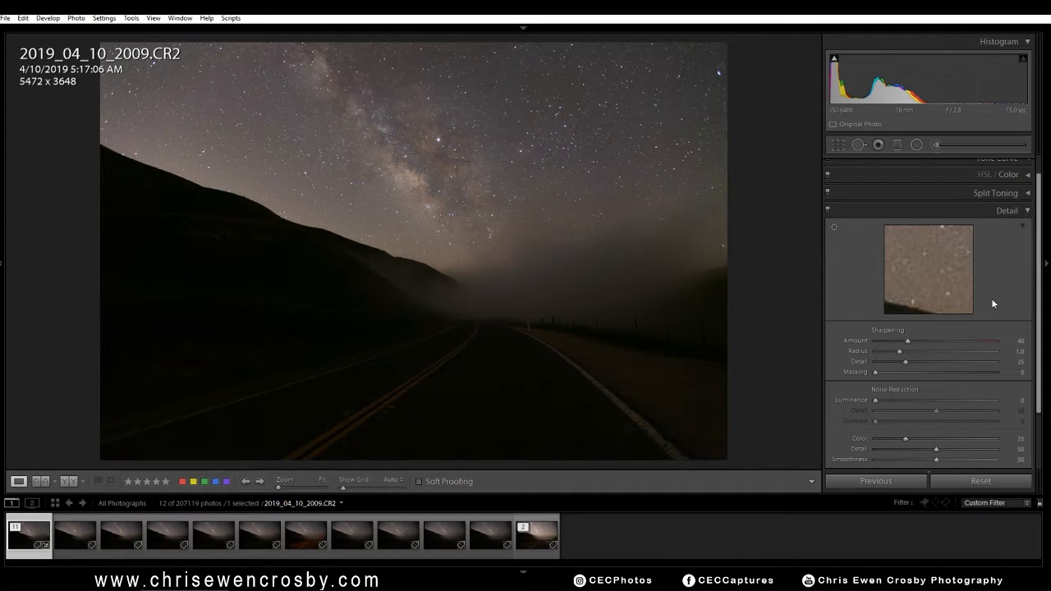
{"action": "scroll", "coordinate": [1040, 275], "scroll_direction": "down", "scroll_amount": 1}
{"action": "scroll", "coordinate": [1041, 274], "scroll_direction": "down", "scroll_amount": 2}
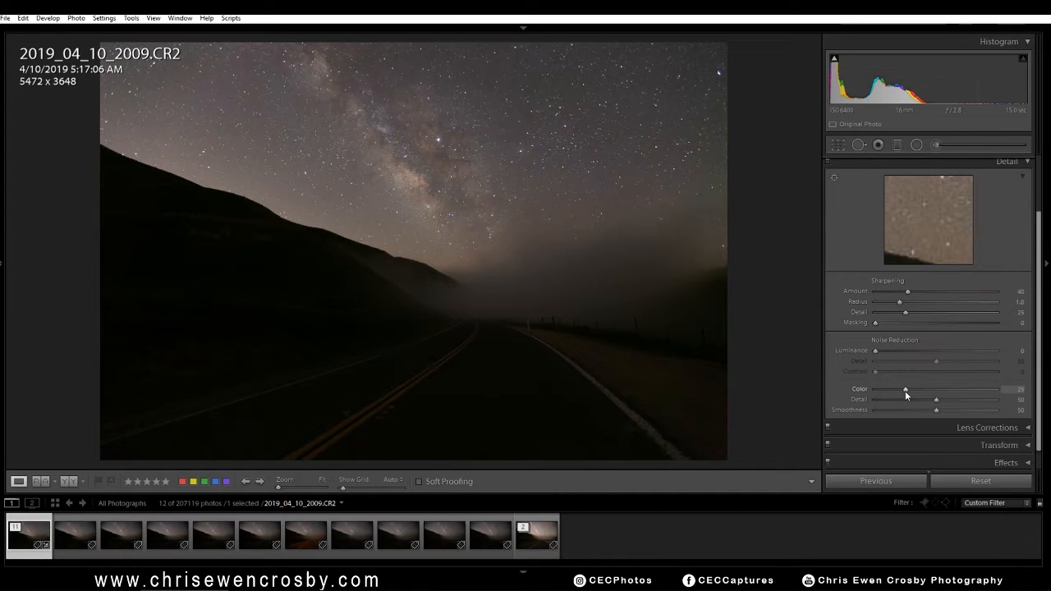
{"action": "left_click", "coordinate": [471, 277]}
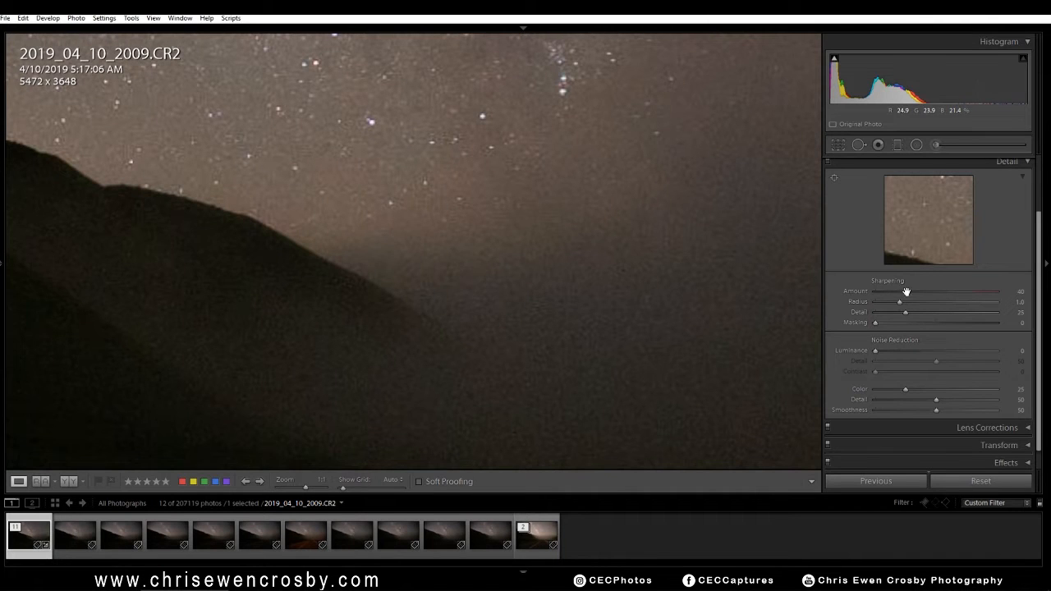
{"action": "left_click_drag", "start_coordinate": [906, 291], "coordinate": [866, 290]}
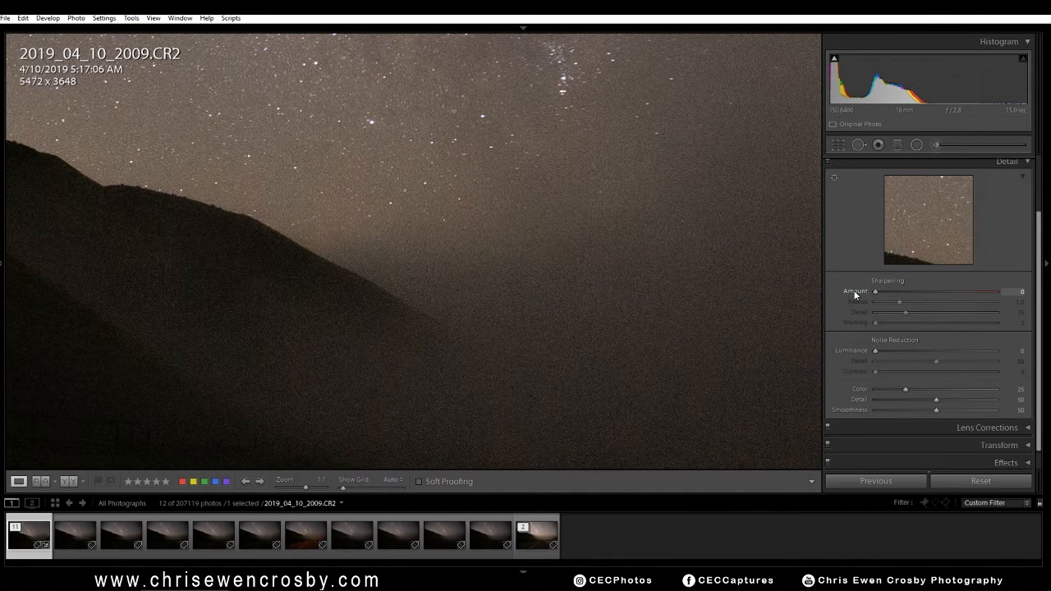
{"action": "left_click_drag", "start_coordinate": [462, 175], "coordinate": [548, 299]}
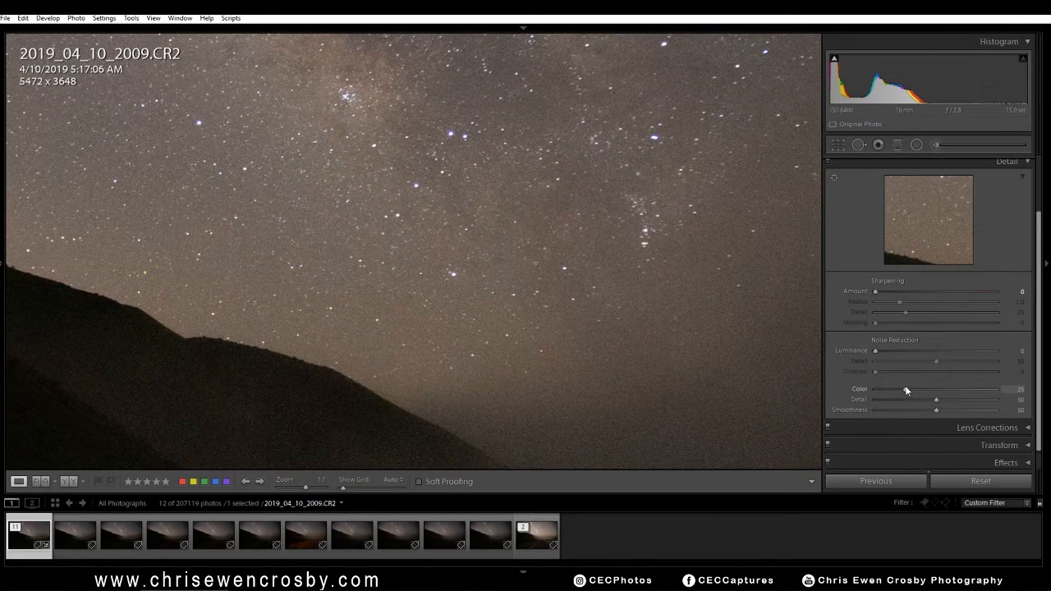
Step: Set the colour noise reduction to 0, comparing its effect on the stars, hillside and road at 1:1 magnification
{"action": "left_click_drag", "start_coordinate": [907, 392], "coordinate": [852, 391]}
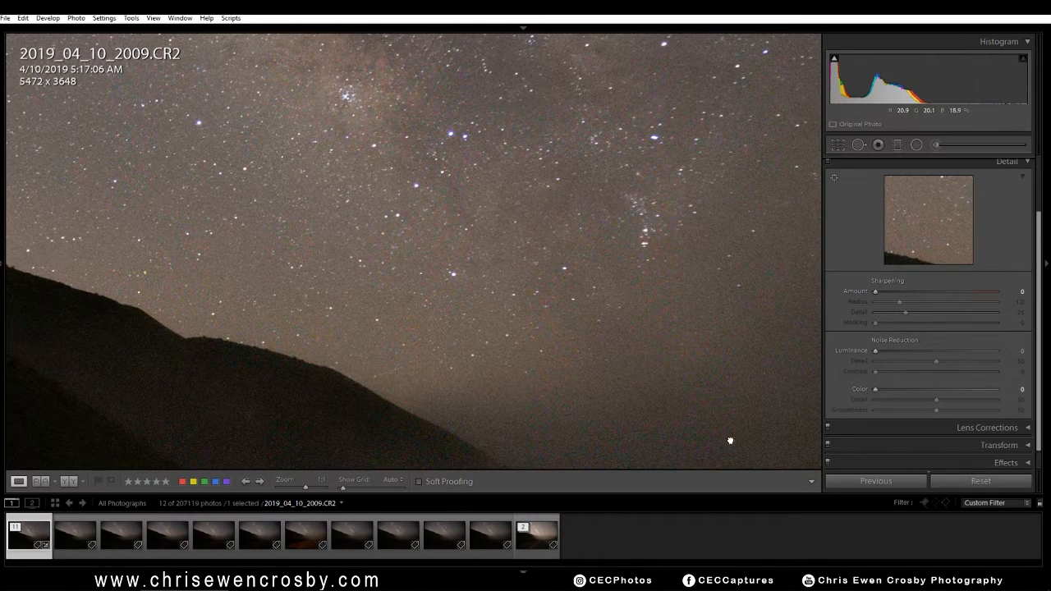
{"action": "left_click_drag", "start_coordinate": [730, 438], "coordinate": [521, 204]}
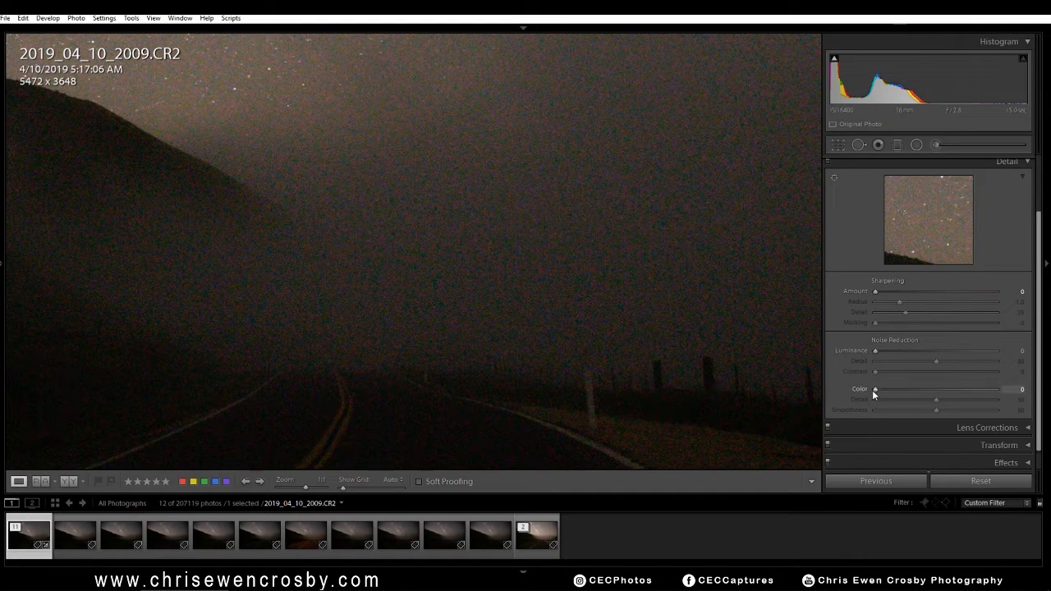
{"action": "left_click_drag", "start_coordinate": [872, 390], "coordinate": [896, 392]}
{"action": "left_click_drag", "start_coordinate": [878, 391], "coordinate": [869, 391]}
{"action": "left_click", "coordinate": [384, 180]}
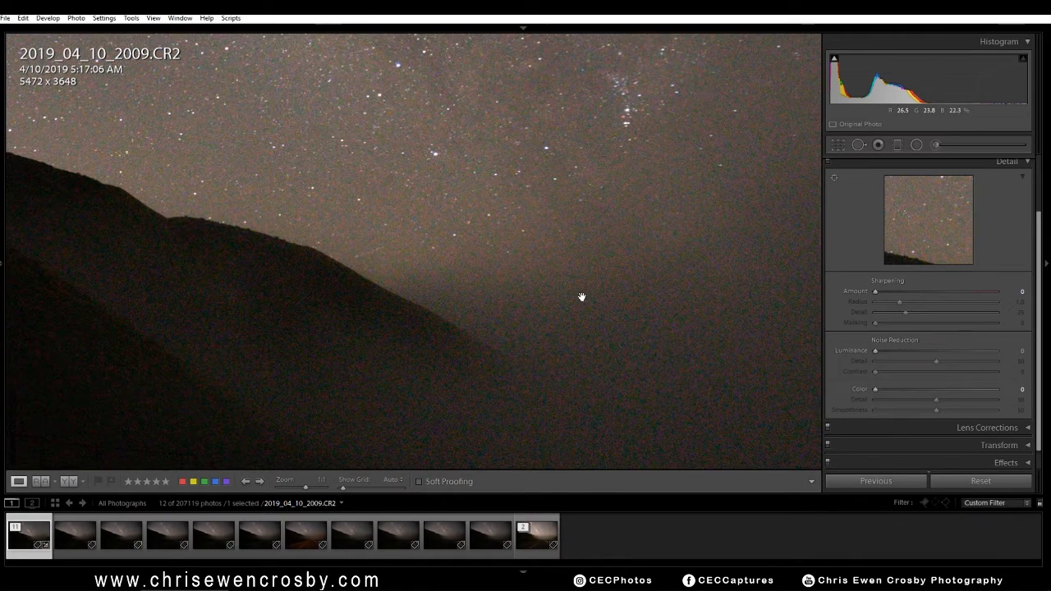
{"action": "left_click_drag", "start_coordinate": [498, 290], "coordinate": [625, 366]}
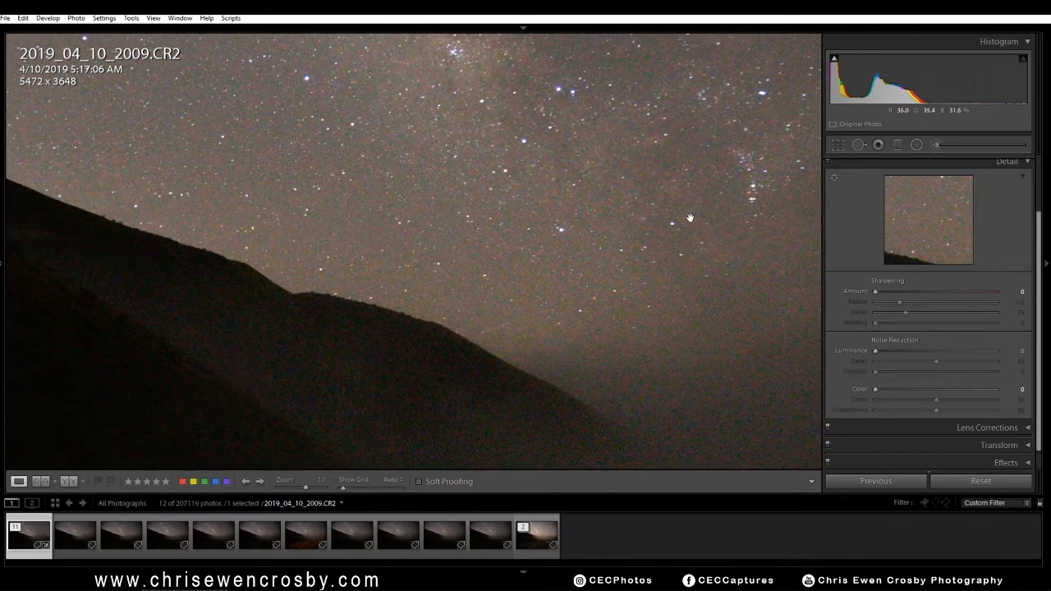
Step: Try a sharpening amount of 40, return it to 0, and inspect the Milky Way at 1:1 magnification
{"action": "left_click_drag", "start_coordinate": [876, 291], "coordinate": [907, 291]}
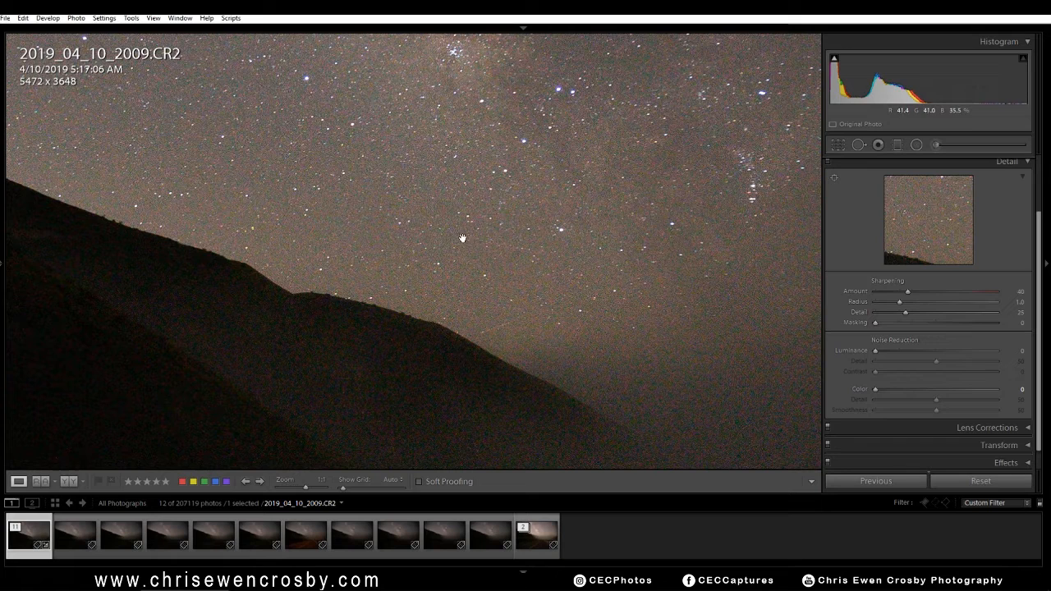
{"action": "left_click_drag", "start_coordinate": [908, 290], "coordinate": [873, 292]}
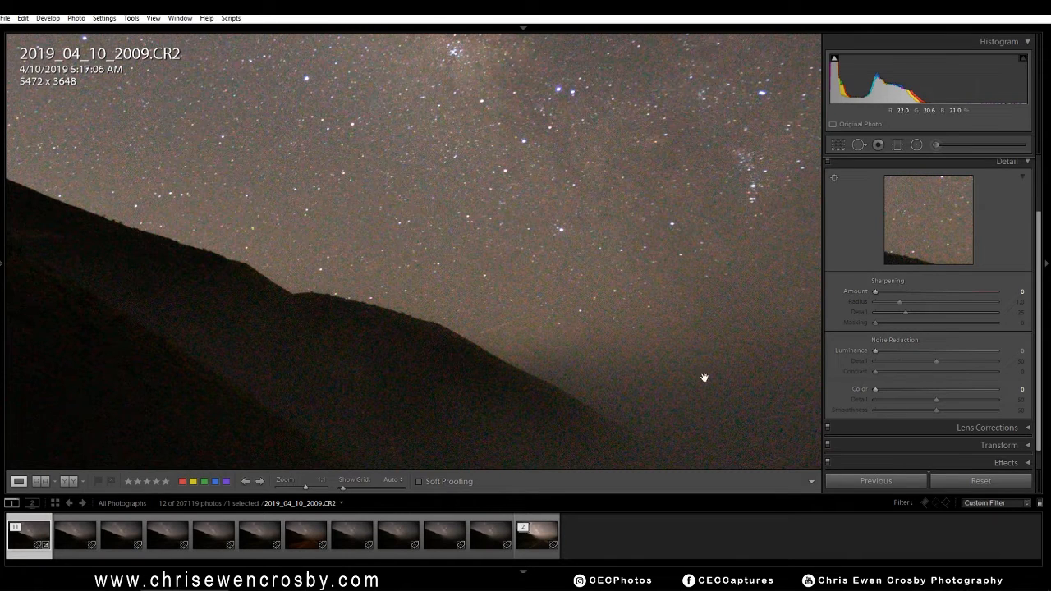
{"action": "left_click_drag", "start_coordinate": [750, 427], "coordinate": [580, 183]}
{"action": "left_click_drag", "start_coordinate": [604, 261], "coordinate": [608, 419]}
{"action": "left_click_drag", "start_coordinate": [657, 233], "coordinate": [679, 455]}
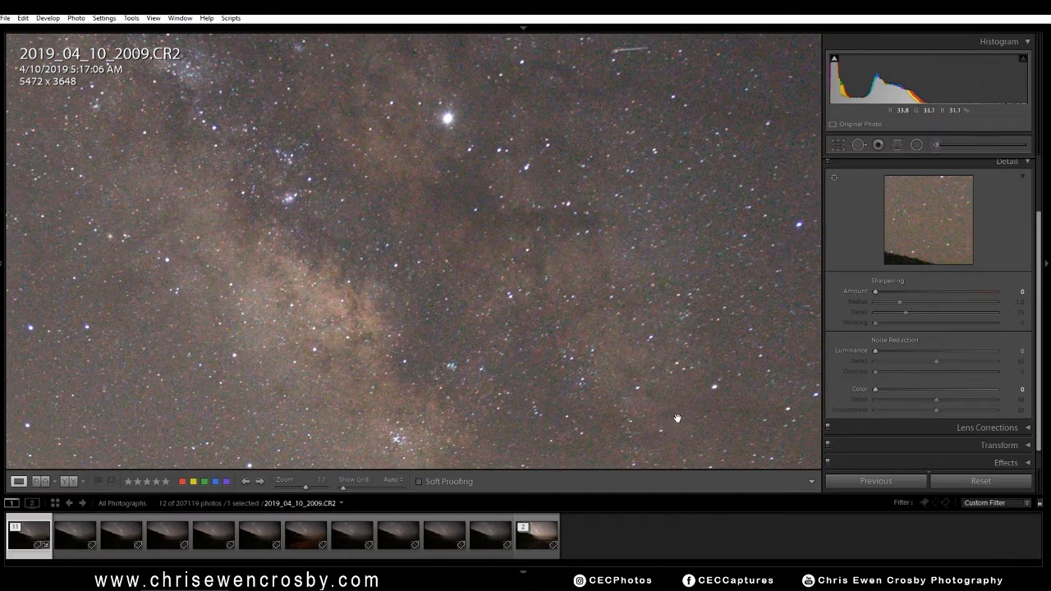
{"action": "left_click", "coordinate": [527, 270]}
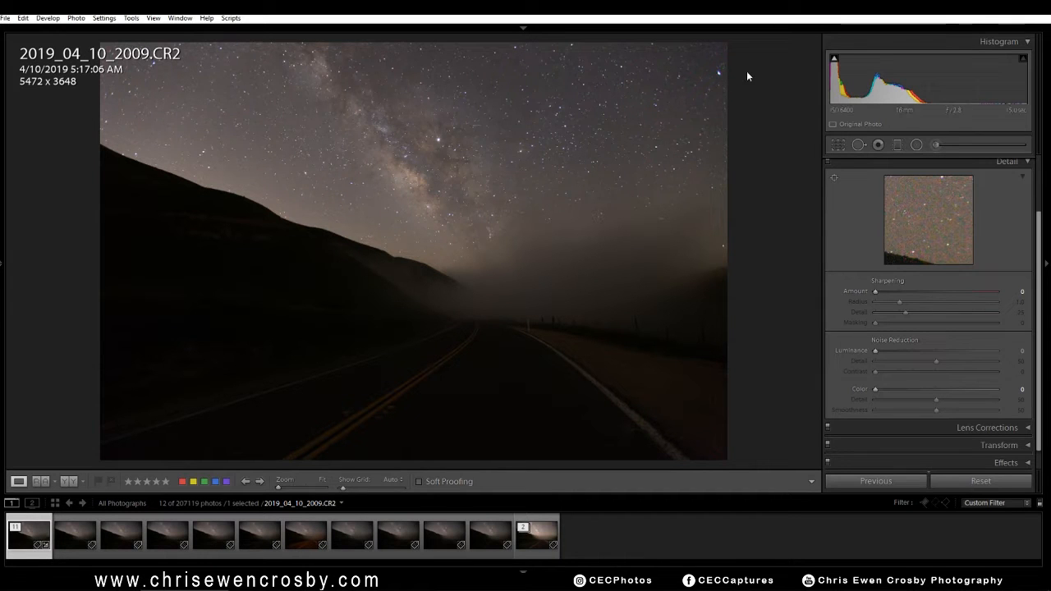
Step: Try a colour noise reduction of 13 on the Milky Way core at 1:1 magnification and return it to 0
{"action": "left_click", "coordinate": [510, 207]}
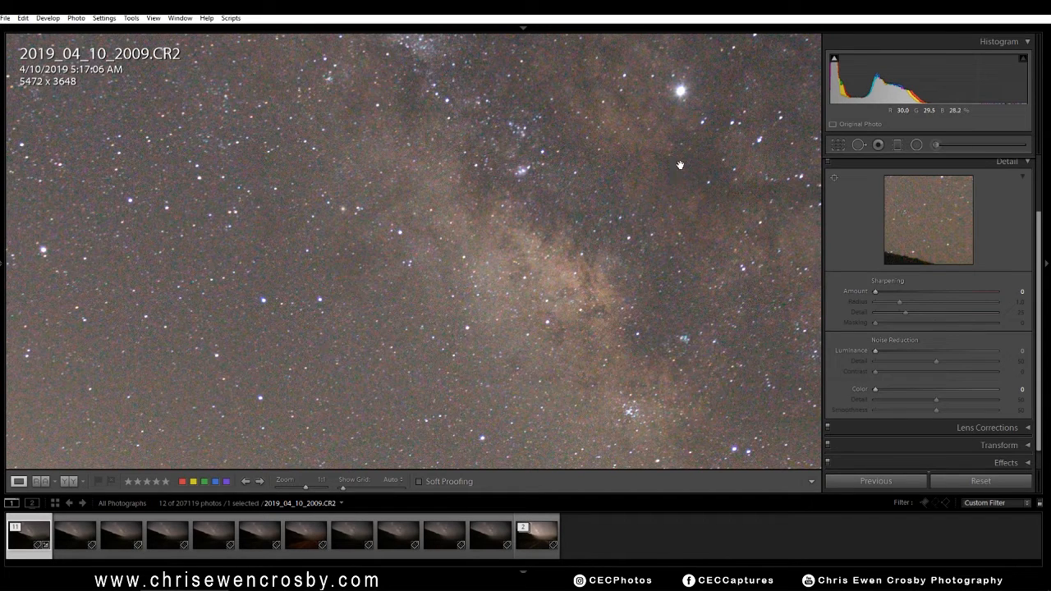
{"action": "left_click_drag", "start_coordinate": [875, 389], "coordinate": [878, 391]}
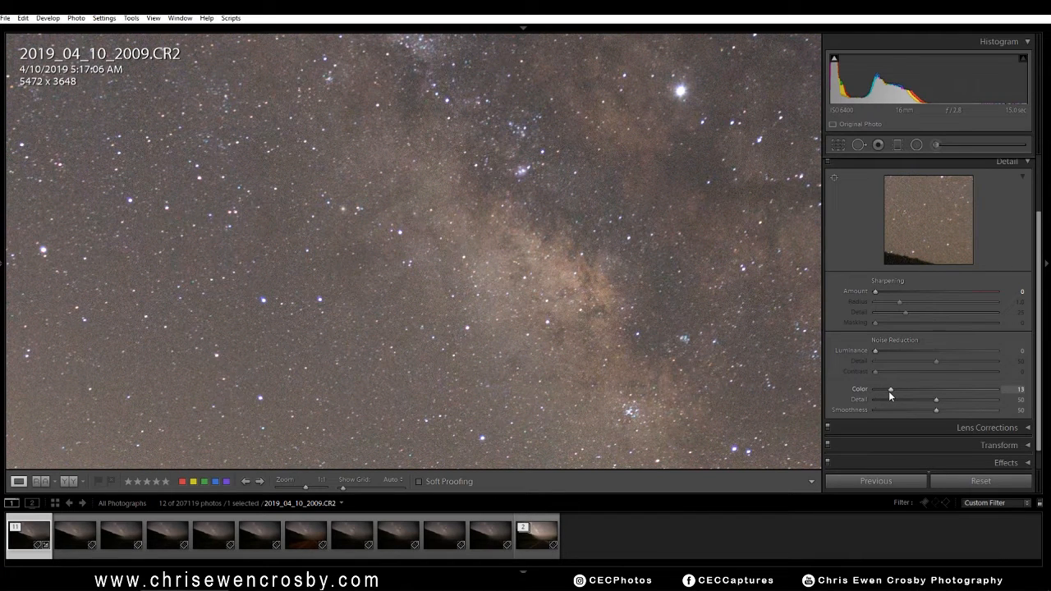
{"action": "left_click_drag", "start_coordinate": [888, 391], "coordinate": [868, 390]}
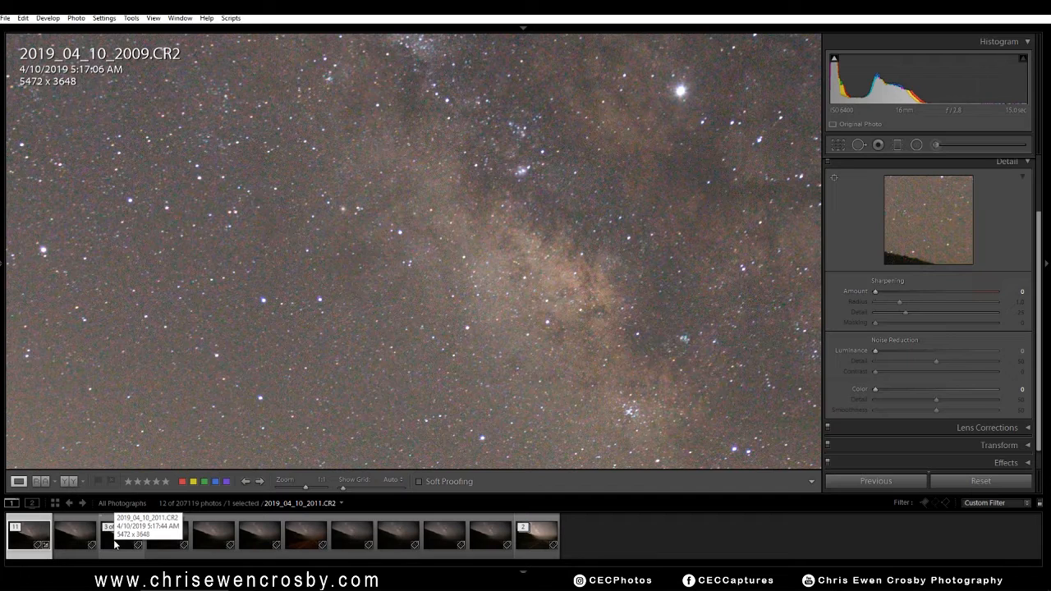
Step: Recheck the sharpening and noise reduction settings of the first frame and close them
{"action": "left_click", "coordinate": [1029, 163]}
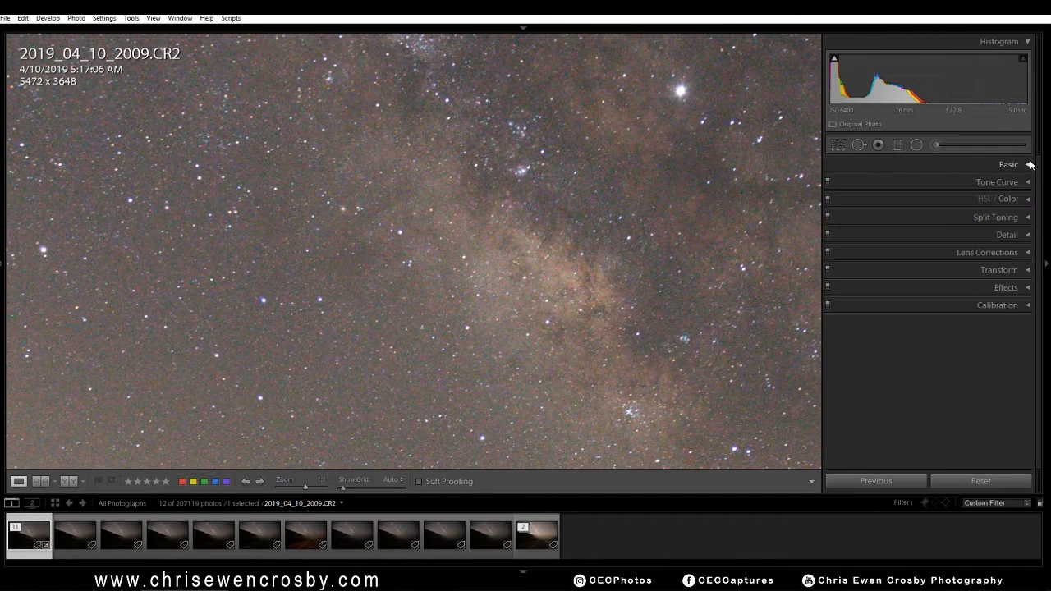
{"action": "left_click", "coordinate": [1006, 237]}
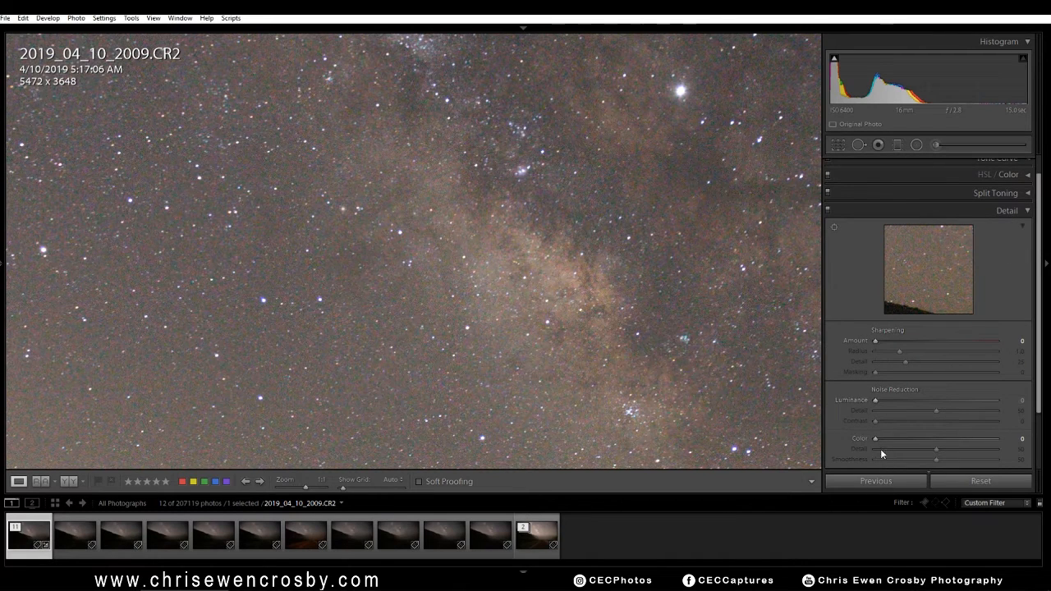
{"action": "left_click", "coordinate": [1016, 213]}
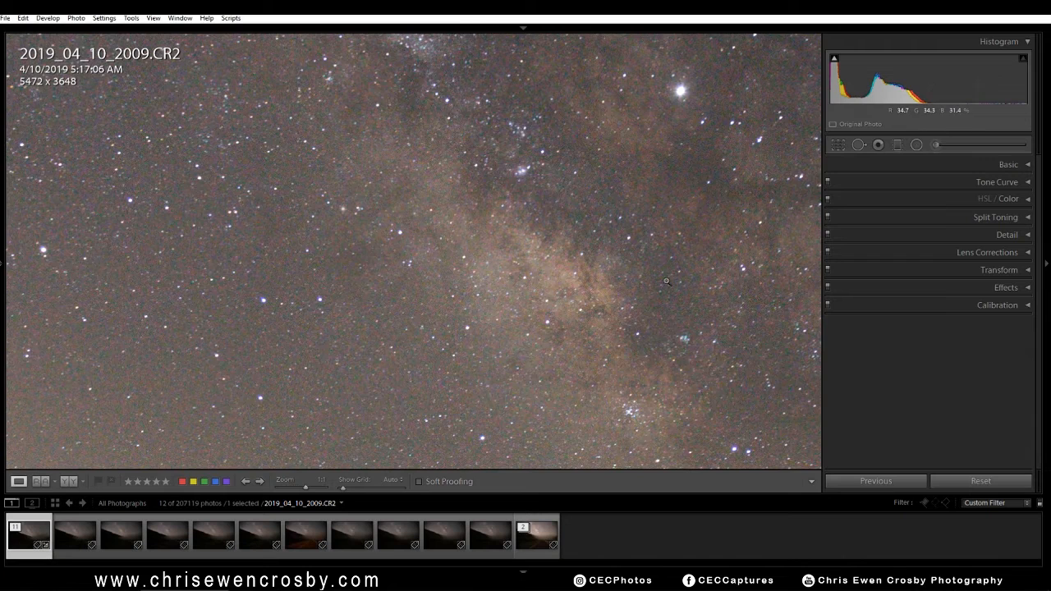
Step: Change the first frame's colour profile to Adobe Neutral and close the basic adjustments
{"action": "key", "text": "z"}
{"action": "left_click", "coordinate": [1007, 165]}
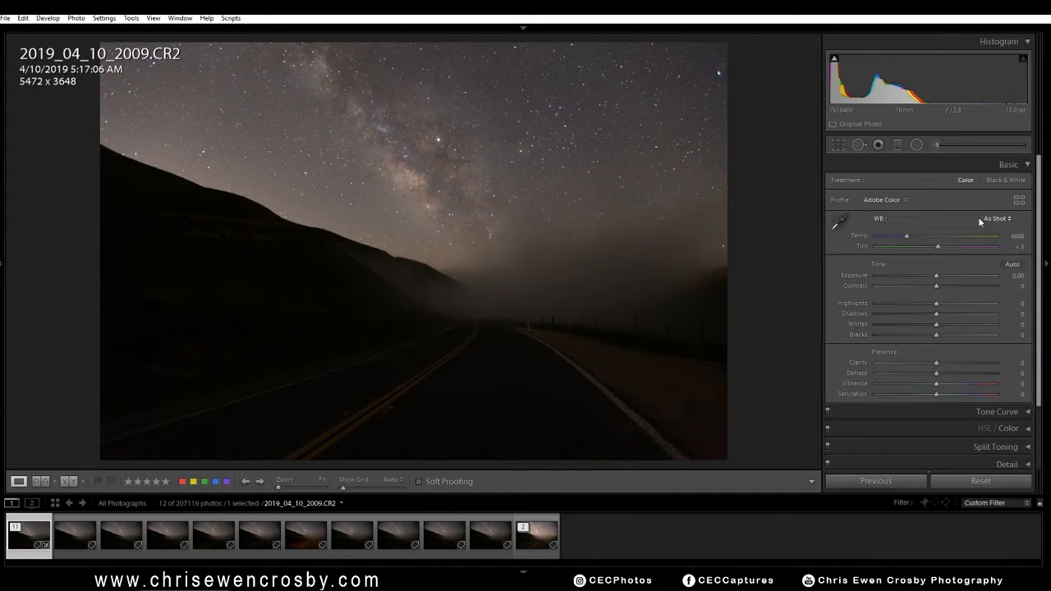
{"action": "left_click", "coordinate": [891, 198]}
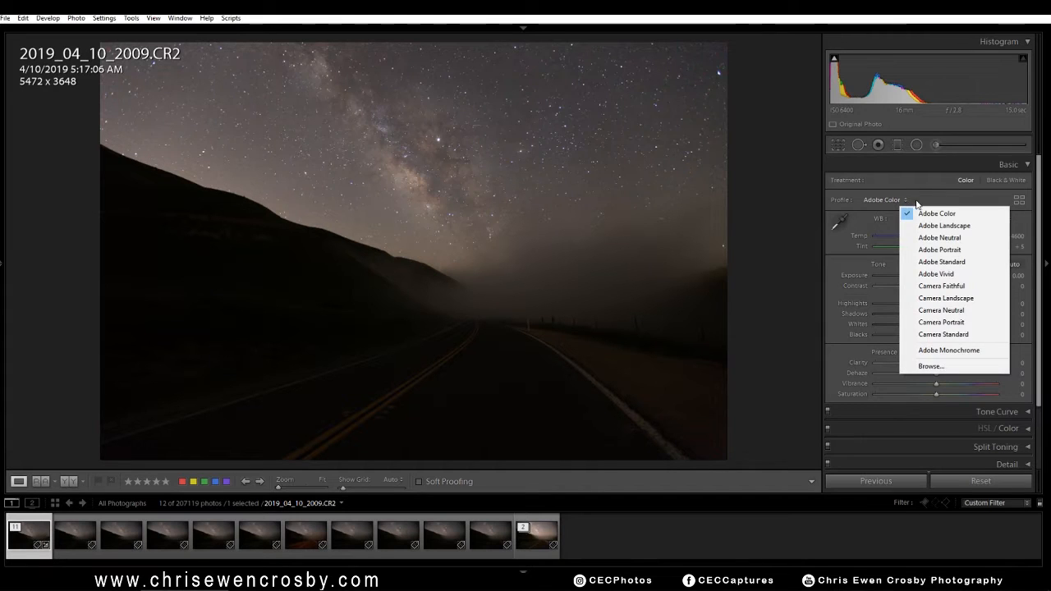
{"action": "left_click", "coordinate": [944, 238]}
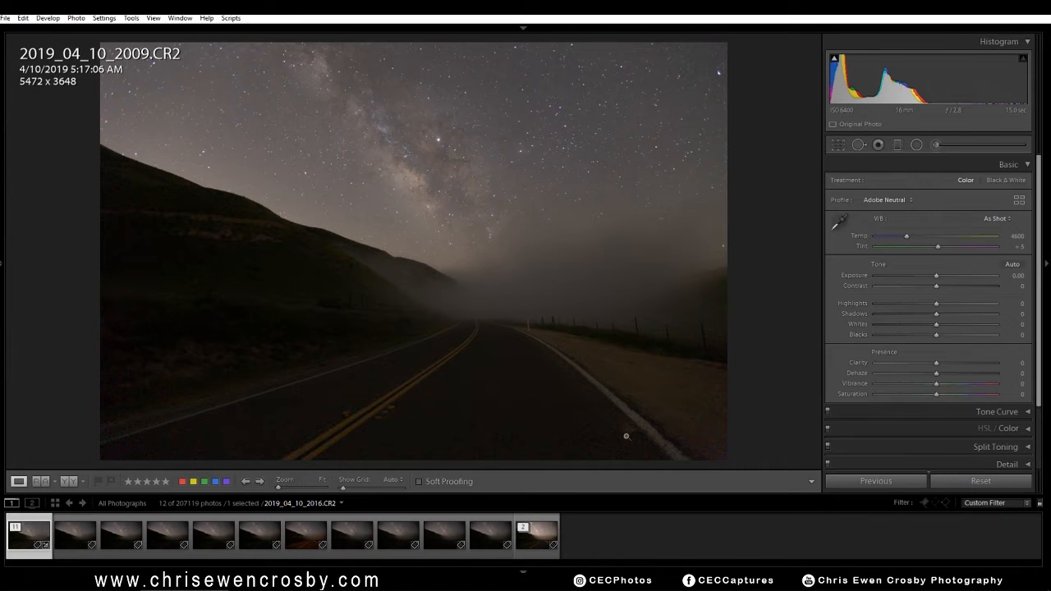
{"action": "left_click", "coordinate": [1010, 164]}
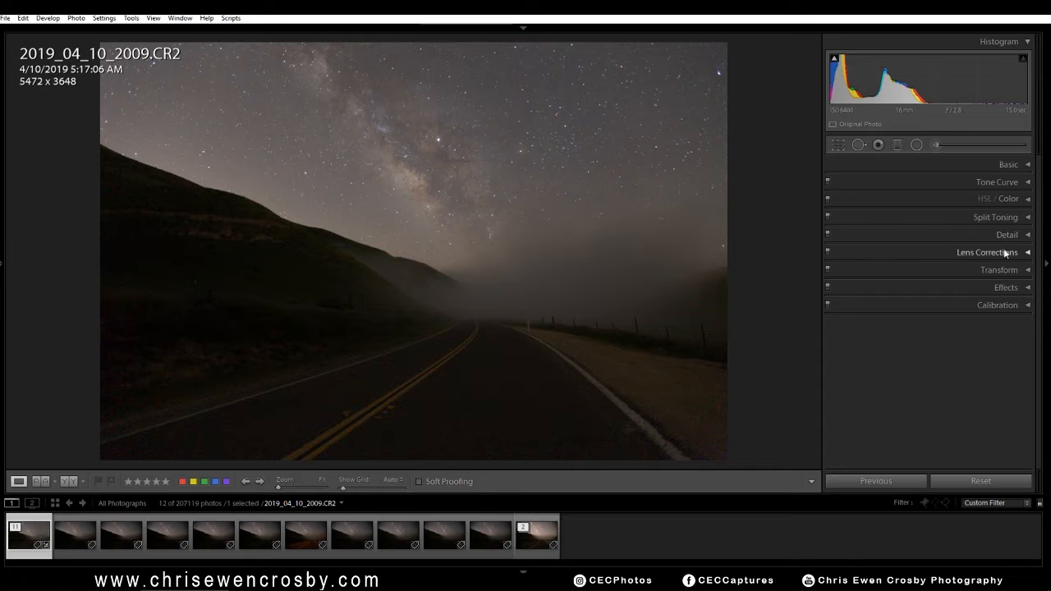
Step: Select all 11 Milky Way exposures and synchronise every develop setting from the first frame to the others
{"action": "left_click", "coordinate": [483, 539], "text": "shift"}
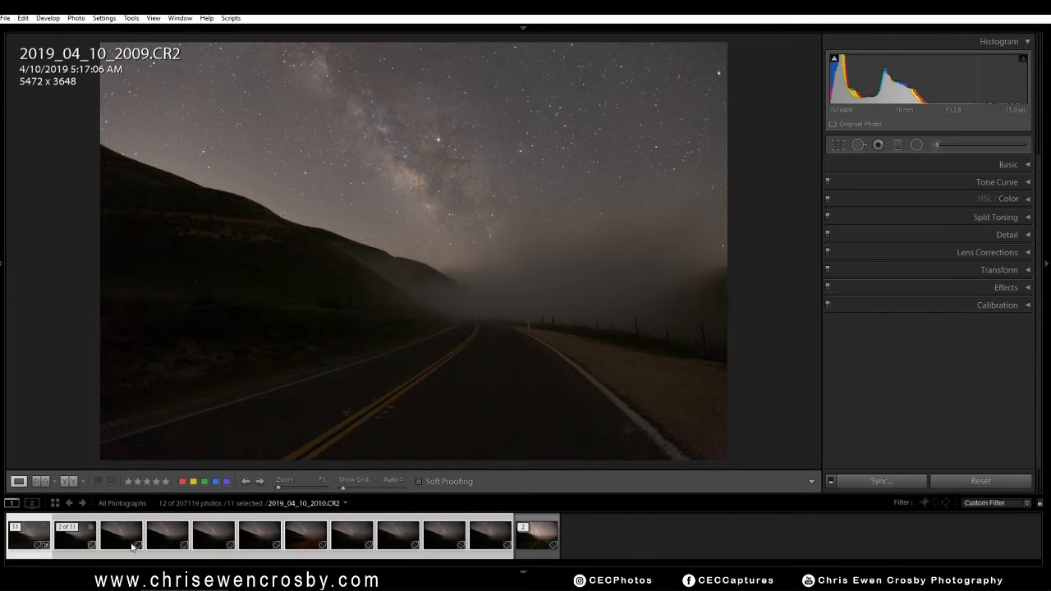
{"action": "left_click", "coordinate": [872, 481]}
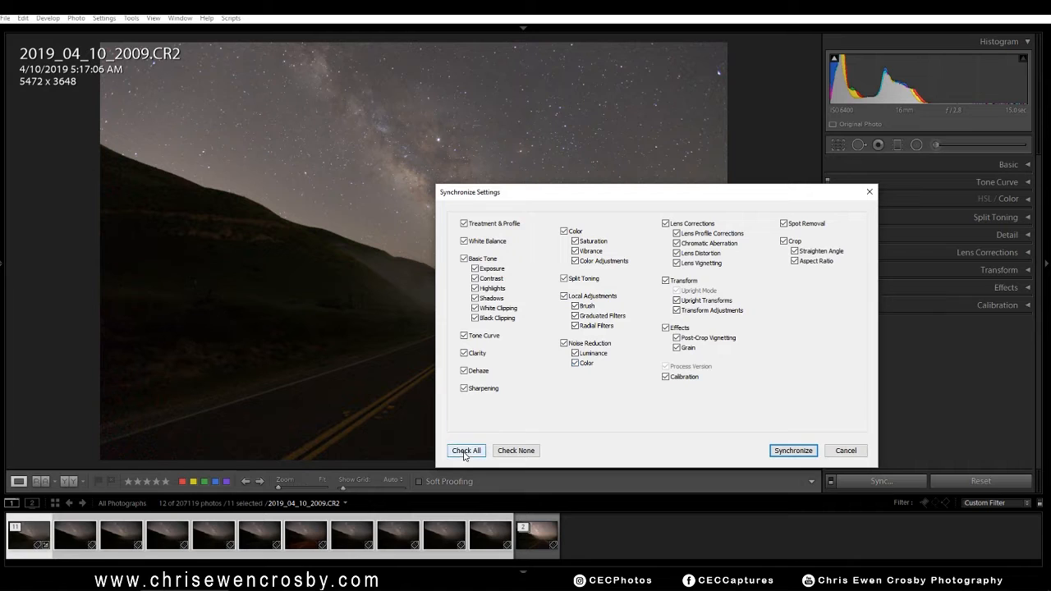
{"action": "left_click", "coordinate": [793, 451]}
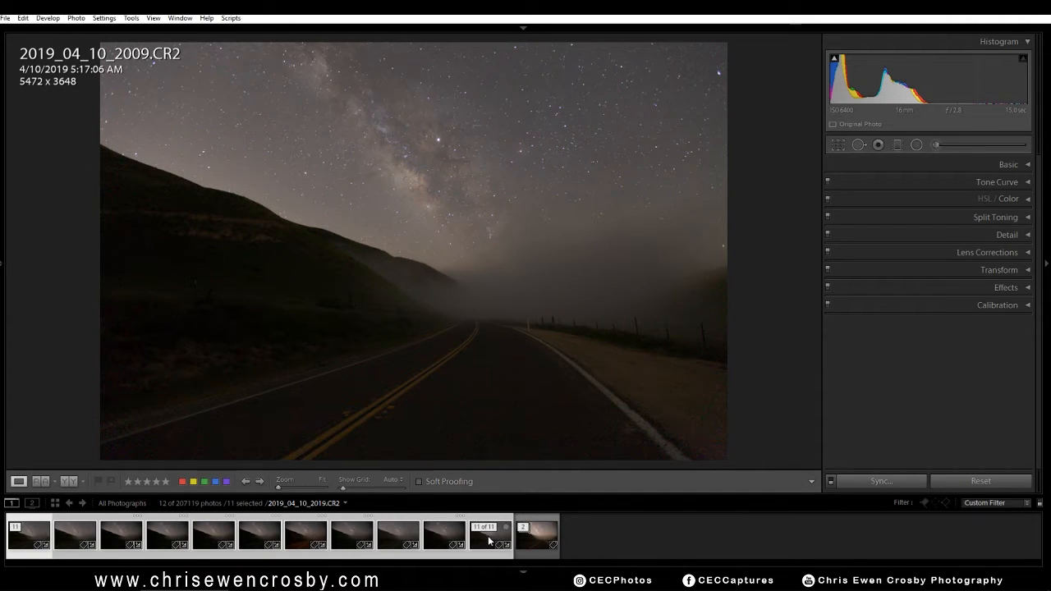
Step: Open the export settings for the selected exposures and choose the Tiff Stack user preset
{"action": "right_click", "coordinate": [19, 553]}
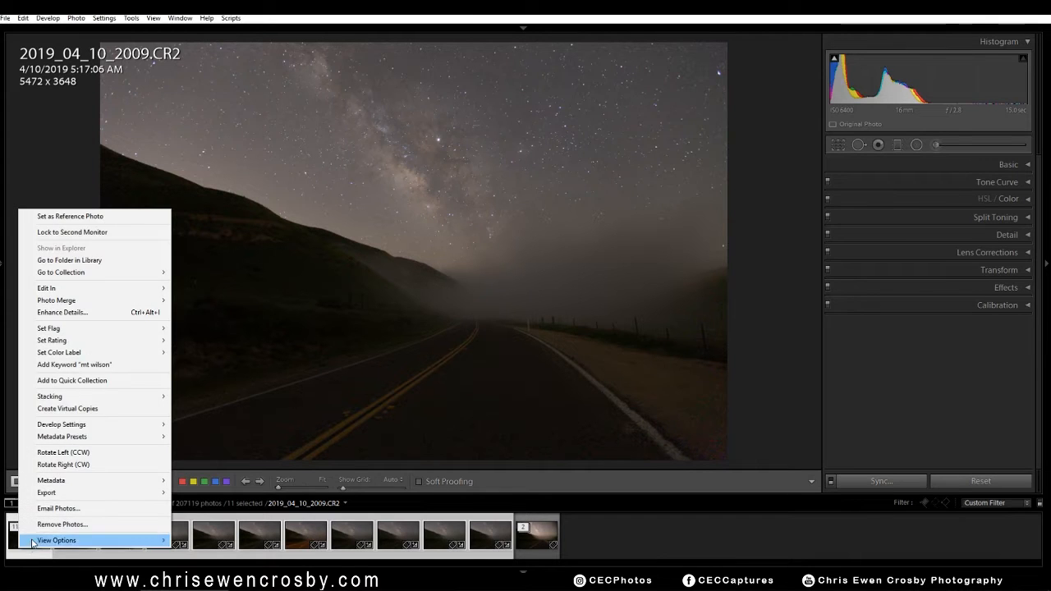
{"action": "mouse_move", "coordinate": [73, 496]}
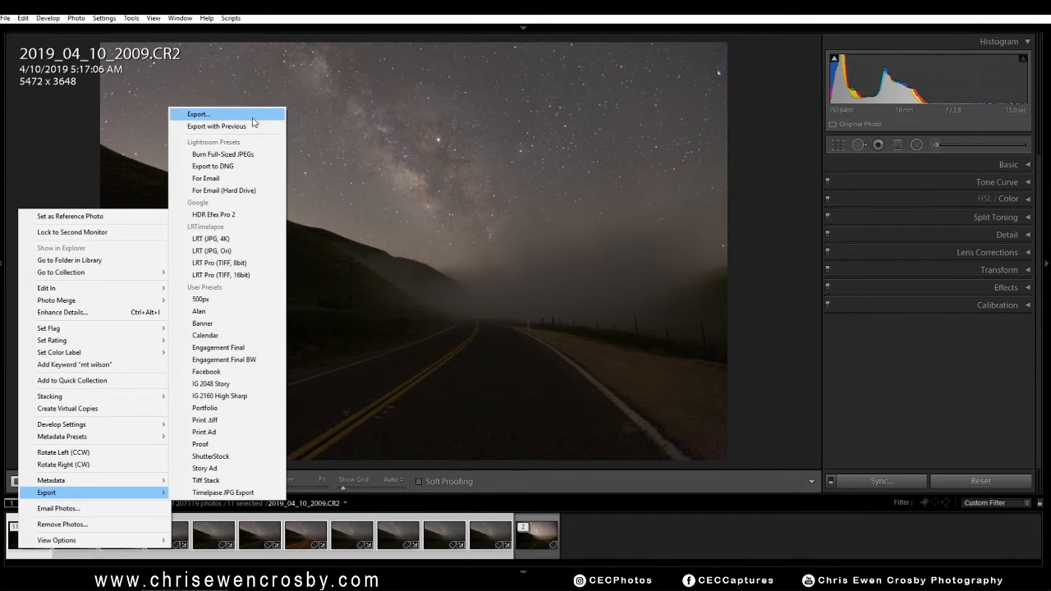
{"action": "left_click", "coordinate": [250, 115]}
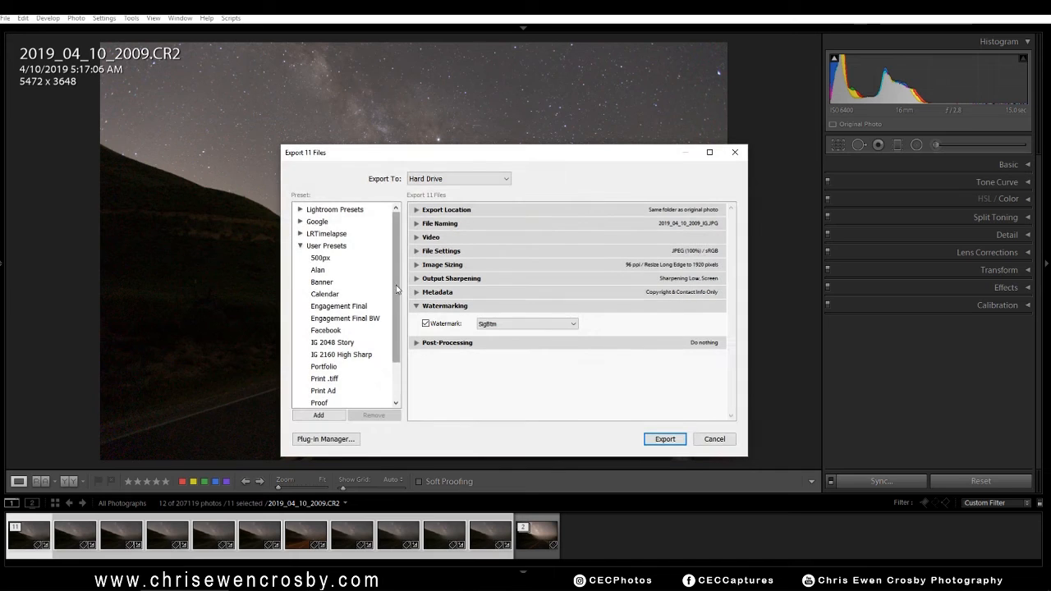
{"action": "scroll", "coordinate": [345, 328], "scroll_direction": "down", "scroll_amount": 2}
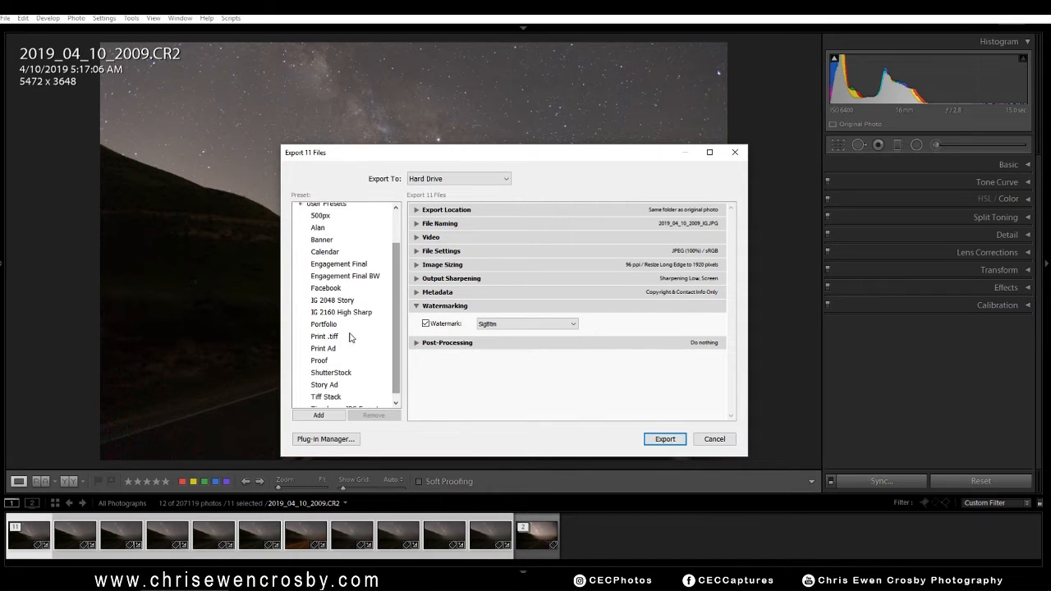
{"action": "left_click", "coordinate": [341, 397]}
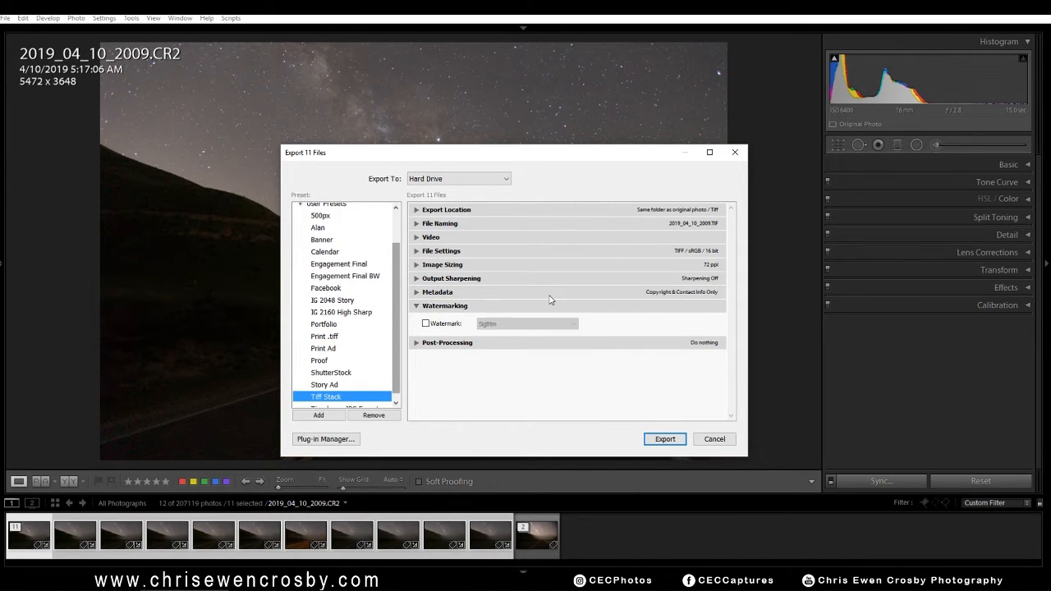
Step: Review the preset's export location, its subfolder name and the file naming options
{"action": "left_click", "coordinate": [417, 210]}
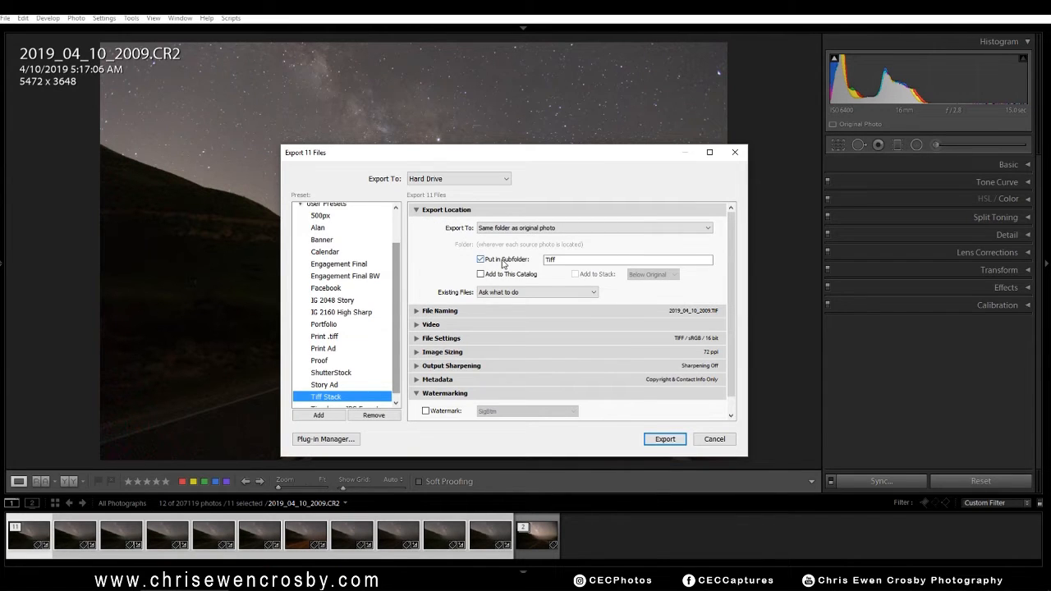
{"action": "left_click", "coordinate": [557, 259]}
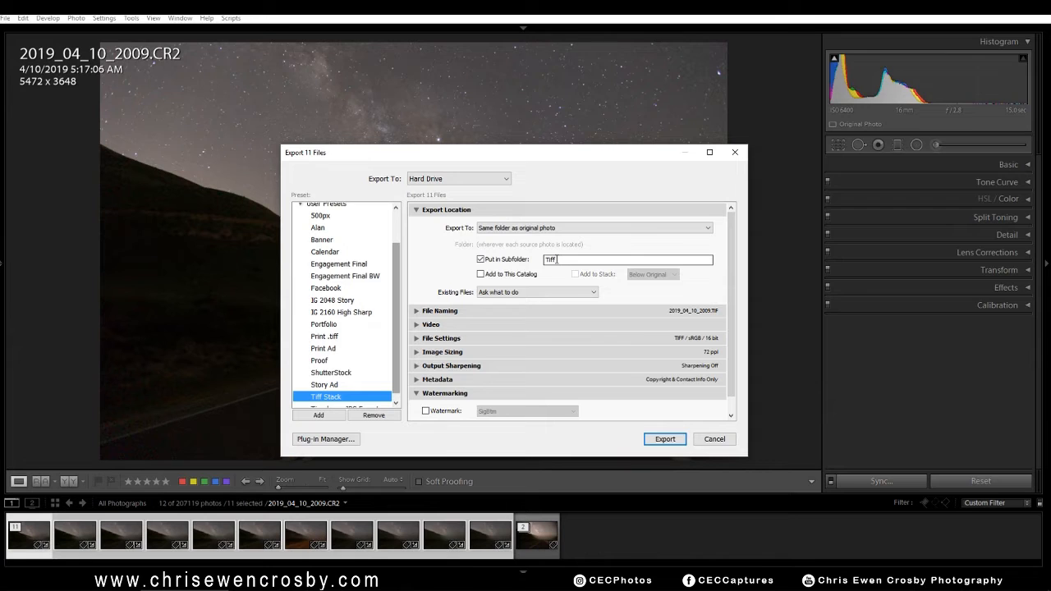
{"action": "left_click", "coordinate": [416, 211]}
{"action": "left_click", "coordinate": [416, 211]}
{"action": "left_click", "coordinate": [416, 215]}
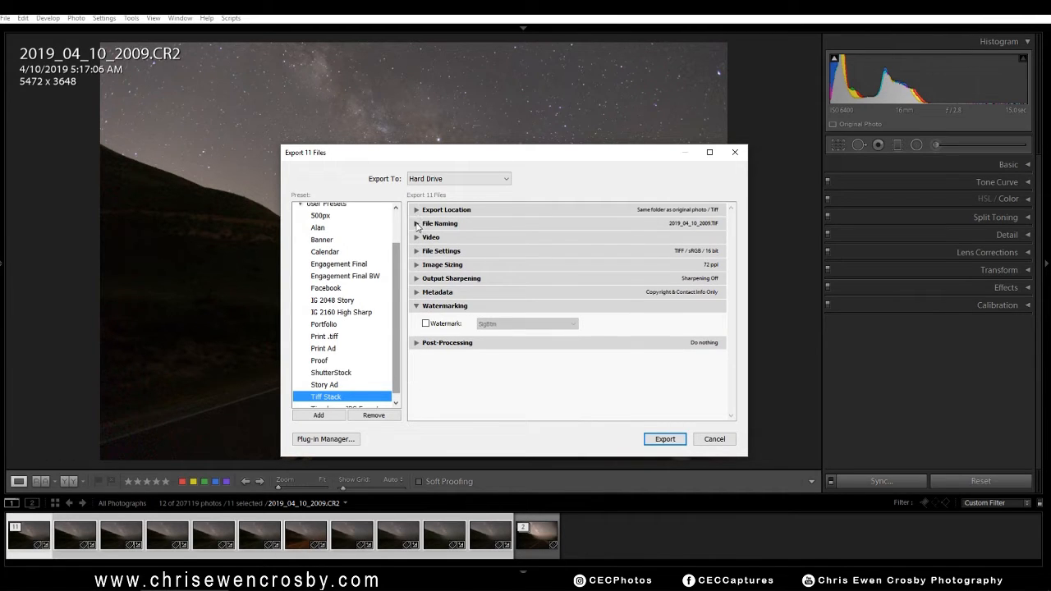
{"action": "left_click", "coordinate": [417, 223]}
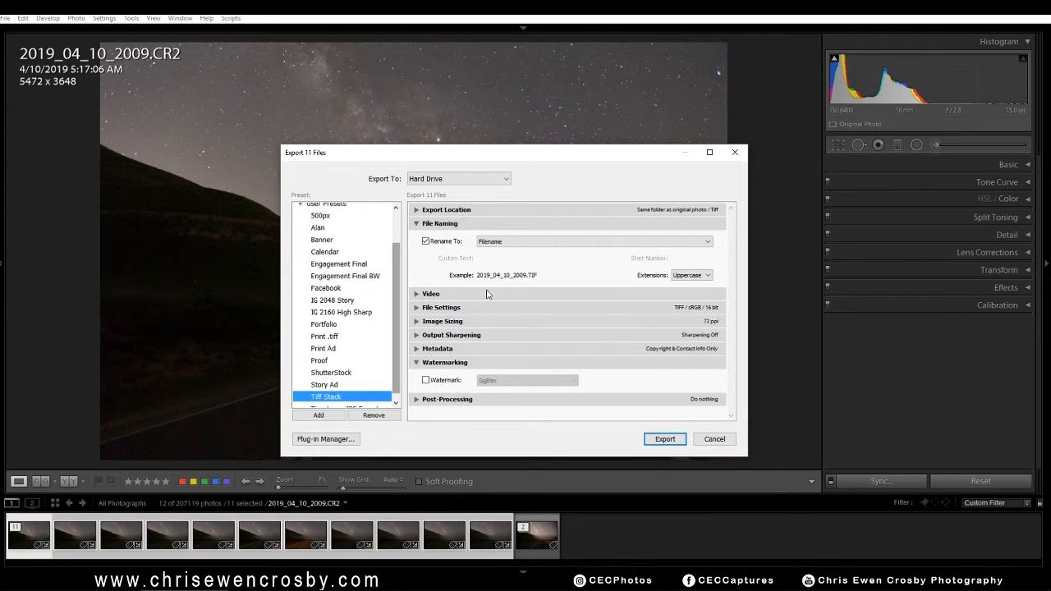
{"action": "left_click", "coordinate": [417, 224]}
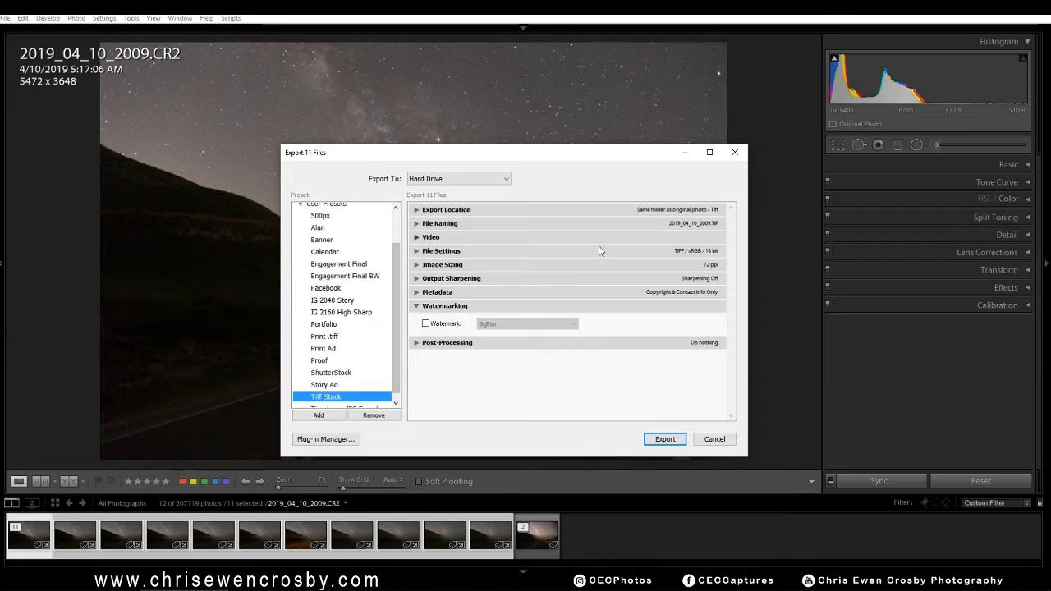
Step: Check the colour space and bit depth options in the export's file settings, keeping sRGB and 16 bits/component
{"action": "left_click", "coordinate": [440, 251]}
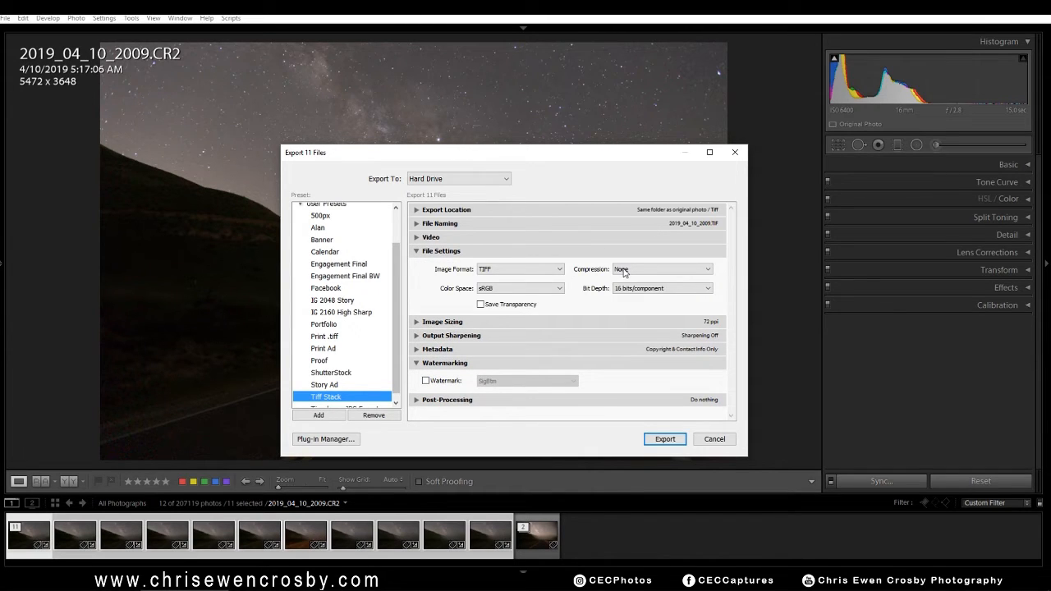
{"action": "left_click", "coordinate": [541, 291]}
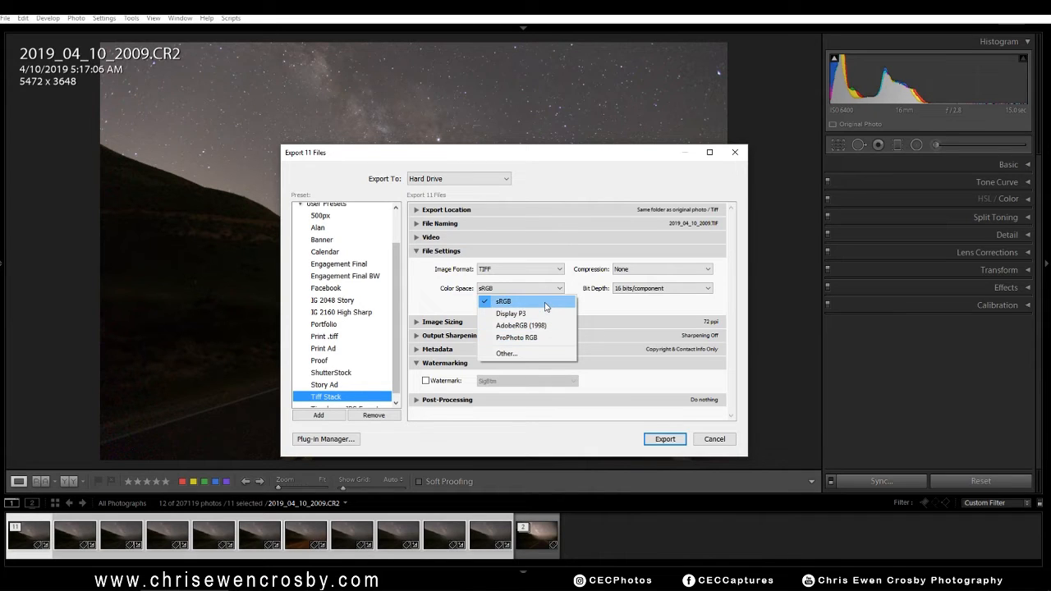
{"action": "left_click", "coordinate": [545, 306]}
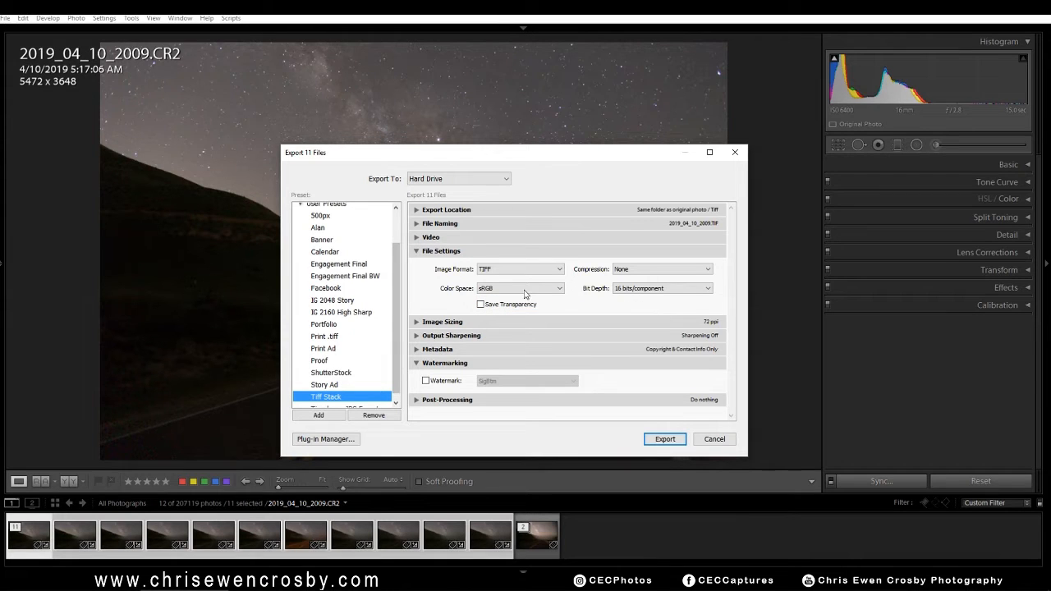
{"action": "left_click", "coordinate": [501, 294]}
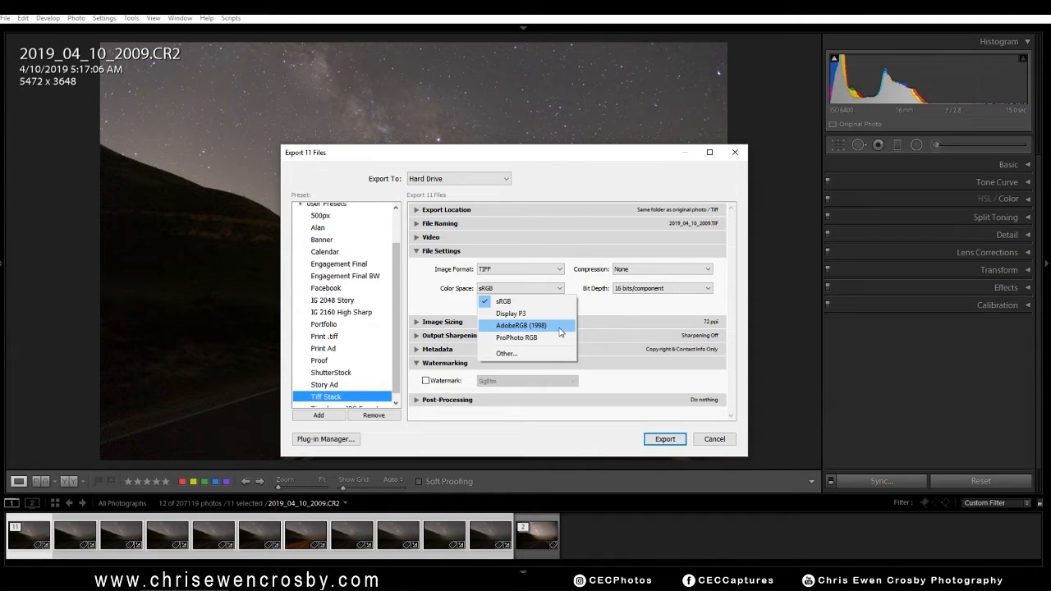
{"action": "left_click", "coordinate": [625, 319]}
{"action": "left_click", "coordinate": [631, 291]}
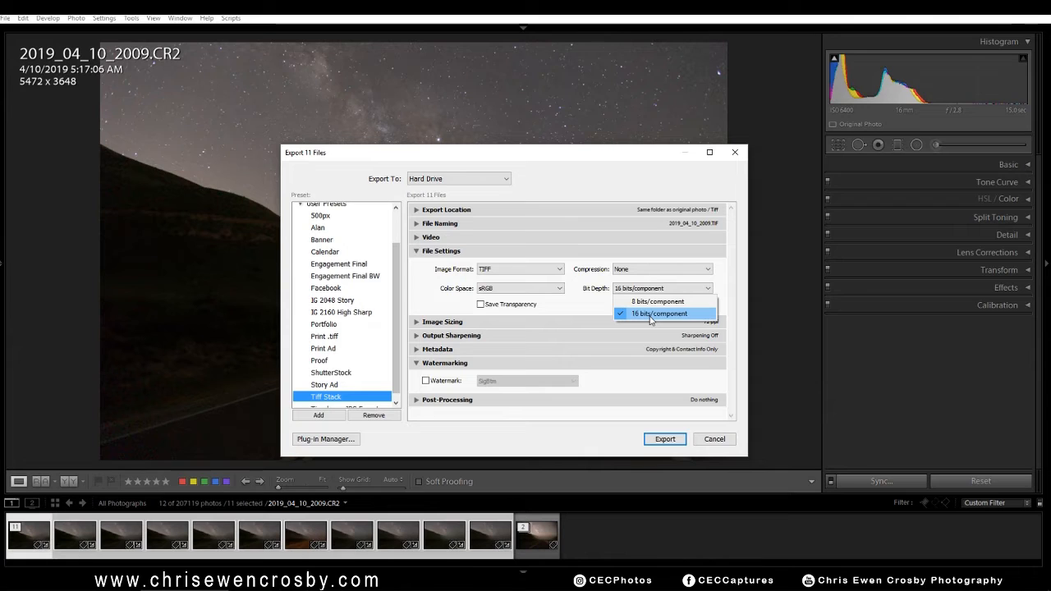
{"action": "left_click", "coordinate": [650, 315]}
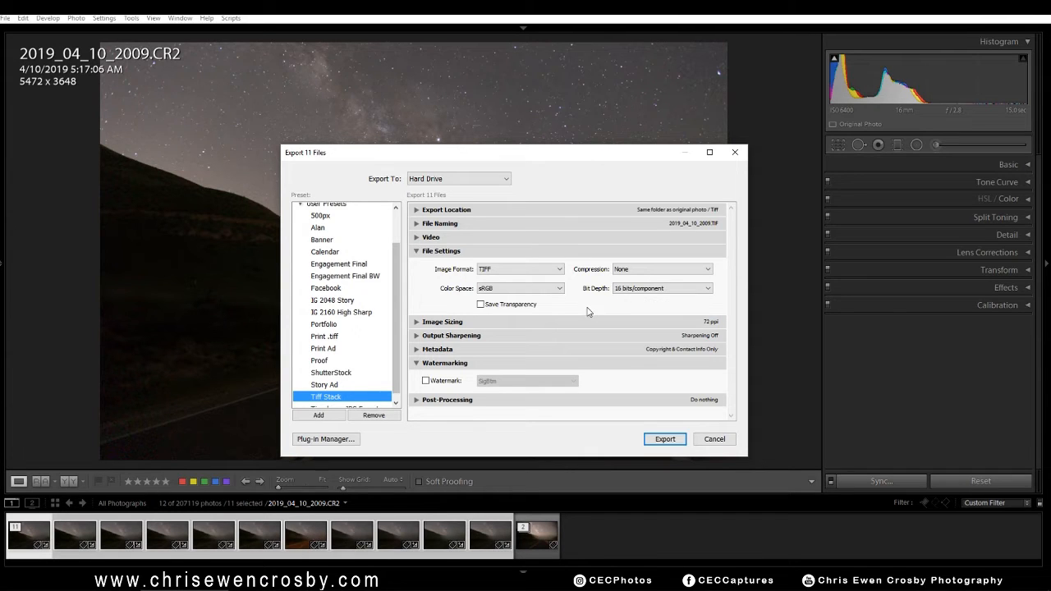
{"action": "left_click", "coordinate": [459, 250]}
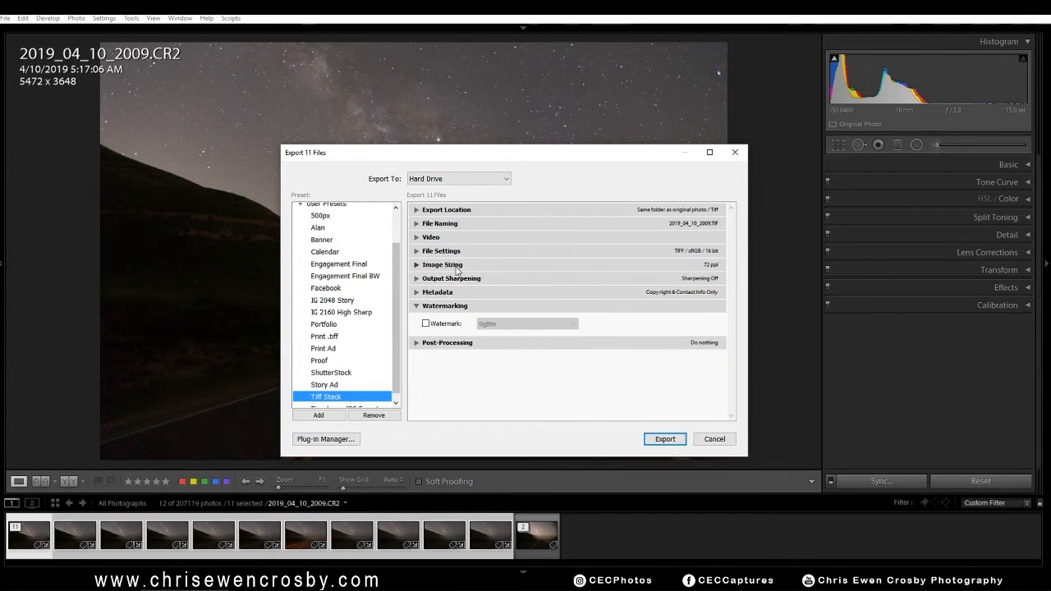
Step: Set the export resolution to 300 pixels per inch in the image sizing settings
{"action": "left_click", "coordinate": [492, 265]}
{"action": "double_click", "coordinate": [632, 300]}
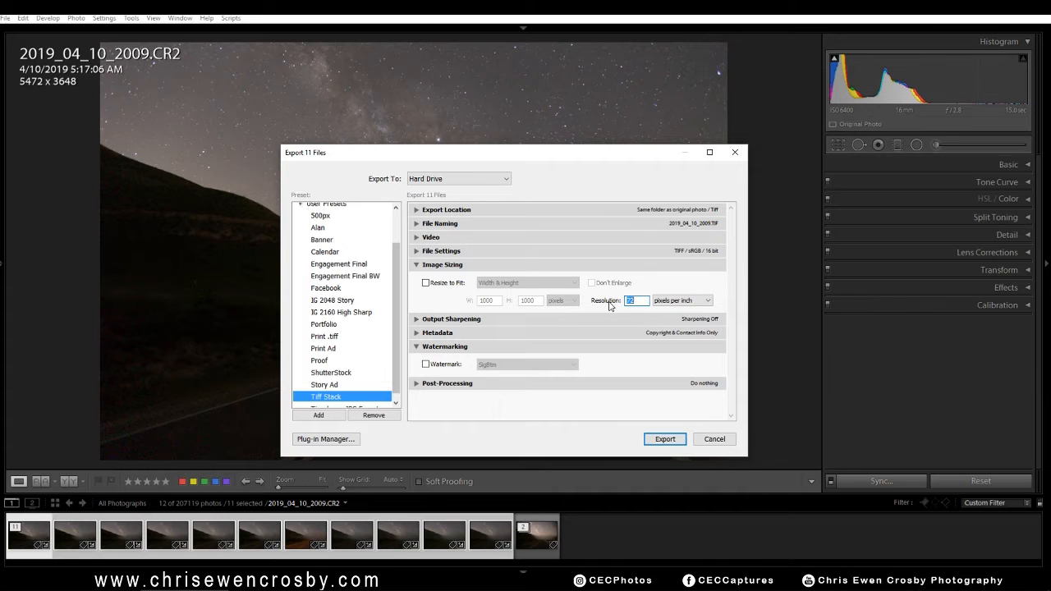
{"action": "type", "text": "3000"}
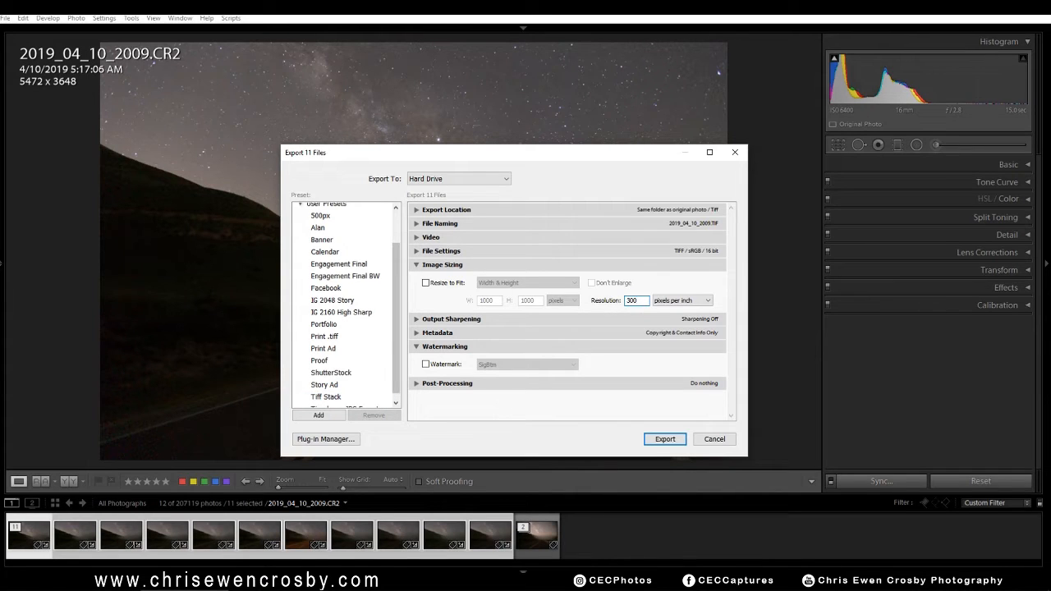
{"action": "left_click", "coordinate": [435, 266]}
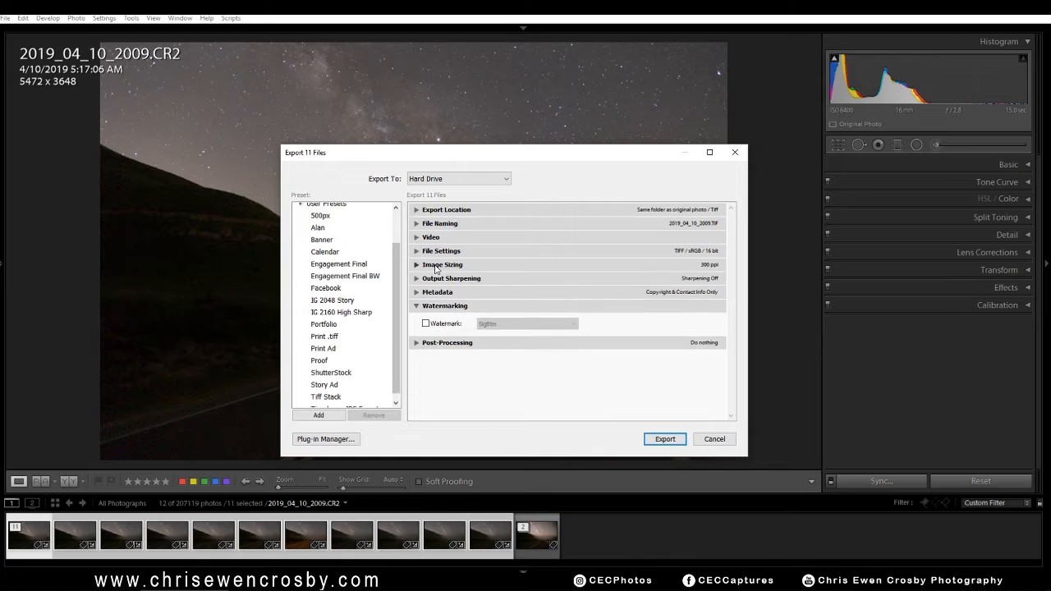
Step: Collapse the watermarking settings and check the export metadata options, keeping Copyright & Contact Info Only
{"action": "left_click", "coordinate": [452, 306]}
{"action": "left_click", "coordinate": [451, 293]}
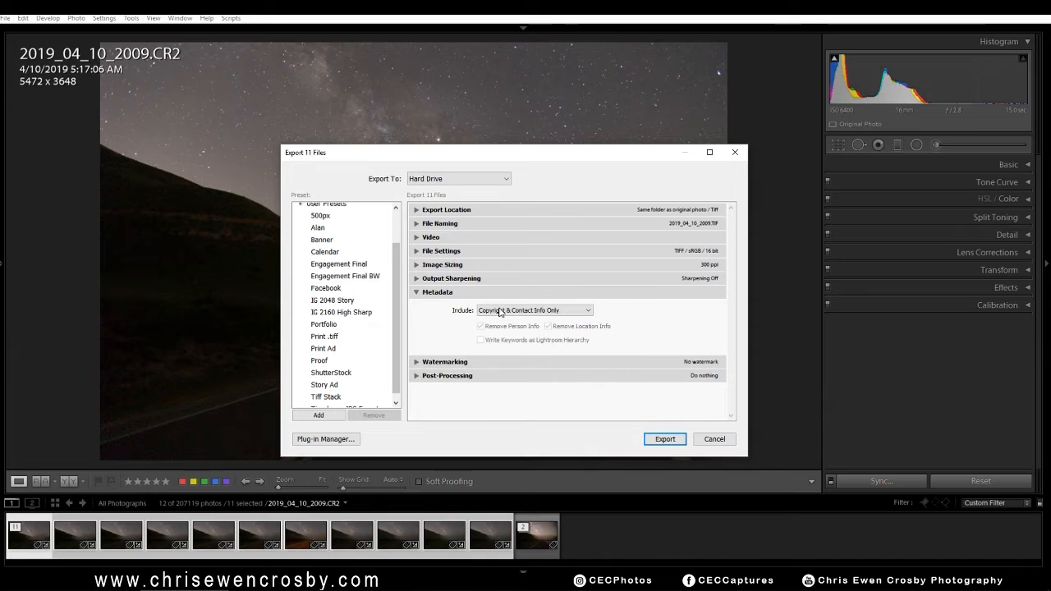
{"action": "left_click", "coordinate": [499, 310]}
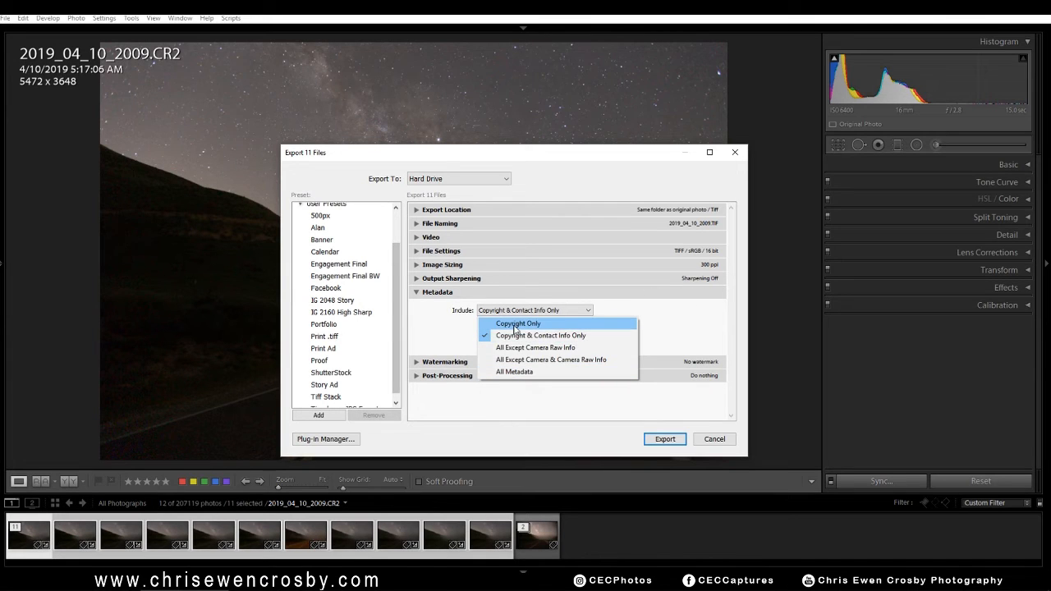
{"action": "left_click", "coordinate": [516, 334]}
{"action": "left_click", "coordinate": [459, 296]}
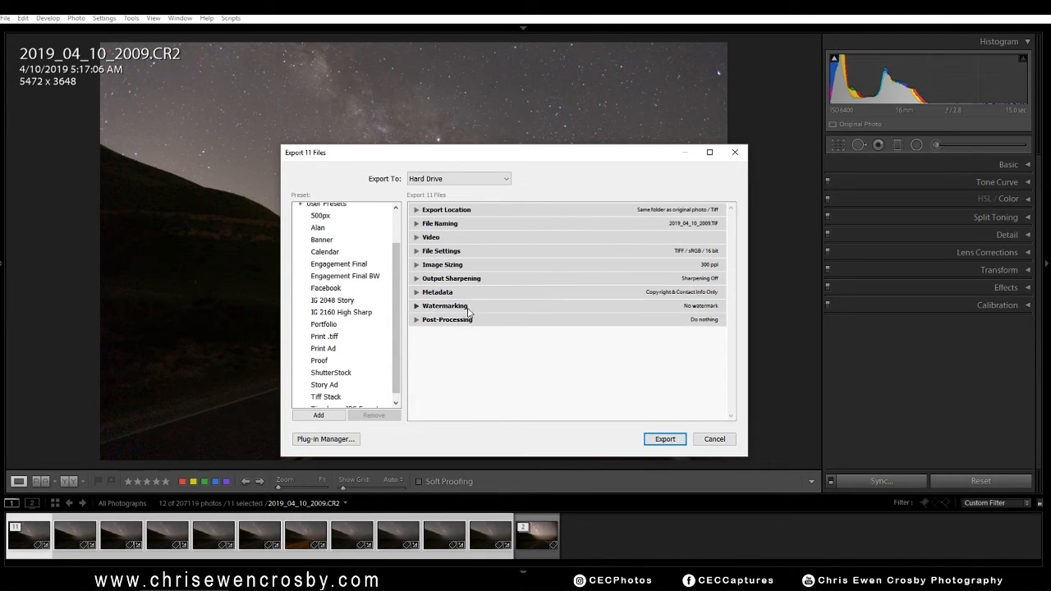
Step: Check the post-processing section and export the 11 selected exposures
{"action": "left_click", "coordinate": [450, 320]}
{"action": "left_click", "coordinate": [451, 320]}
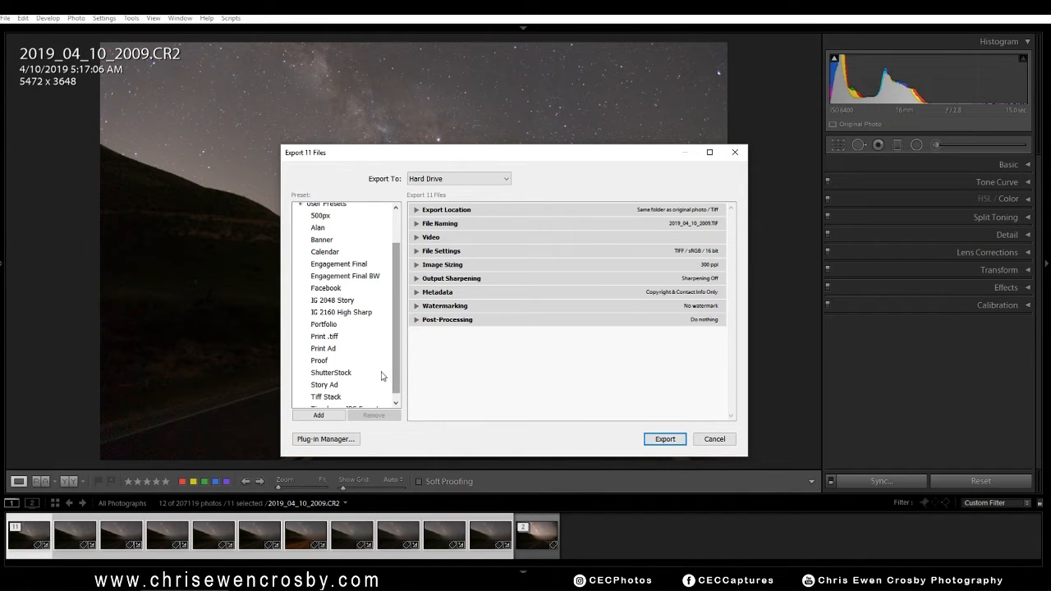
{"action": "scroll", "coordinate": [381, 375], "scroll_direction": "down", "scroll_amount": 1}
{"action": "left_click", "coordinate": [661, 439]}
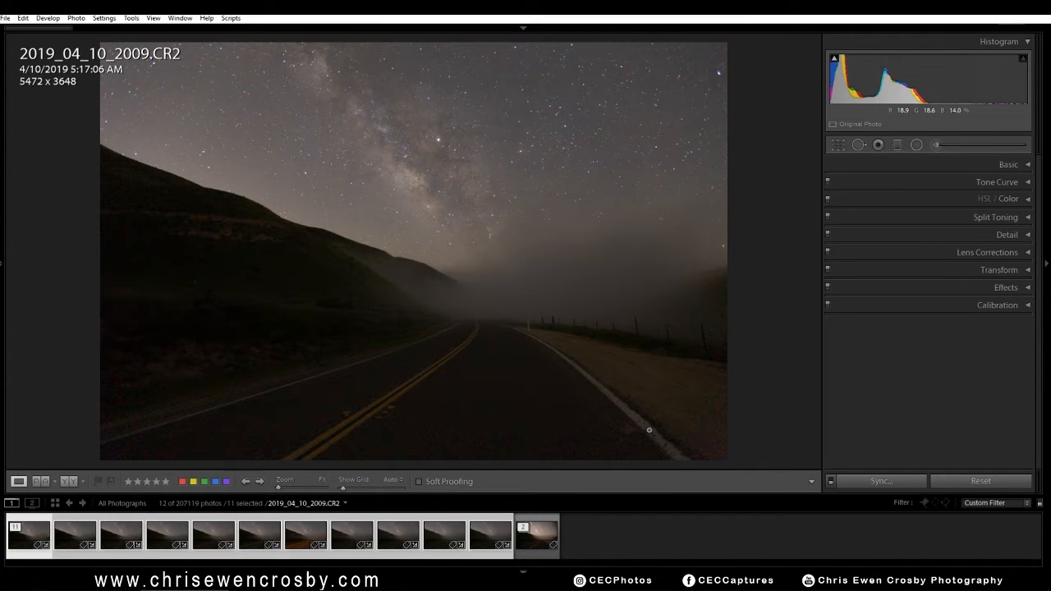
Step: Switch to Sequator and start choosing a base image from the Photos folder on the 6TB Data (G:) drive
{"action": "left_click", "coordinate": [417, 587]}
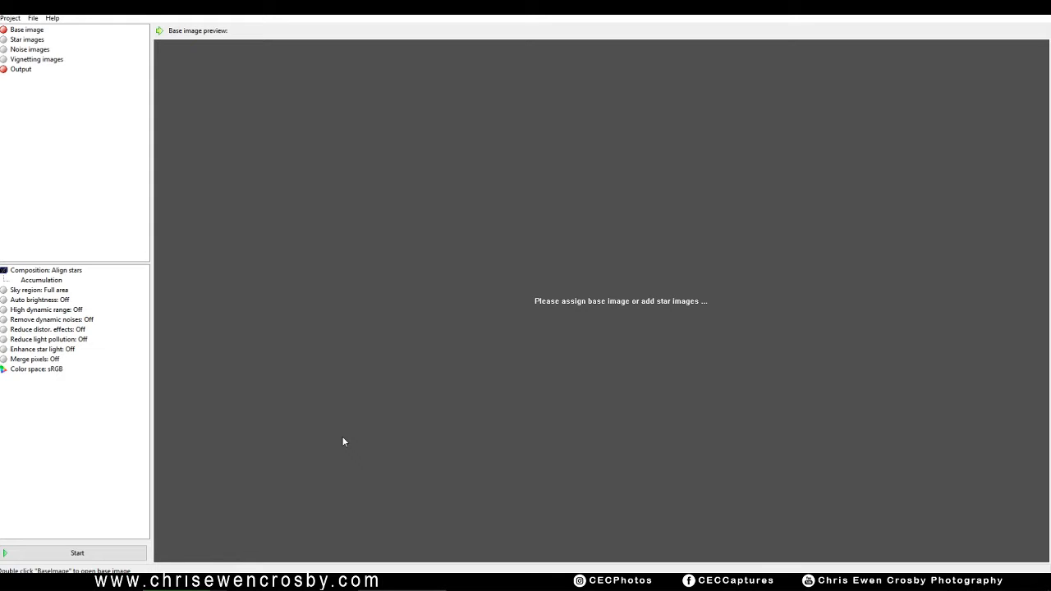
{"action": "mouse_move", "coordinate": [184, 587]}
{"action": "left_click", "coordinate": [33, 33]}
{"action": "double_click", "coordinate": [34, 34]}
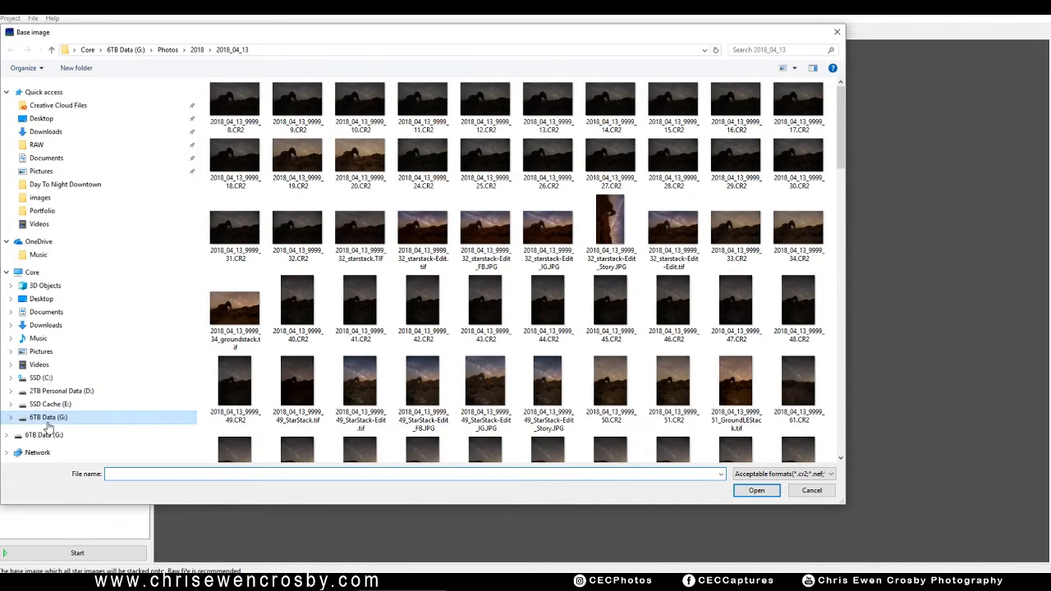
{"action": "left_click", "coordinate": [48, 417]}
{"action": "double_click", "coordinate": [230, 101]}
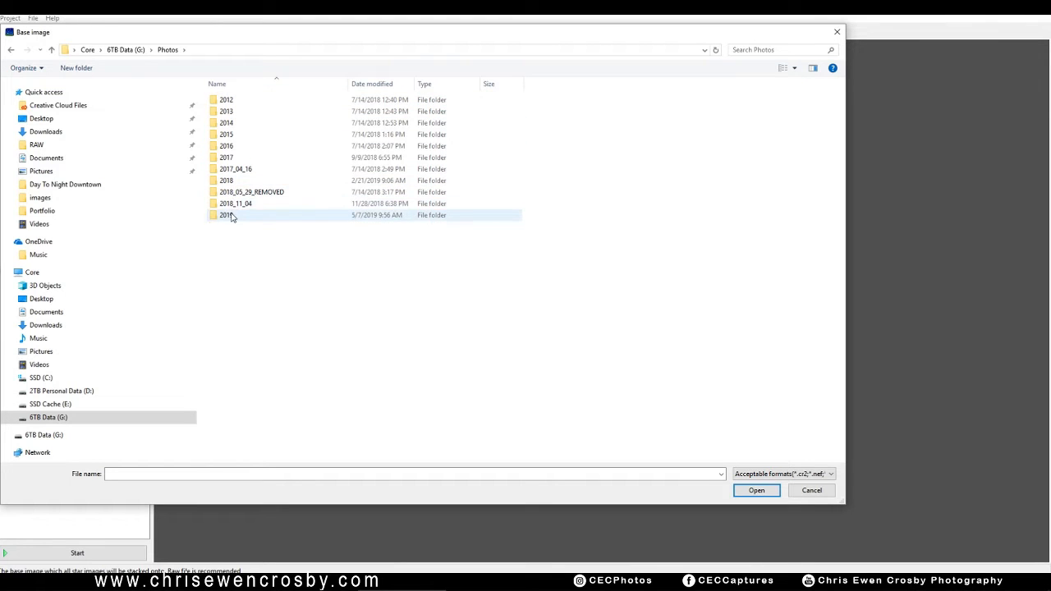
{"action": "left_click", "coordinate": [233, 185]}
{"action": "double_click", "coordinate": [233, 185]}
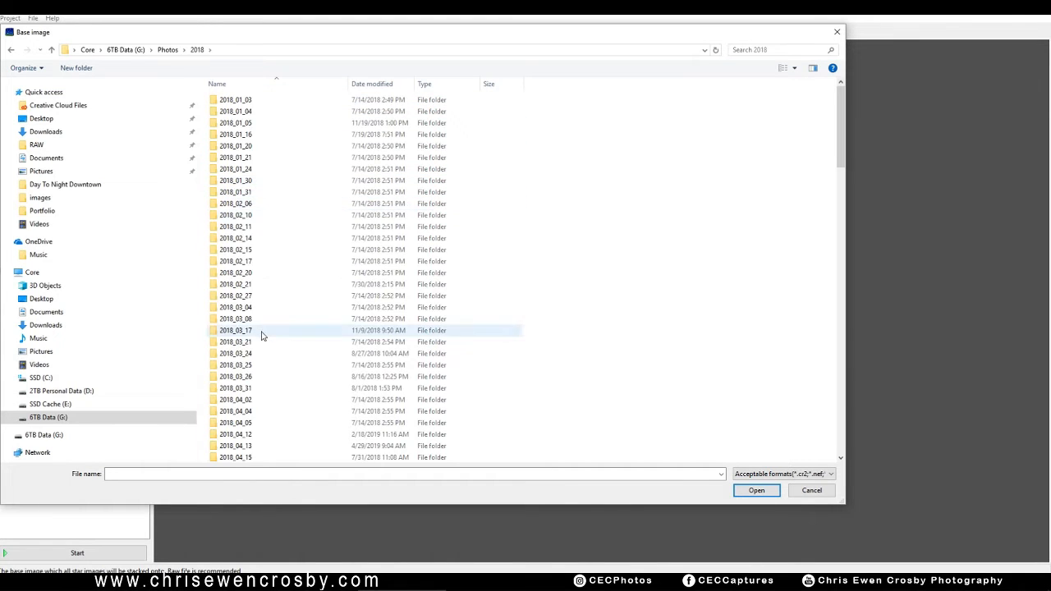
{"action": "scroll", "coordinate": [263, 335], "scroll_direction": "down", "scroll_amount": 10}
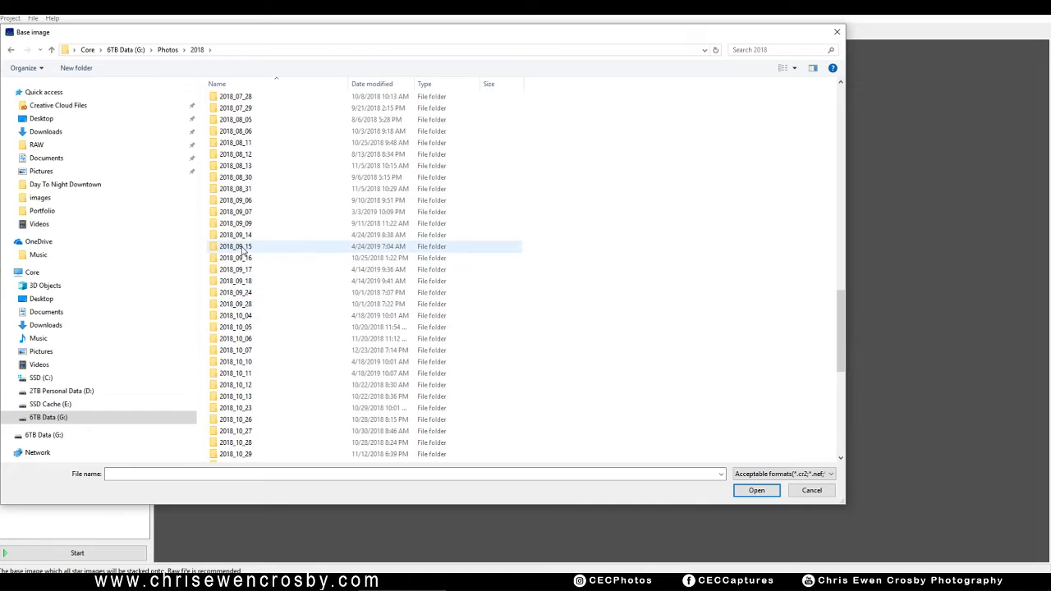
{"action": "left_click", "coordinate": [169, 49]}
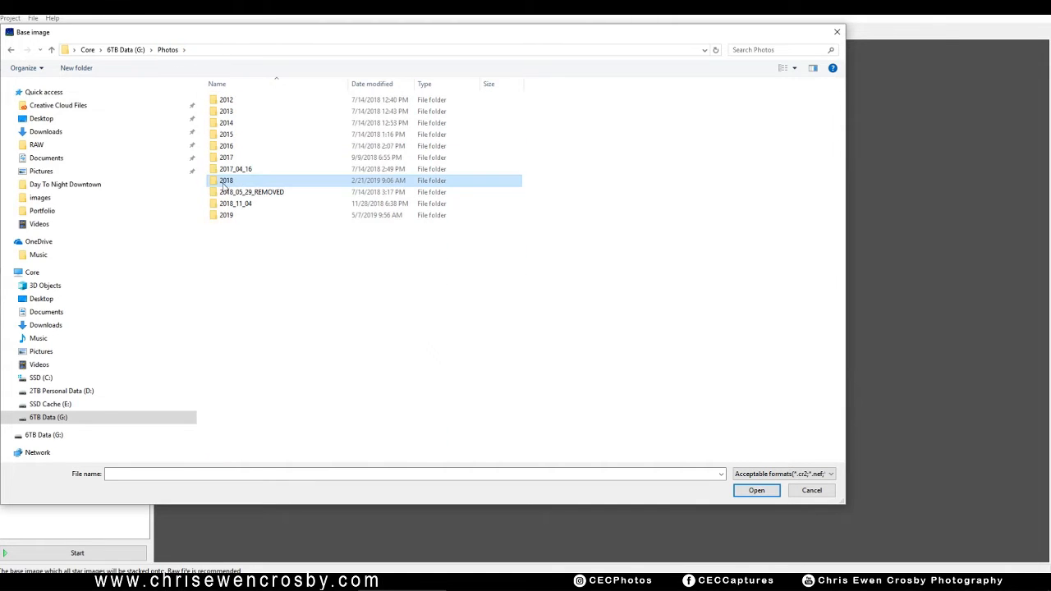
Step: Browse through the 2019 and 2019_04_10 folders to the exported frames in the Tiff subfolder
{"action": "double_click", "coordinate": [231, 214]}
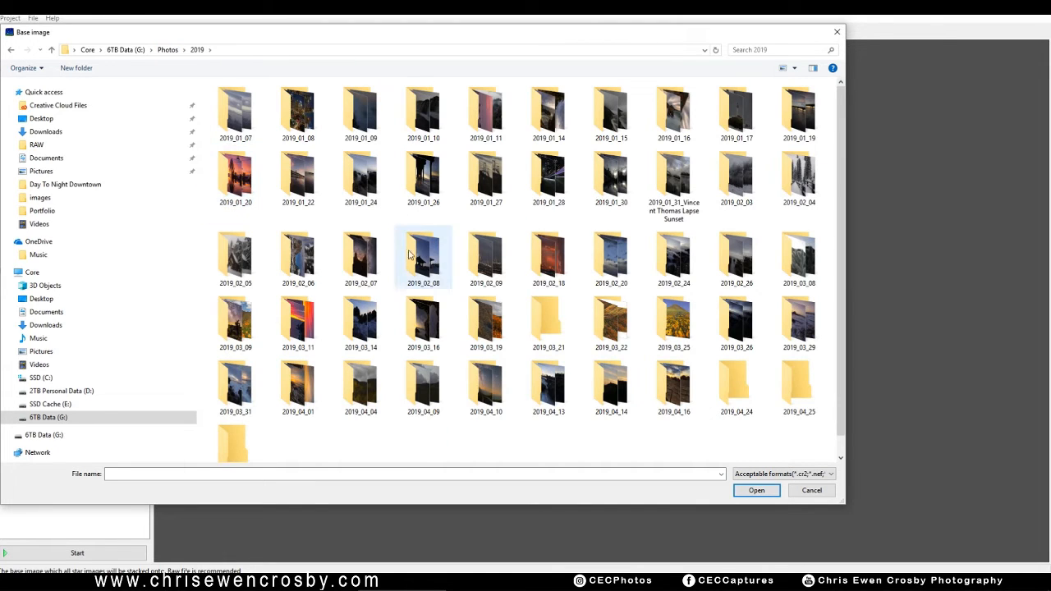
{"action": "double_click", "coordinate": [486, 382]}
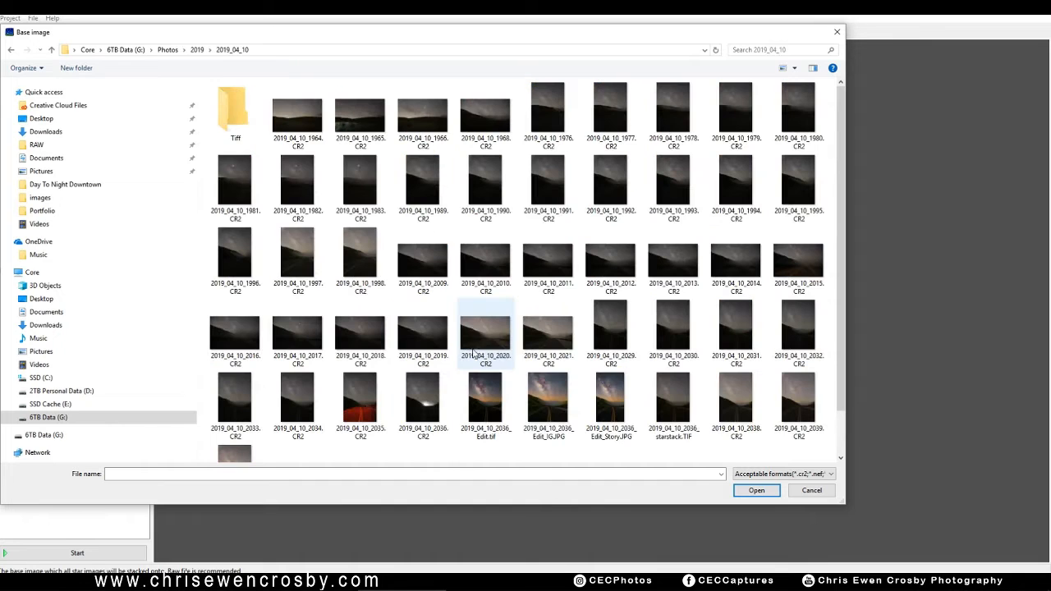
{"action": "double_click", "coordinate": [237, 115]}
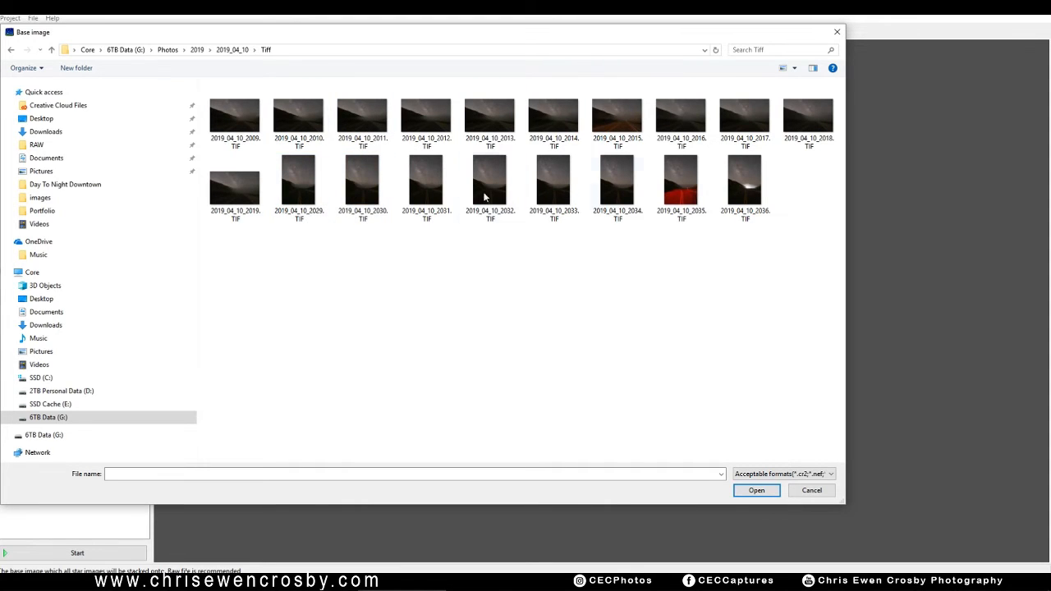
Step: Load the middle frame of the landscape sequence, 2019_04_10_2014.TIF, as the base image
{"action": "left_click", "coordinate": [533, 183]}
{"action": "left_click", "coordinate": [750, 194]}
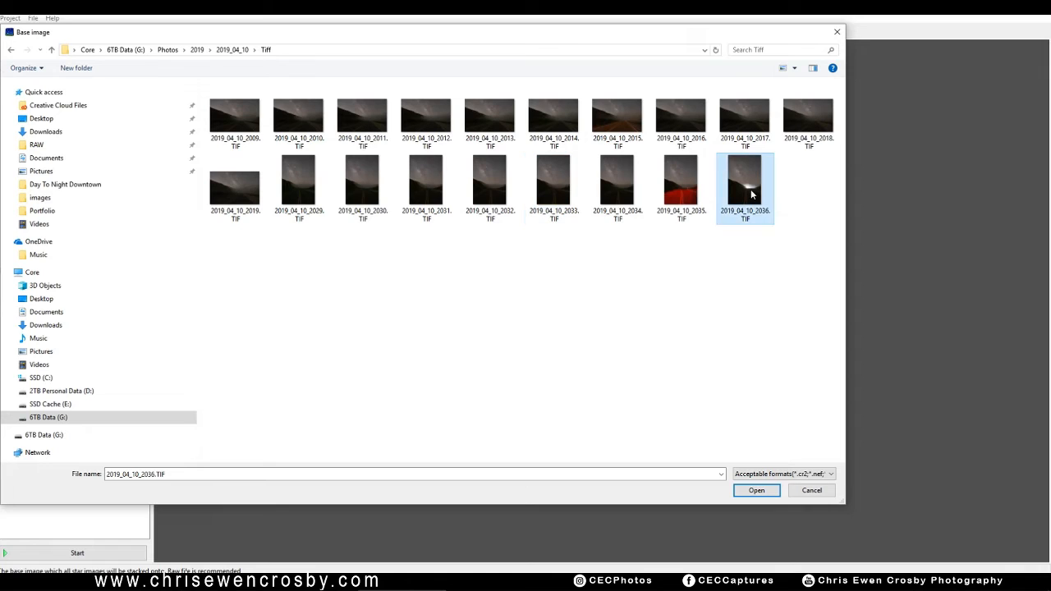
{"action": "left_click", "coordinate": [294, 181]}
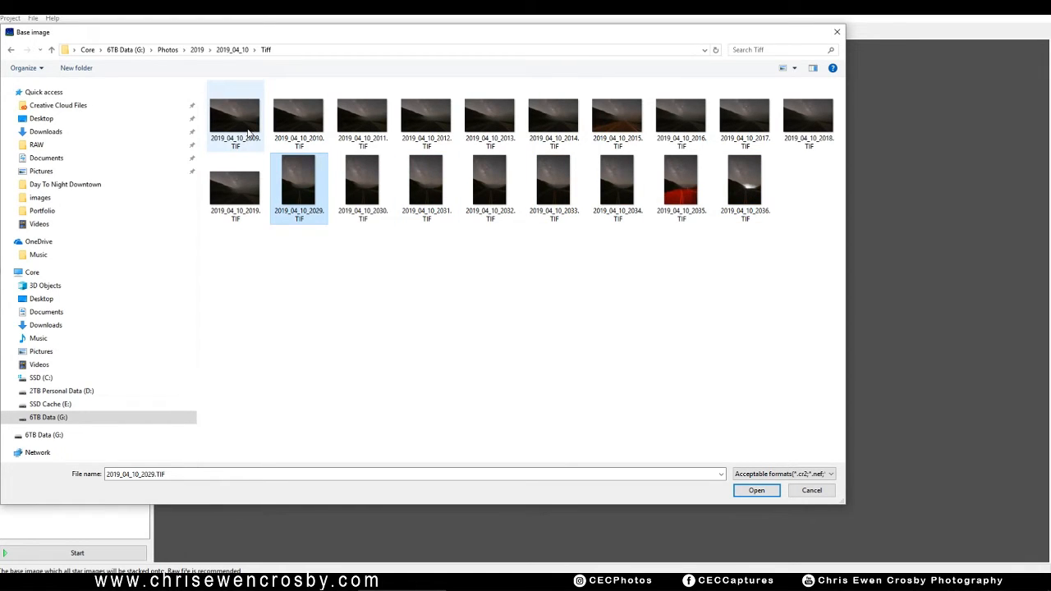
{"action": "left_click", "coordinate": [249, 134]}
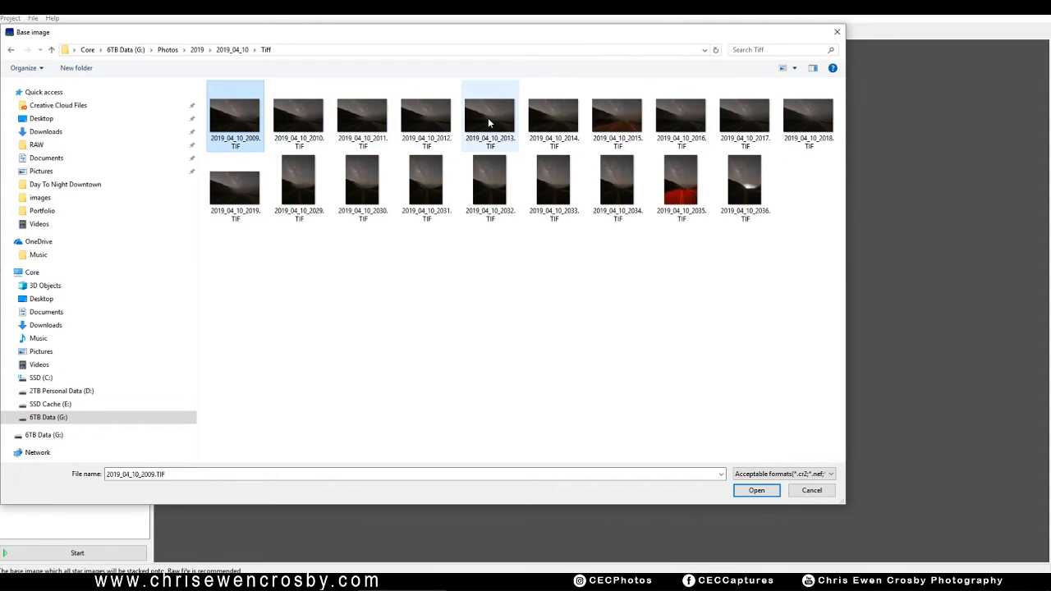
{"action": "left_click", "coordinate": [542, 124]}
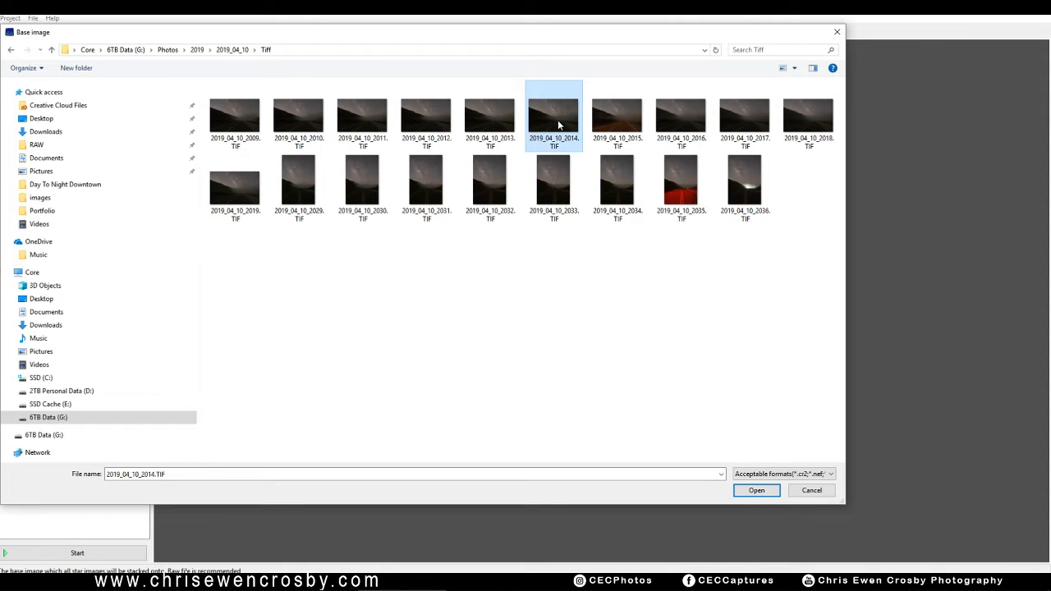
{"action": "left_click", "coordinate": [749, 491]}
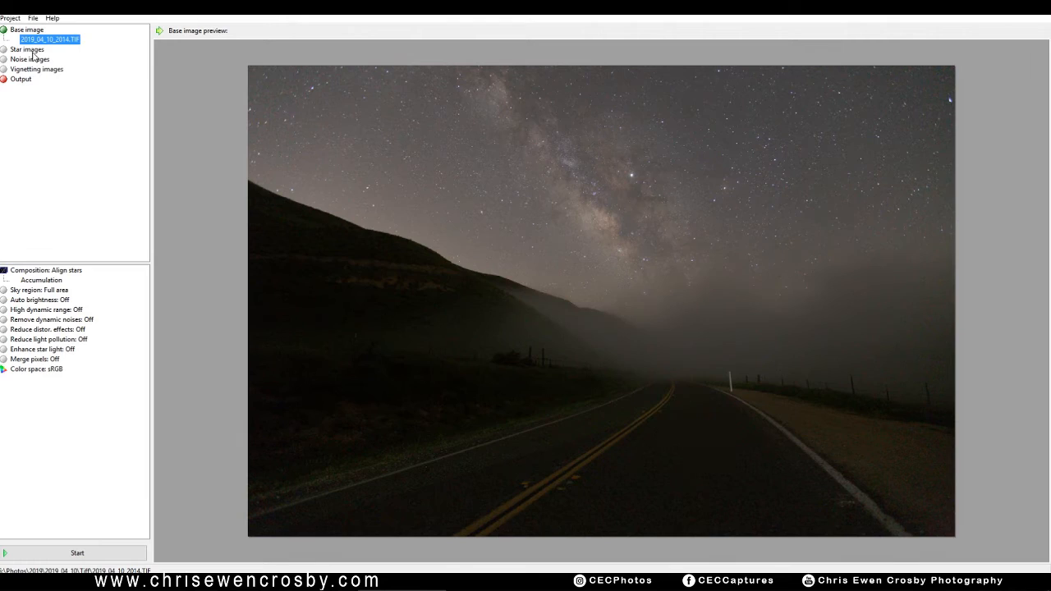
Step: Add the 11 frames 2019_04_10_2009.TIF to 2019_04_10_2019.TIF as star images and select the 2014 frame among them
{"action": "left_click", "coordinate": [30, 50]}
{"action": "left_click", "coordinate": [234, 102]}
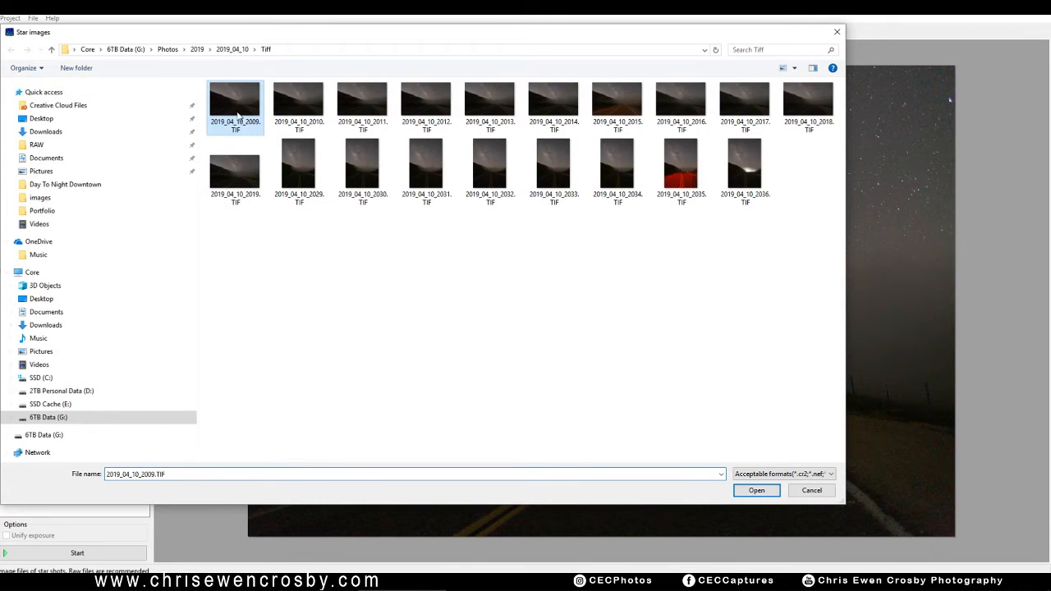
{"action": "left_click", "coordinate": [243, 178], "text": "shift"}
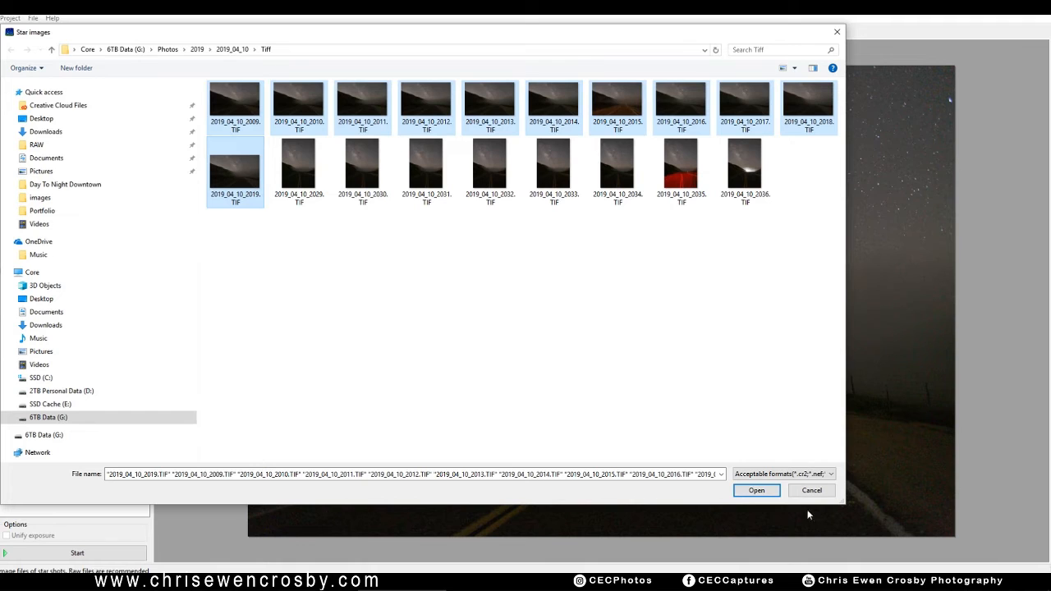
{"action": "left_click", "coordinate": [757, 490]}
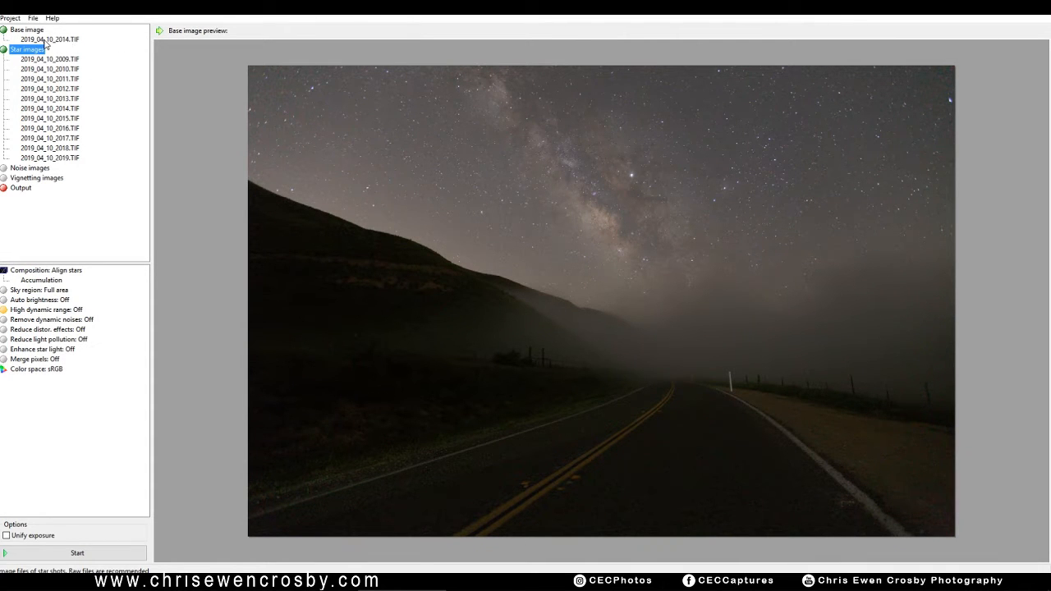
{"action": "left_click", "coordinate": [72, 109]}
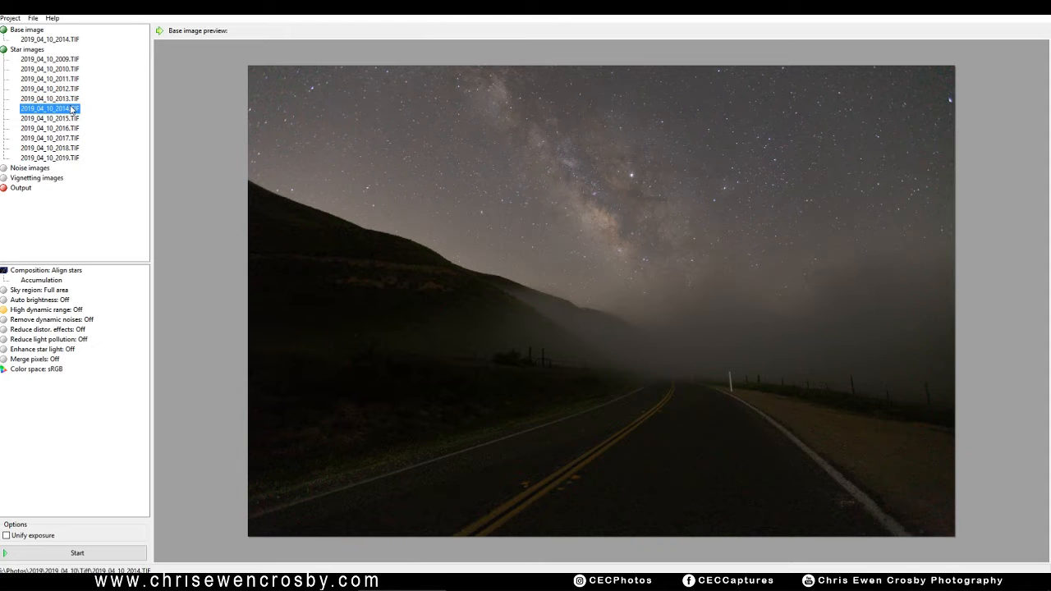
Step: Set the output file to 2019_04_10_2019_starstack.TIF in the 2019_04_10 folder
{"action": "left_click", "coordinate": [31, 190]}
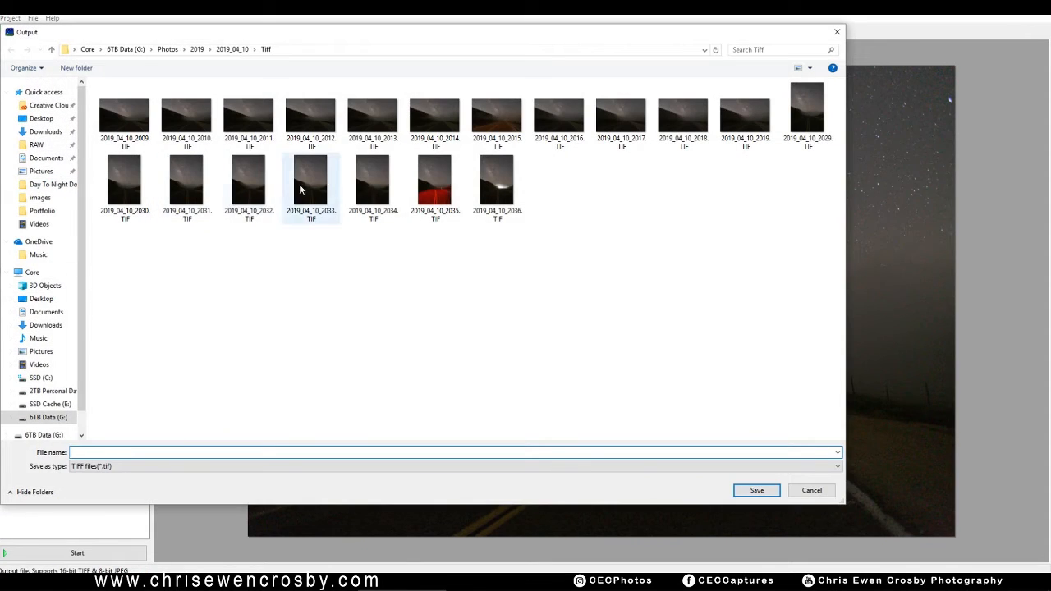
{"action": "left_click", "coordinate": [124, 178]}
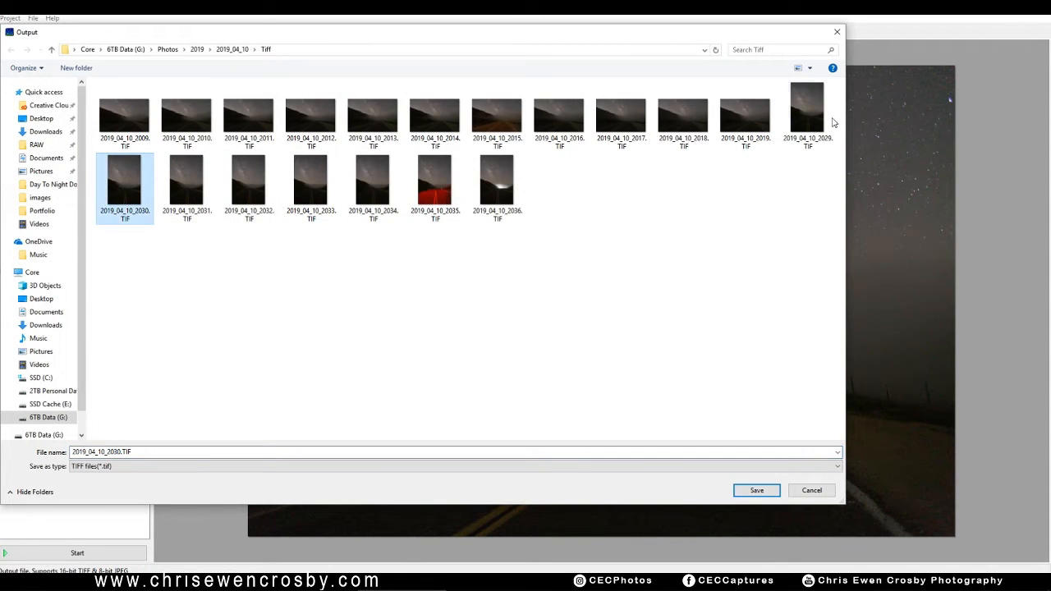
{"action": "left_click", "coordinate": [765, 121]}
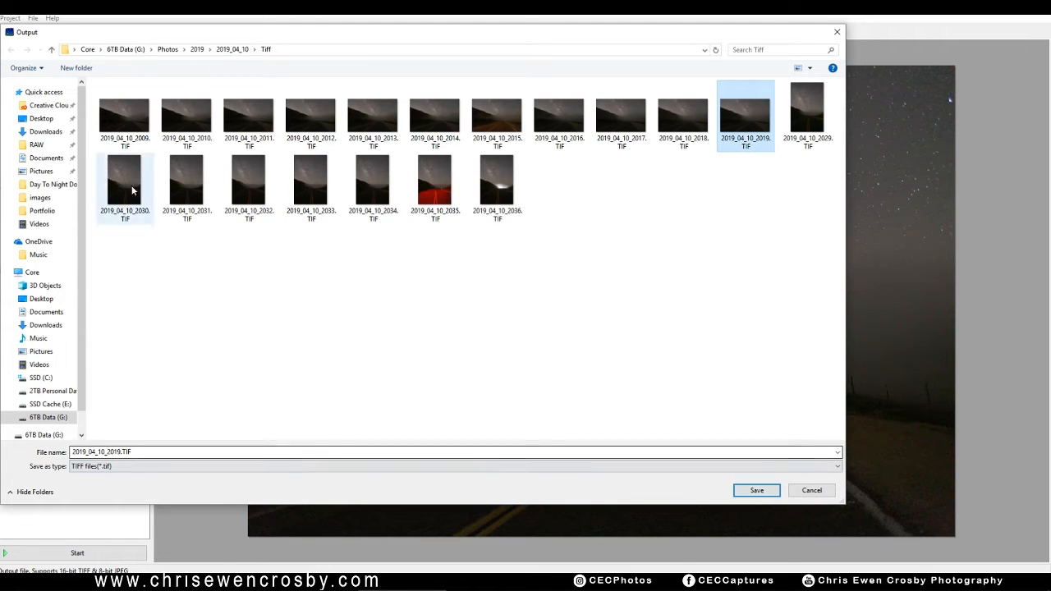
{"action": "left_click", "coordinate": [232, 49]}
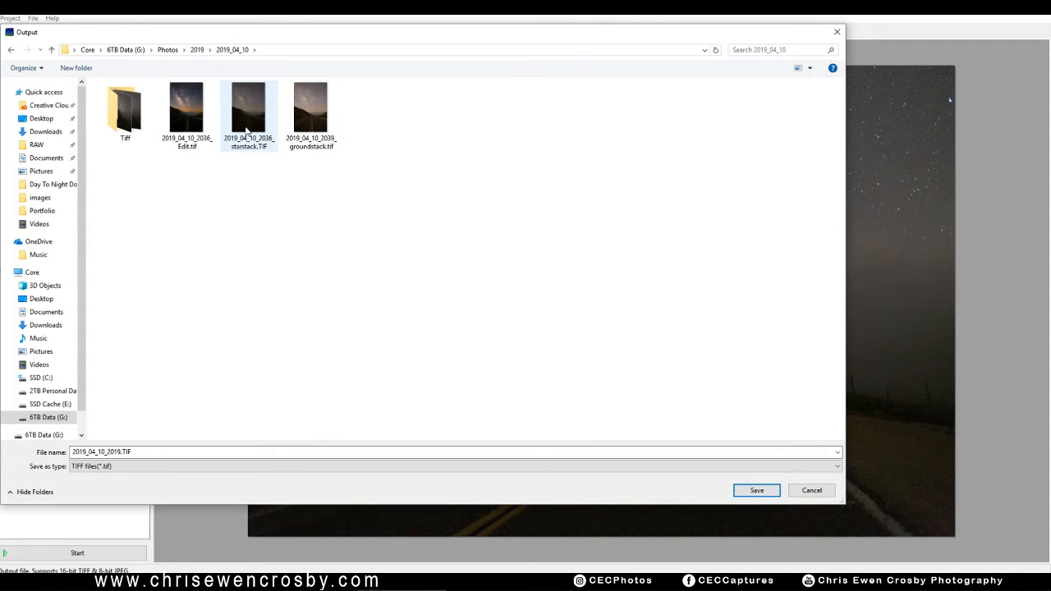
{"action": "left_click", "coordinate": [127, 452]}
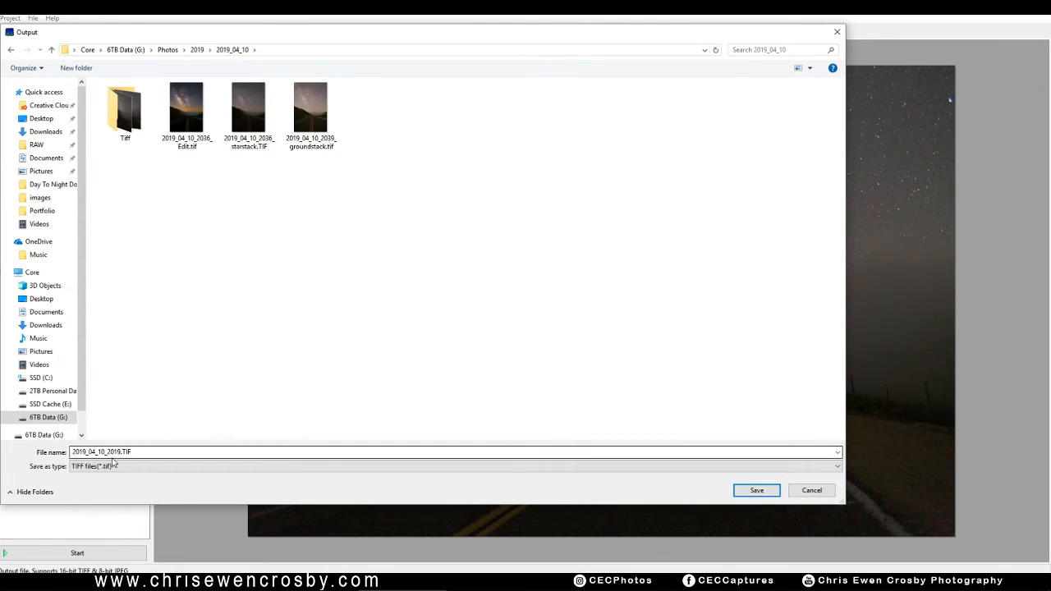
{"action": "left_click", "coordinate": [121, 452]}
{"action": "left_click", "coordinate": [118, 453]}
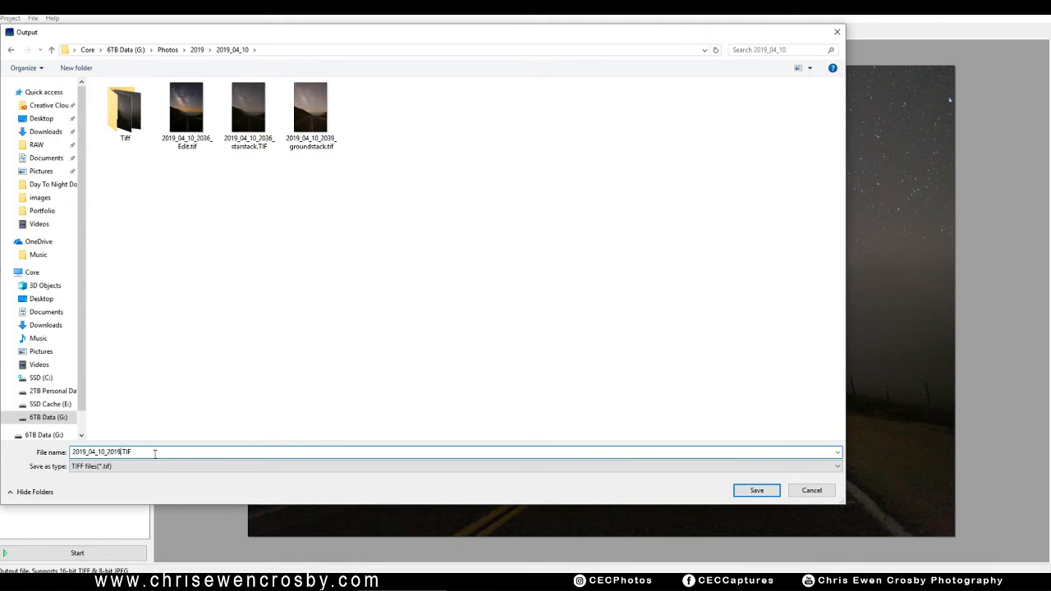
{"action": "type", "text": "starstack"}
{"action": "left_click", "coordinate": [747, 490]}
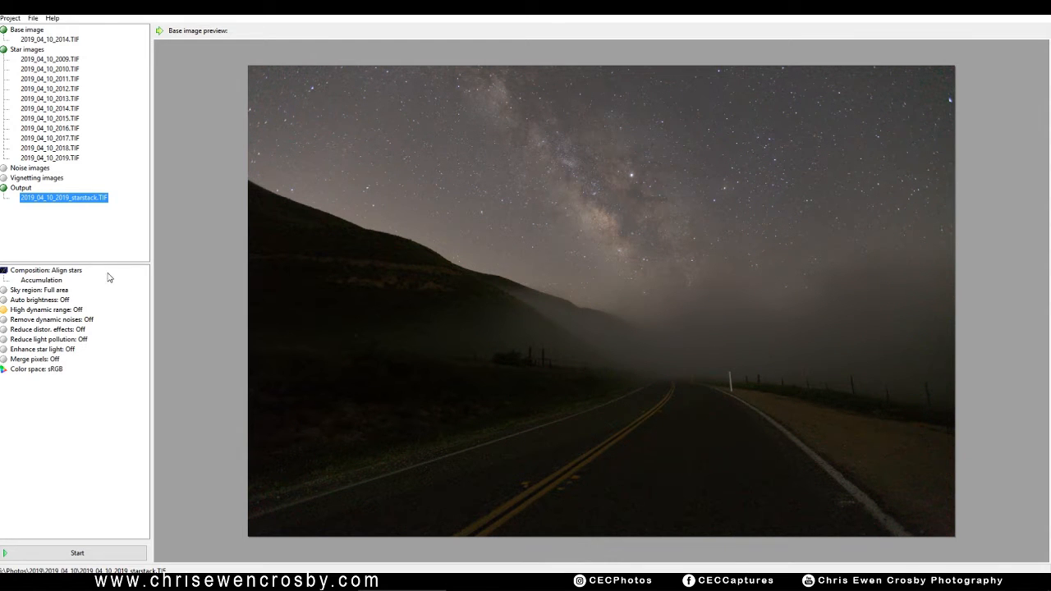
Step: Set the composition to Align stars with the Freeze ground computing option
{"action": "left_click", "coordinate": [46, 271]}
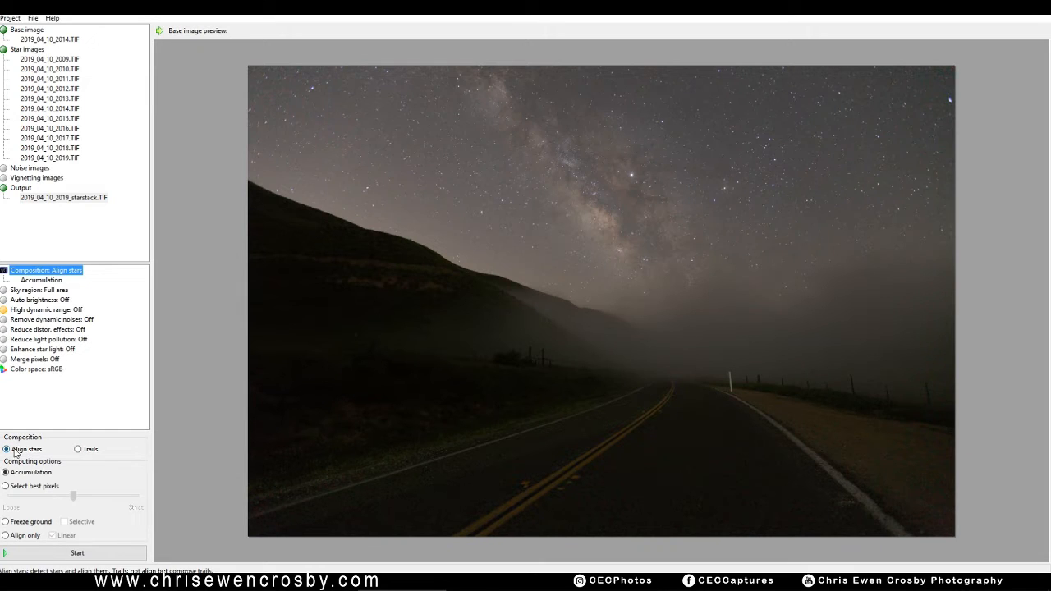
{"action": "left_click", "coordinate": [78, 450]}
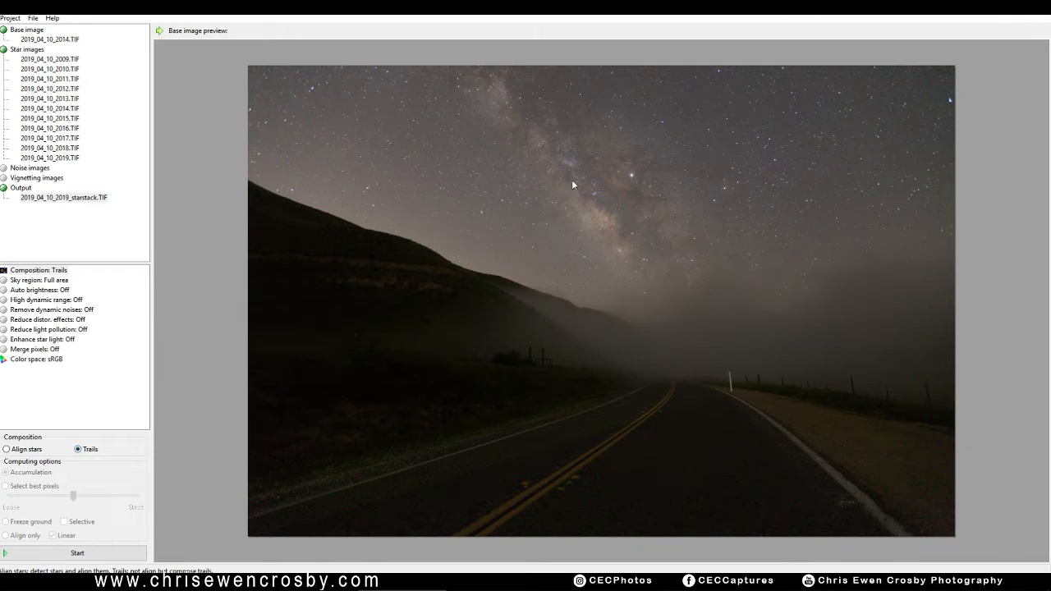
{"action": "left_click", "coordinate": [29, 450]}
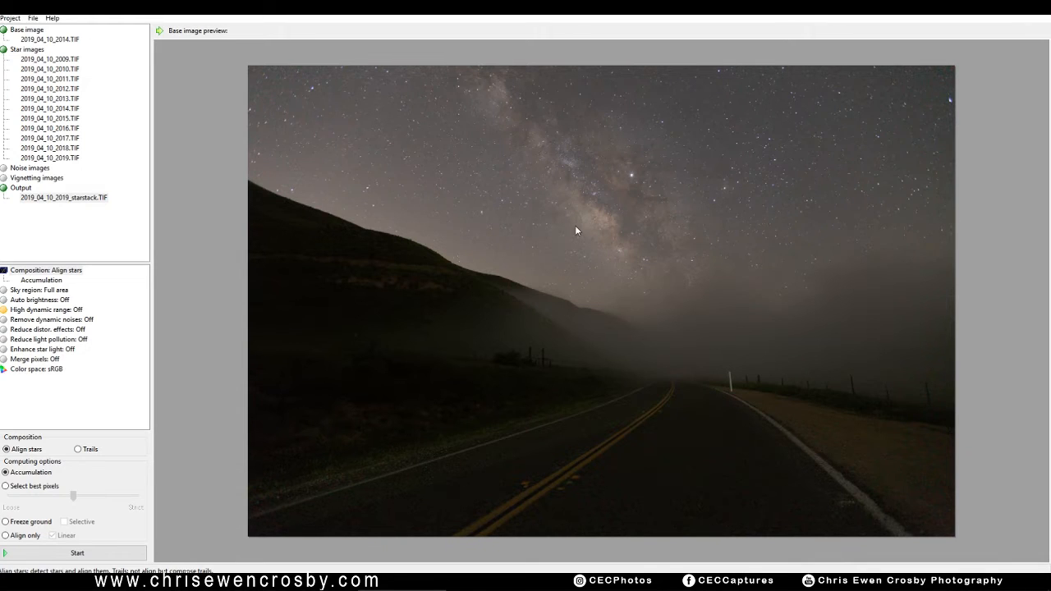
{"action": "left_click", "coordinate": [31, 487]}
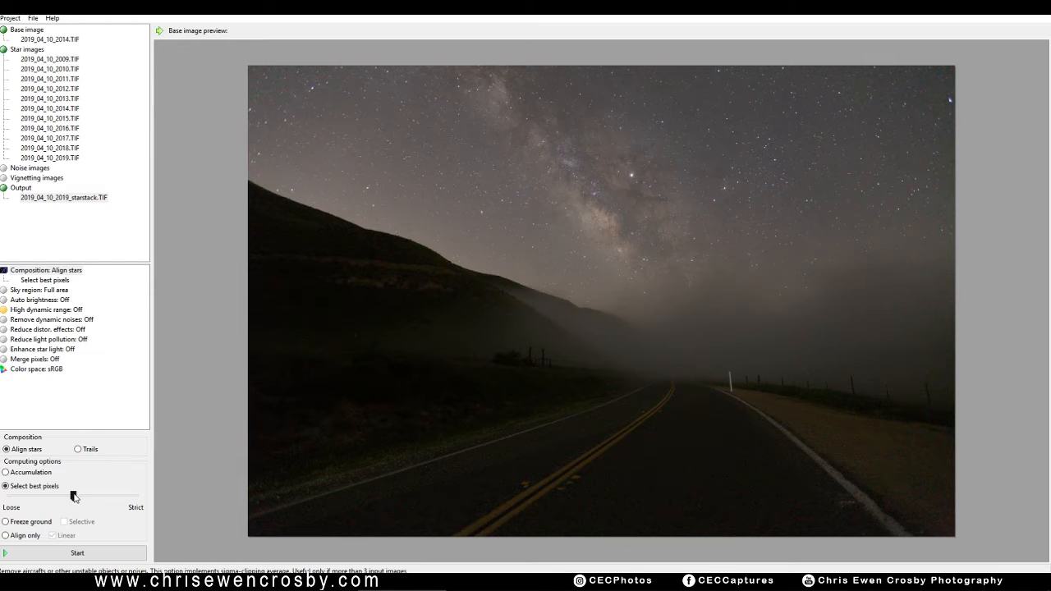
{"action": "mouse_move", "coordinate": [73, 496]}
{"action": "left_mouse_down"}
{"action": "mouse_move", "coordinate": [135, 496]}
{"action": "mouse_move", "coordinate": [22, 504]}
{"action": "mouse_move", "coordinate": [74, 498]}
{"action": "left_mouse_up"}
{"action": "left_click", "coordinate": [6, 522]}
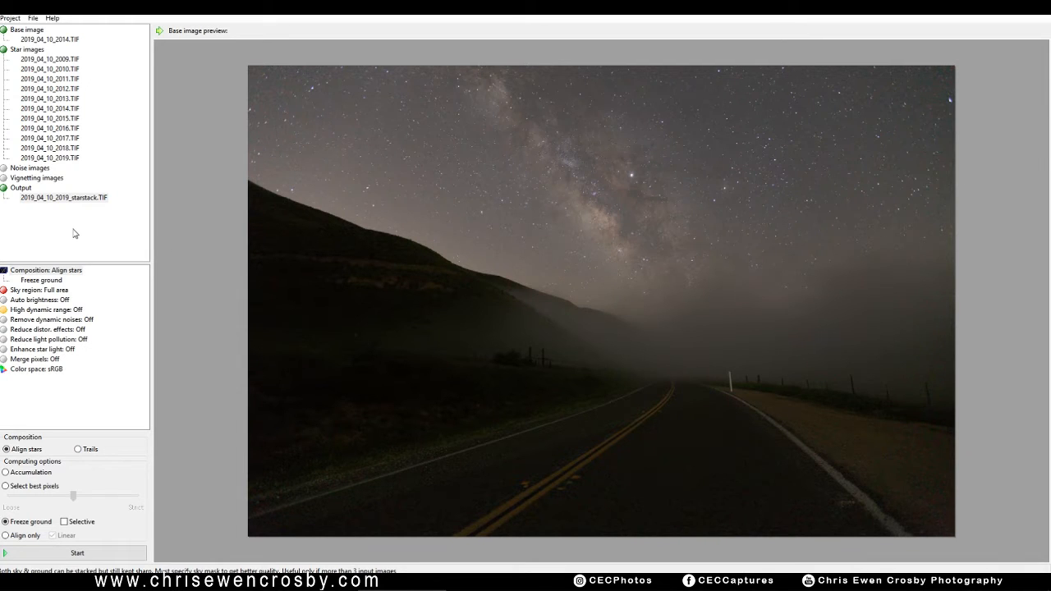
Step: Paint an irregular sky region mask over the upper sky with a large brush
{"action": "left_click", "coordinate": [19, 292]}
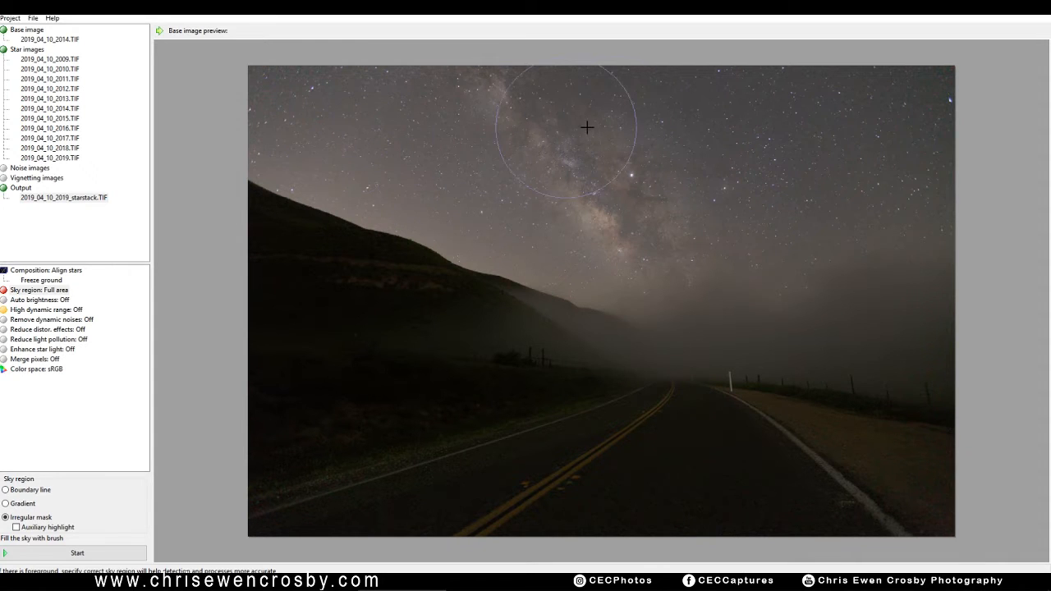
{"action": "scroll", "coordinate": [638, 147], "scroll_direction": "up", "scroll_amount": 7}
{"action": "scroll", "coordinate": [639, 147], "scroll_direction": "down", "scroll_amount": 7}
{"action": "scroll", "coordinate": [639, 147], "scroll_direction": "up", "scroll_amount": 3}
{"action": "scroll", "coordinate": [638, 147], "scroll_direction": "up", "scroll_amount": 3}
{"action": "scroll", "coordinate": [639, 147], "scroll_direction": "down", "scroll_amount": 6}
{"action": "scroll", "coordinate": [638, 147], "scroll_direction": "up", "scroll_amount": 4}
{"action": "scroll", "coordinate": [639, 147], "scroll_direction": "down", "scroll_amount": 4}
{"action": "scroll", "coordinate": [638, 147], "scroll_direction": "up", "scroll_amount": 6}
{"action": "scroll", "coordinate": [620, 178], "scroll_direction": "down", "scroll_amount": 6}
{"action": "scroll", "coordinate": [620, 179], "scroll_direction": "up", "scroll_amount": 6}
{"action": "mouse_move", "coordinate": [332, 99]}
{"action": "left_mouse_down"}
{"action": "mouse_move", "coordinate": [866, 73]}
{"action": "mouse_move", "coordinate": [955, 79]}
{"action": "mouse_move", "coordinate": [962, 92]}
{"action": "mouse_move", "coordinate": [939, 158]}
{"action": "mouse_move", "coordinate": [796, 181]}
{"action": "mouse_move", "coordinate": [415, 134]}
{"action": "mouse_move", "coordinate": [286, 98]}
{"action": "mouse_move", "coordinate": [361, 145]}
{"action": "mouse_move", "coordinate": [298, 132]}
{"action": "left_mouse_up"}
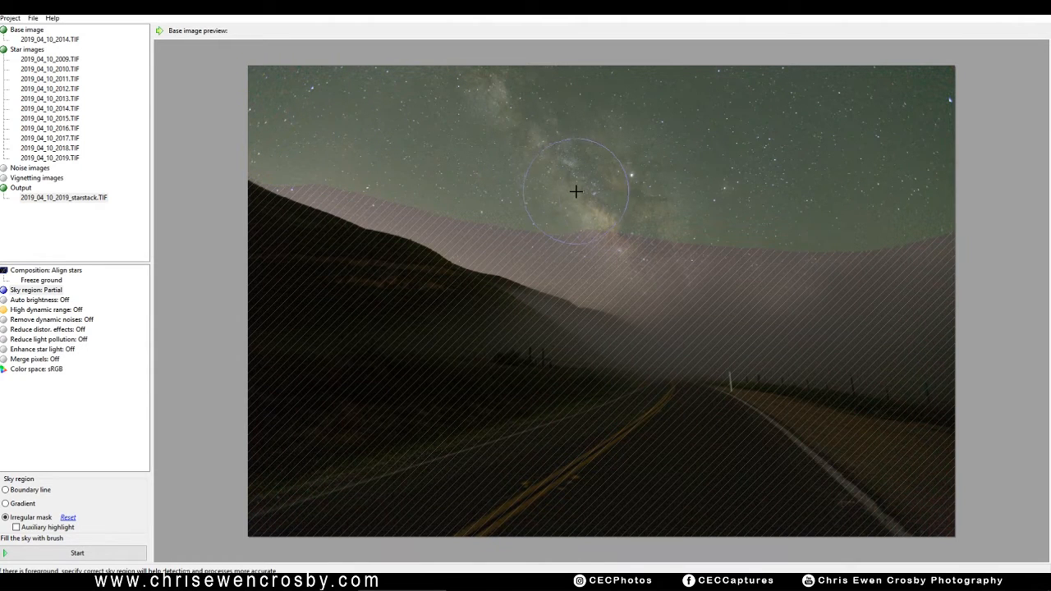
{"action": "mouse_move", "coordinate": [984, 205]}
{"action": "left_mouse_down"}
{"action": "mouse_move", "coordinate": [943, 217]}
{"action": "mouse_move", "coordinate": [719, 213]}
{"action": "mouse_move", "coordinate": [580, 241]}
{"action": "mouse_move", "coordinate": [486, 190]}
{"action": "left_mouse_up"}
Step: Extend the sky mask with a smaller brush down to the hillside ridge and the fog above the road
{"action": "scroll", "coordinate": [486, 189], "scroll_direction": "down", "scroll_amount": 5}
{"action": "mouse_move", "coordinate": [260, 174]}
{"action": "left_mouse_down"}
{"action": "mouse_move", "coordinate": [371, 220]}
{"action": "mouse_move", "coordinate": [363, 199]}
{"action": "mouse_move", "coordinate": [254, 171]}
{"action": "mouse_move", "coordinate": [438, 170]}
{"action": "mouse_move", "coordinate": [444, 194]}
{"action": "mouse_move", "coordinate": [401, 232]}
{"action": "mouse_move", "coordinate": [380, 185]}
{"action": "mouse_move", "coordinate": [441, 194]}
{"action": "mouse_move", "coordinate": [528, 233]}
{"action": "mouse_move", "coordinate": [632, 239]}
{"action": "mouse_move", "coordinate": [623, 265]}
{"action": "mouse_move", "coordinate": [584, 278]}
{"action": "mouse_move", "coordinate": [703, 263]}
{"action": "mouse_move", "coordinate": [951, 261]}
{"action": "mouse_move", "coordinate": [939, 276]}
{"action": "mouse_move", "coordinate": [598, 285]}
{"action": "left_mouse_up"}
{"action": "left_click_drag", "start_coordinate": [396, 214], "coordinate": [514, 259]}
{"action": "left_click_drag", "start_coordinate": [461, 258], "coordinate": [422, 317]}
{"action": "left_click_drag", "start_coordinate": [404, 362], "coordinate": [441, 292]}
{"action": "scroll", "coordinate": [676, 300], "scroll_direction": "up", "scroll_amount": 4}
Step: Try the Selective option for the Freeze ground composition
{"action": "left_click", "coordinate": [45, 280]}
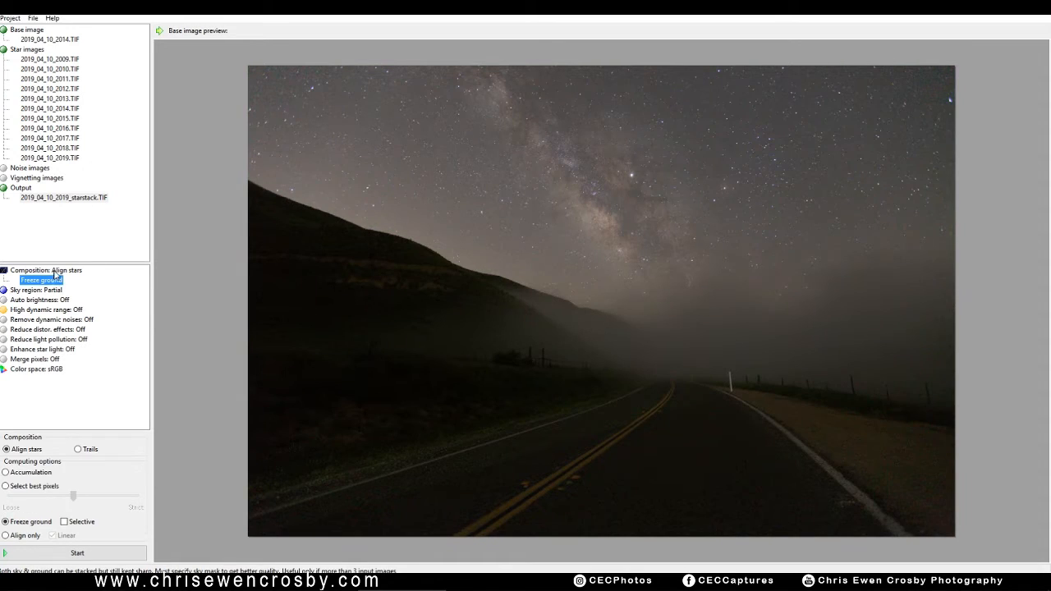
{"action": "left_click", "coordinate": [55, 272]}
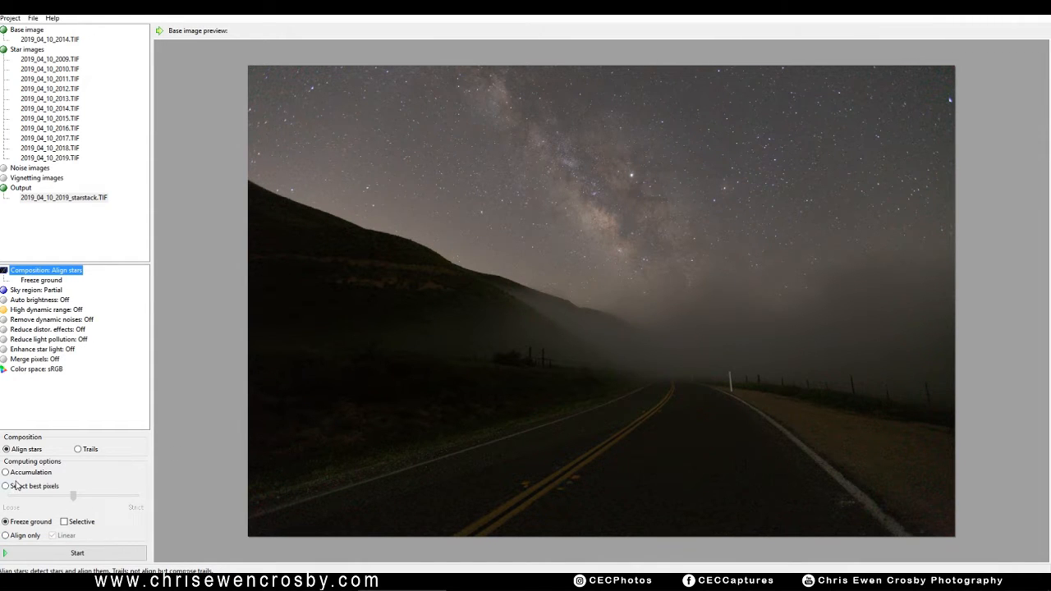
{"action": "left_click", "coordinate": [65, 522]}
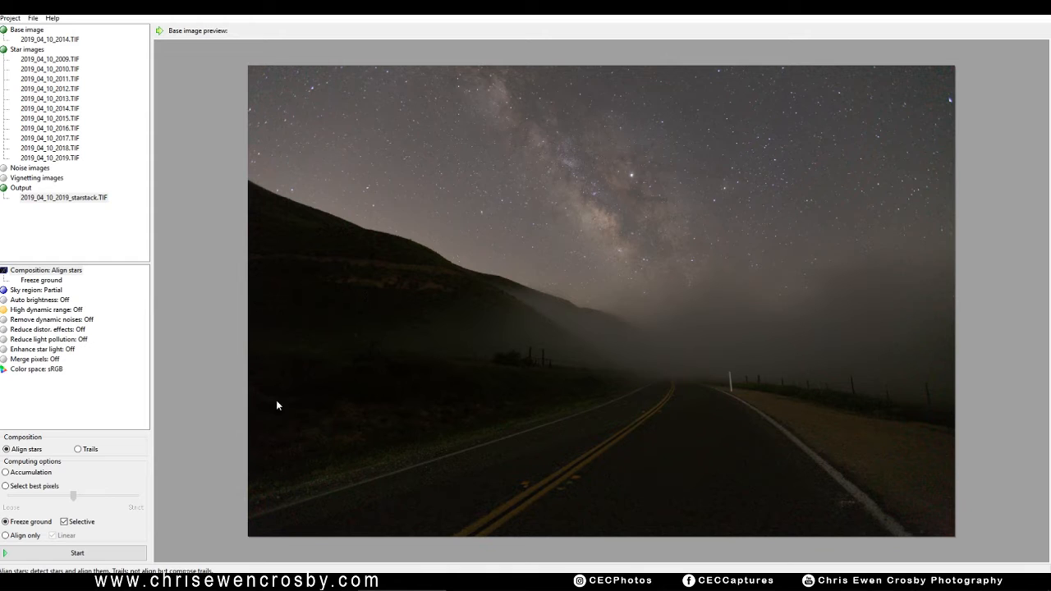
{"action": "left_click", "coordinate": [65, 523]}
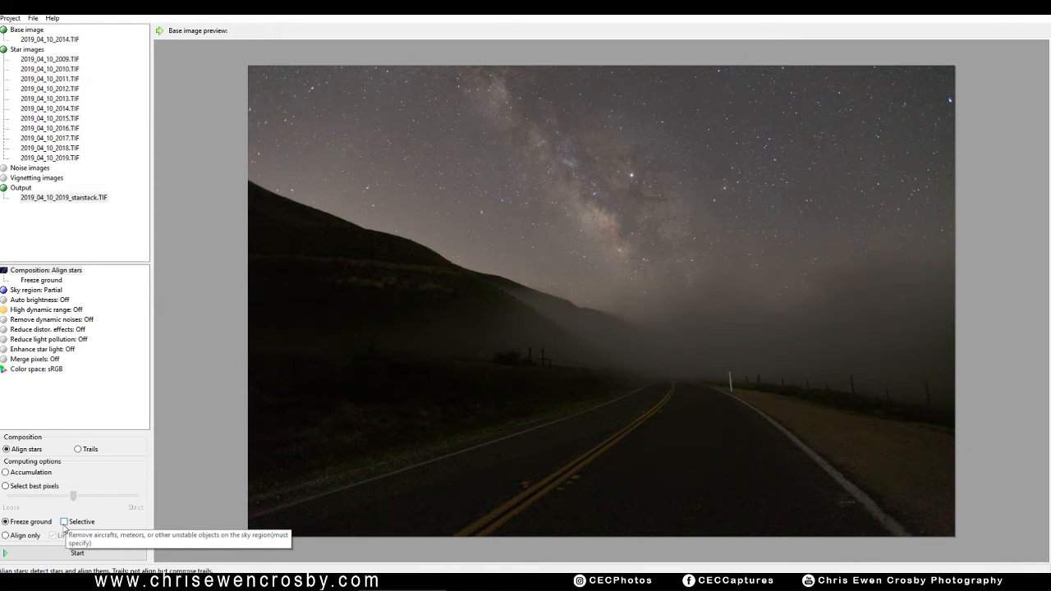
Step: Review the sky mask and the pixel merging, color space, star light, light pollution, distortion, noise and high dynamic range settings
{"action": "left_click", "coordinate": [41, 291]}
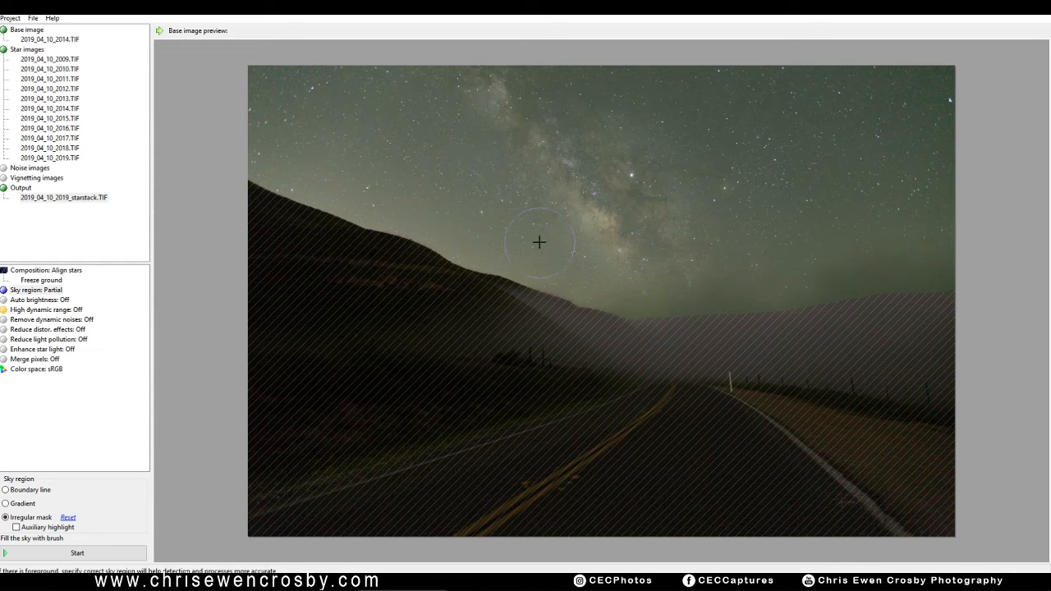
{"action": "left_click", "coordinate": [40, 360]}
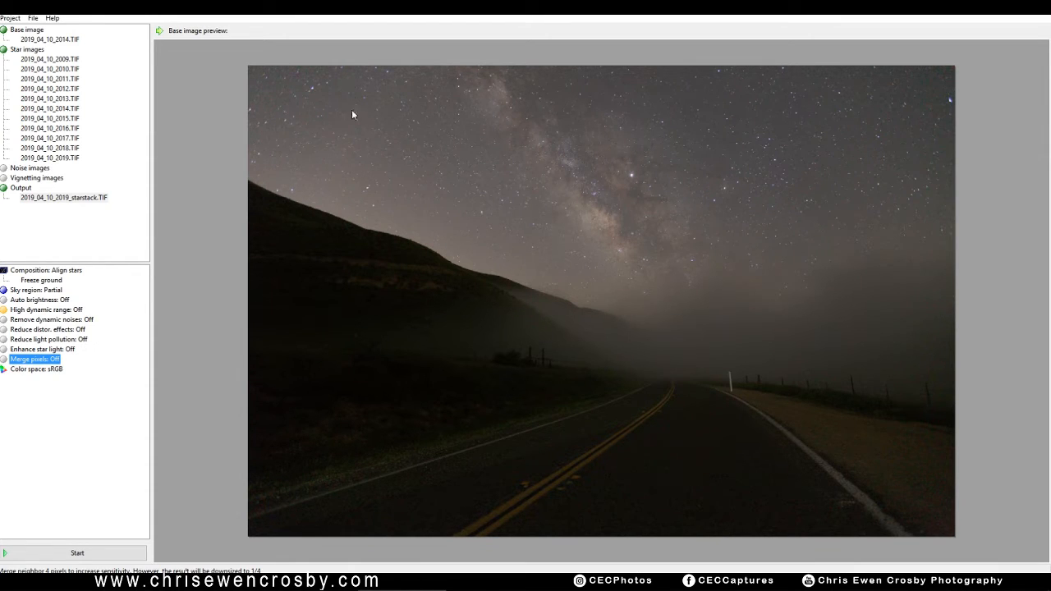
{"action": "left_click", "coordinate": [47, 370]}
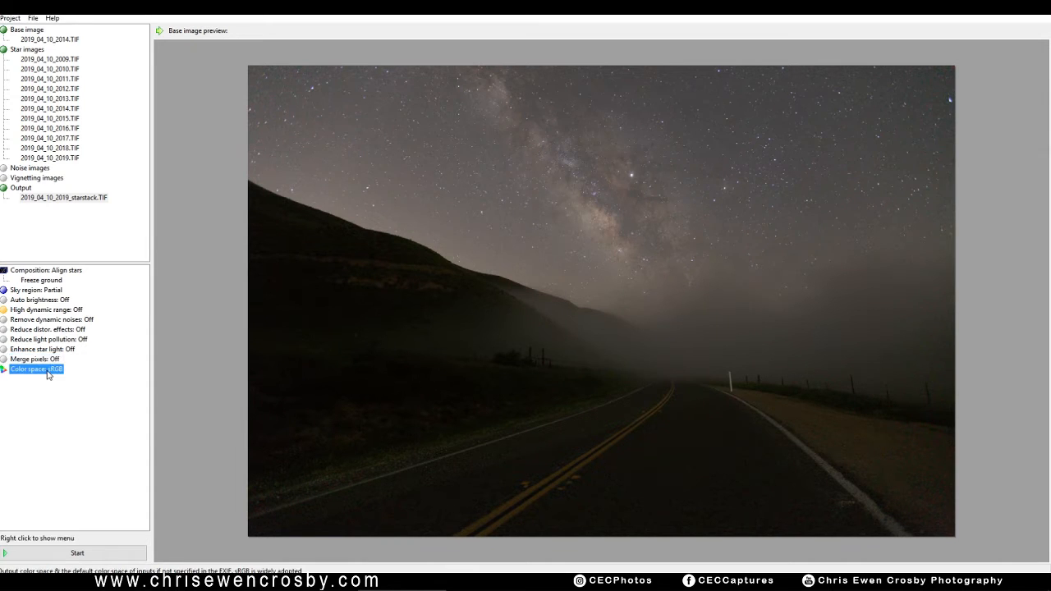
{"action": "right_click", "coordinate": [48, 371]}
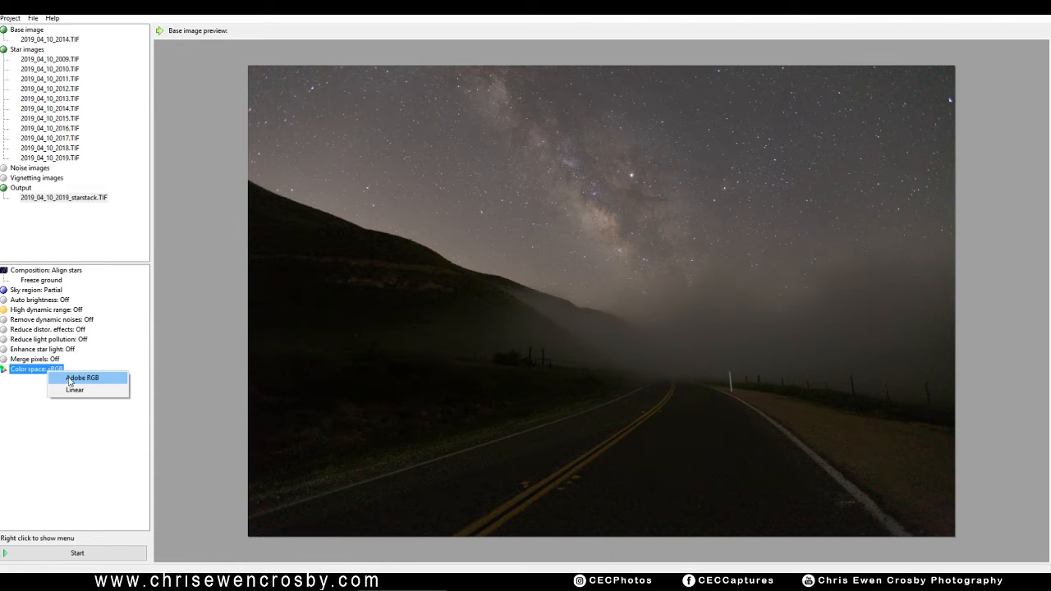
{"action": "left_click", "coordinate": [70, 367]}
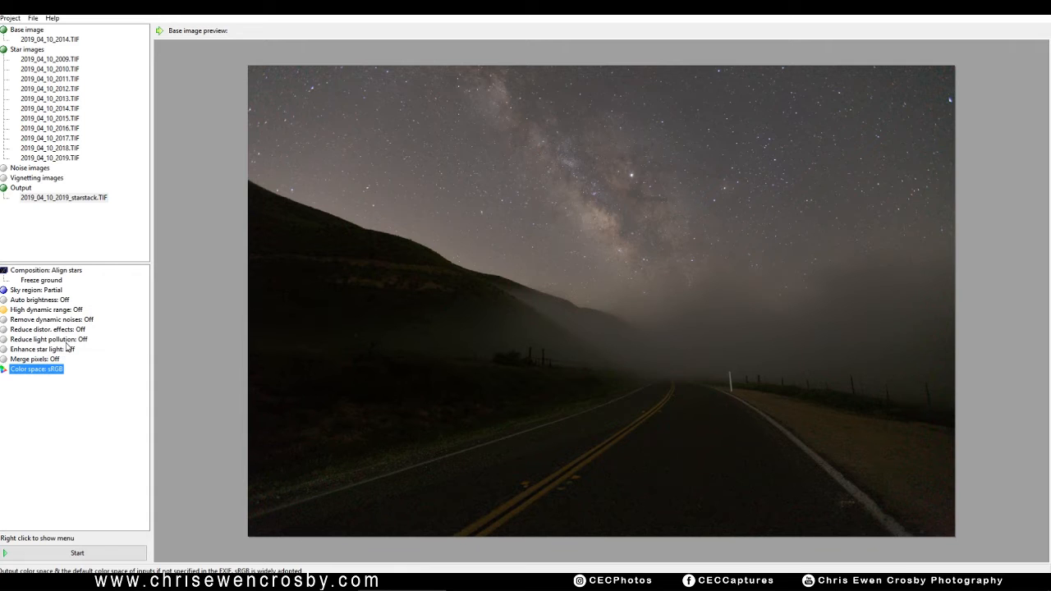
{"action": "left_click", "coordinate": [57, 351]}
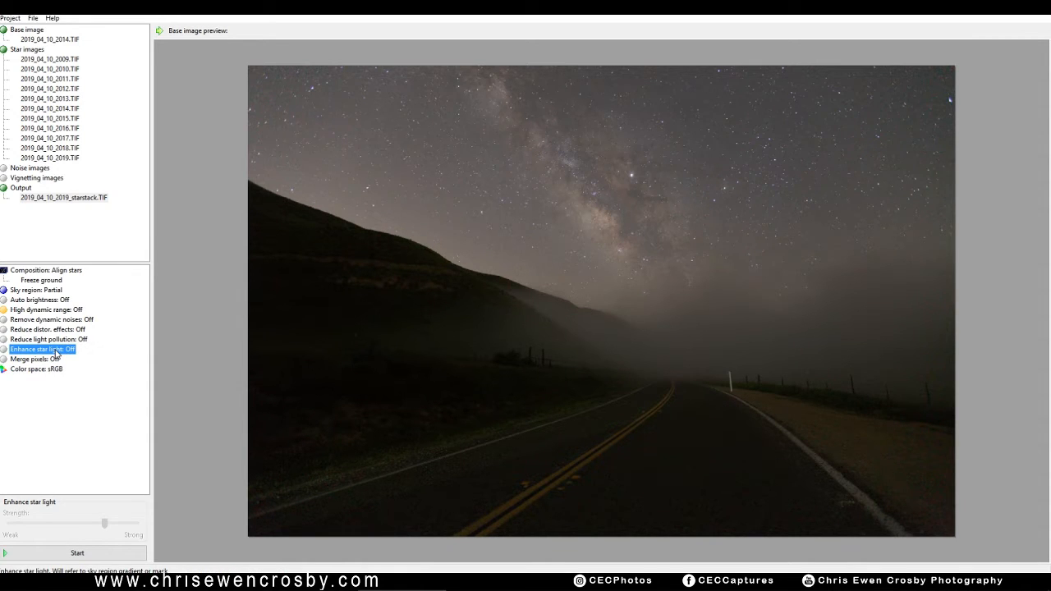
{"action": "left_click", "coordinate": [57, 341]}
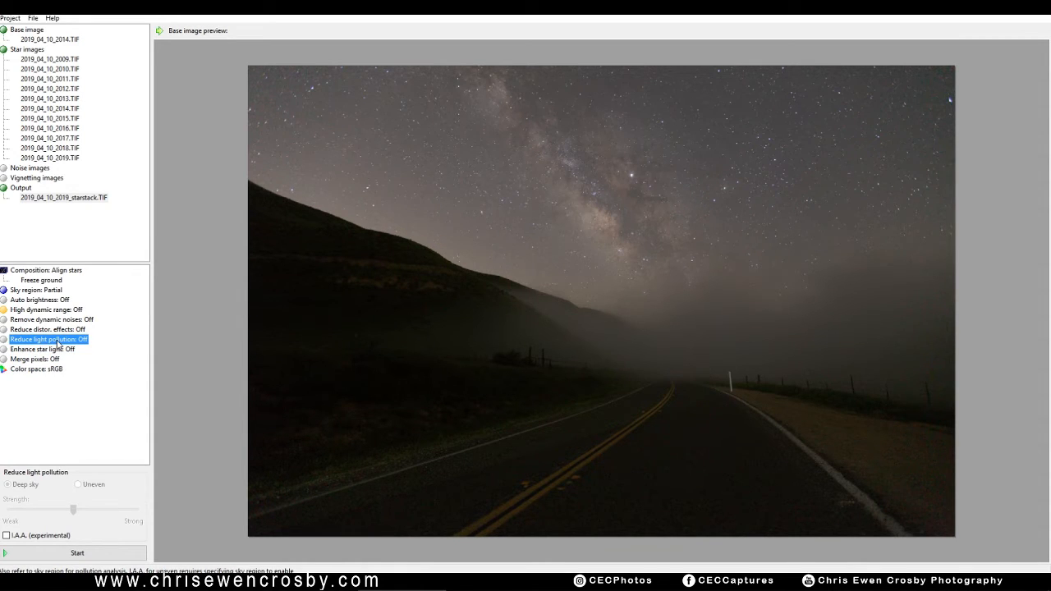
{"action": "left_click", "coordinate": [63, 332]}
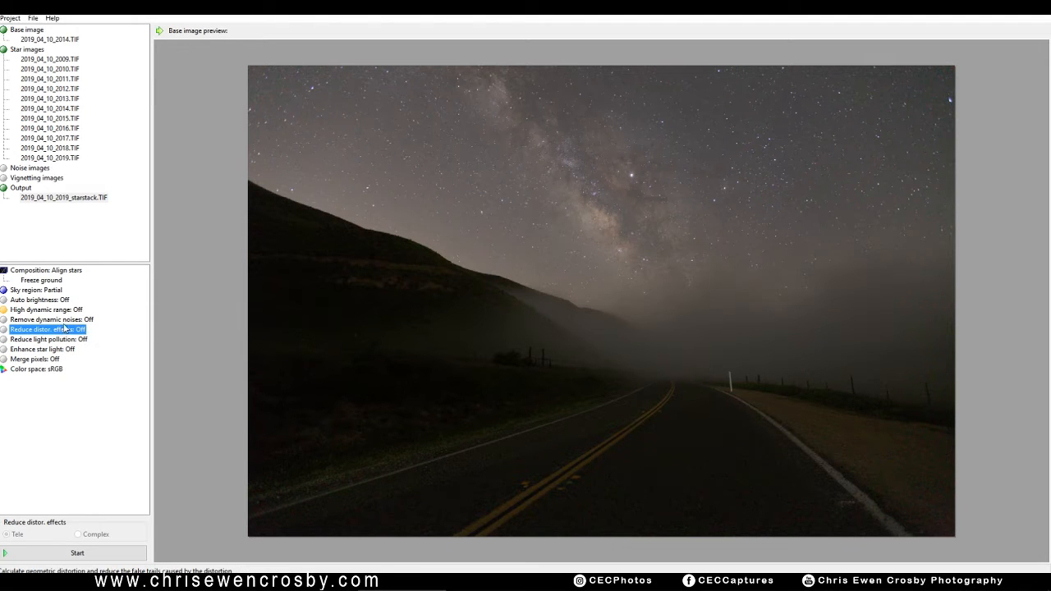
{"action": "left_click", "coordinate": [66, 322]}
{"action": "left_click", "coordinate": [70, 311]}
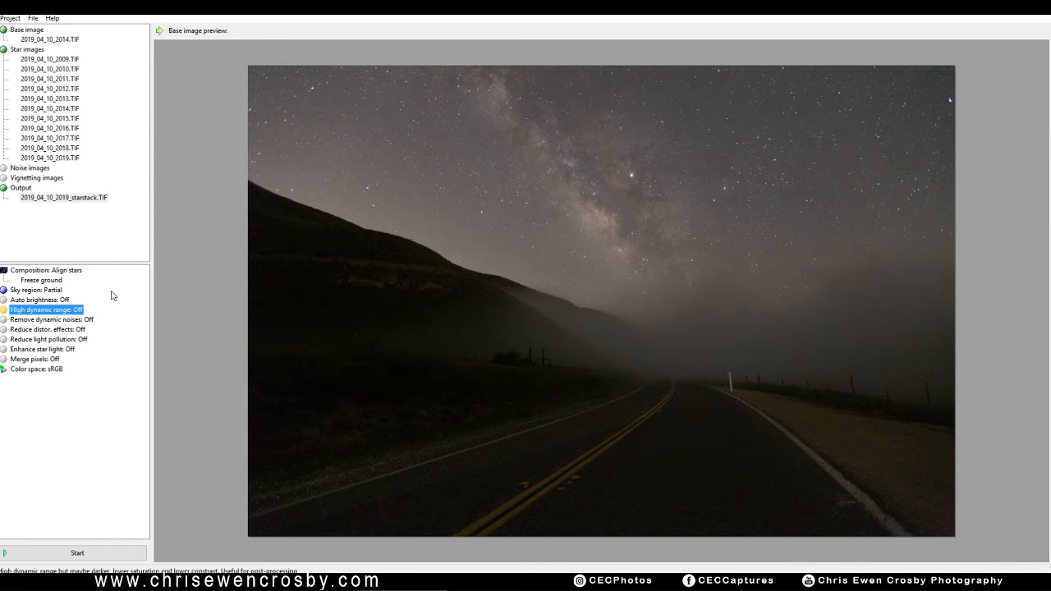
Step: Run the star stacking and close the processing window once it has finished
{"action": "left_click", "coordinate": [57, 557]}
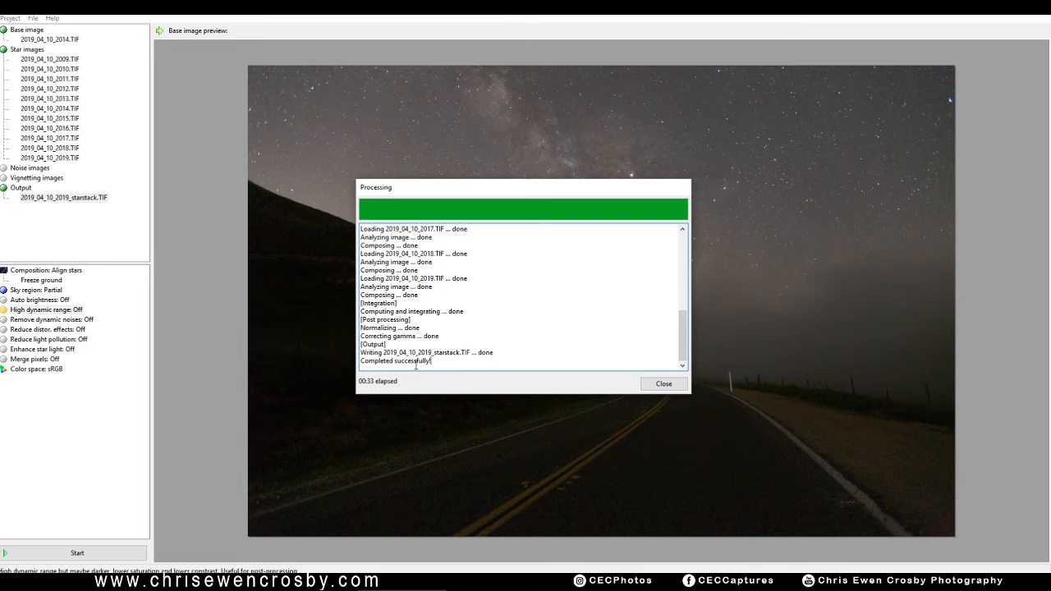
{"action": "left_click", "coordinate": [658, 384]}
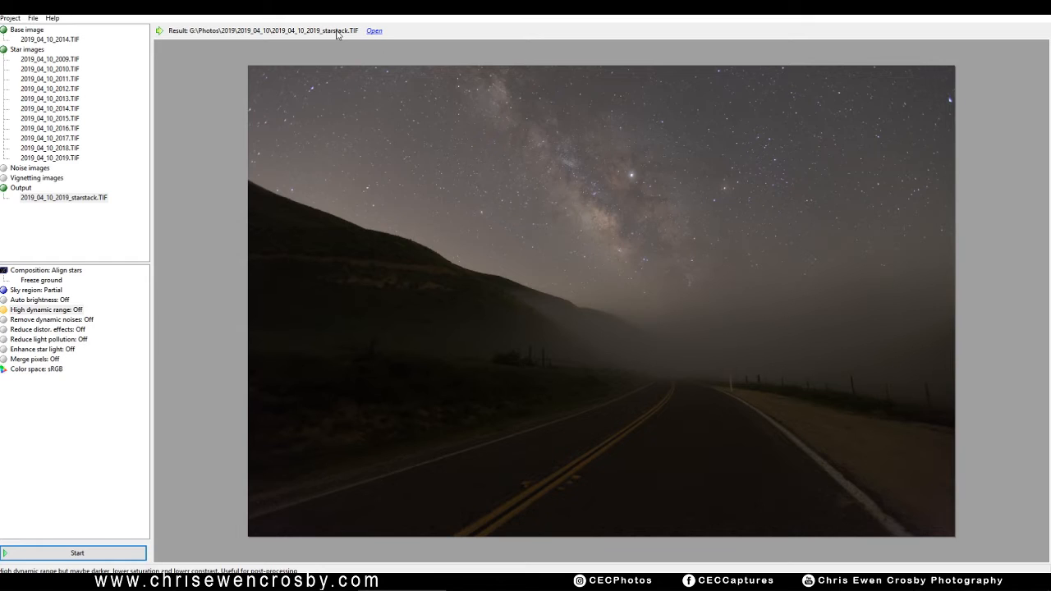
Step: Set the output file to 2019_04_10_2019_starstack_HighDyn.TIF and turn on high dynamic range
{"action": "double_click", "coordinate": [70, 199]}
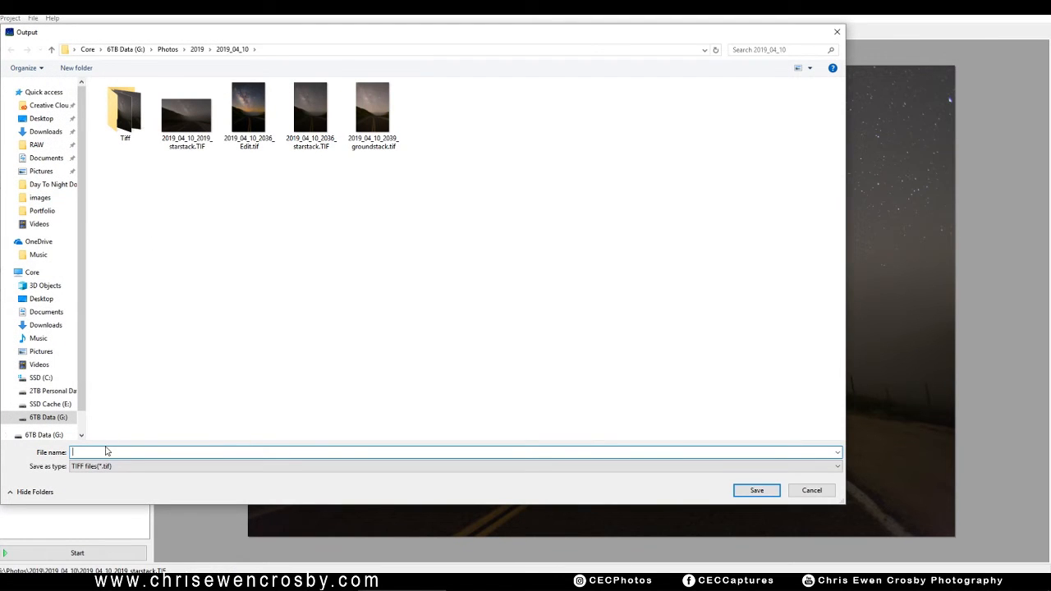
{"action": "left_click", "coordinate": [186, 110]}
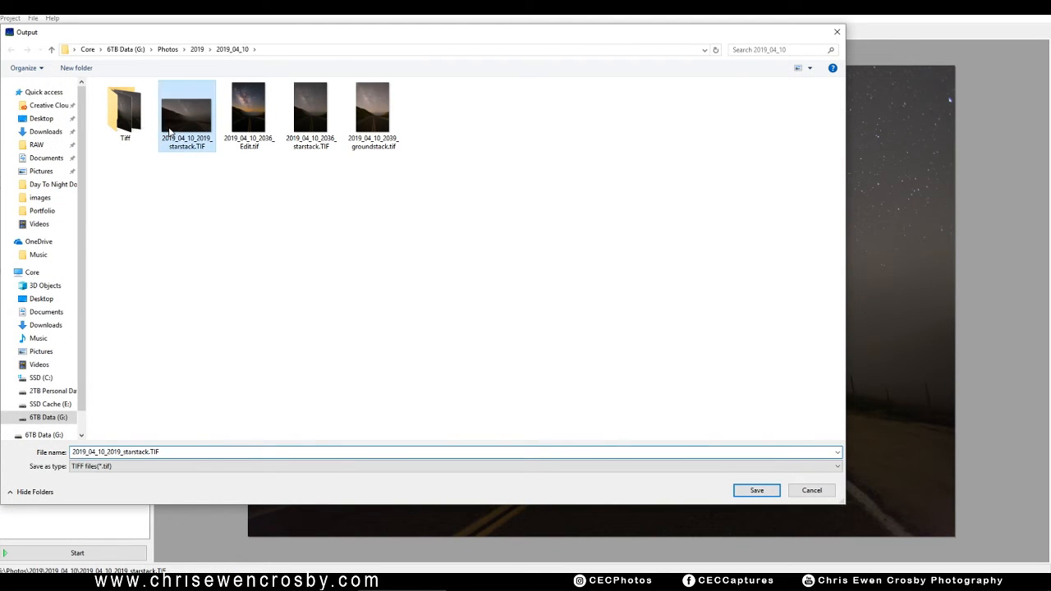
{"action": "double_click", "coordinate": [150, 453]}
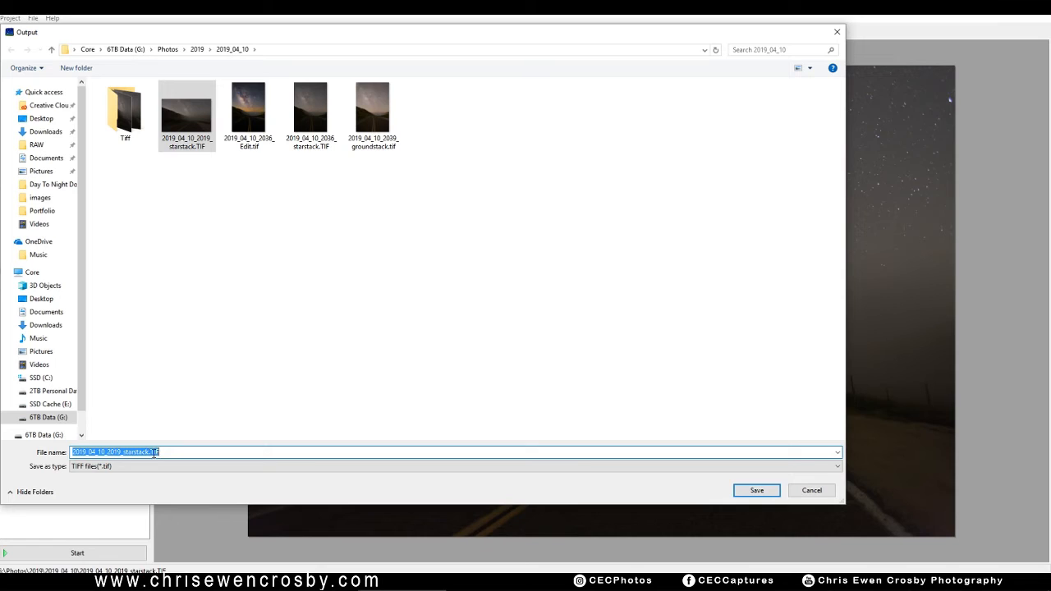
{"action": "left_click", "coordinate": [151, 453]}
{"action": "type", "text": "_"}
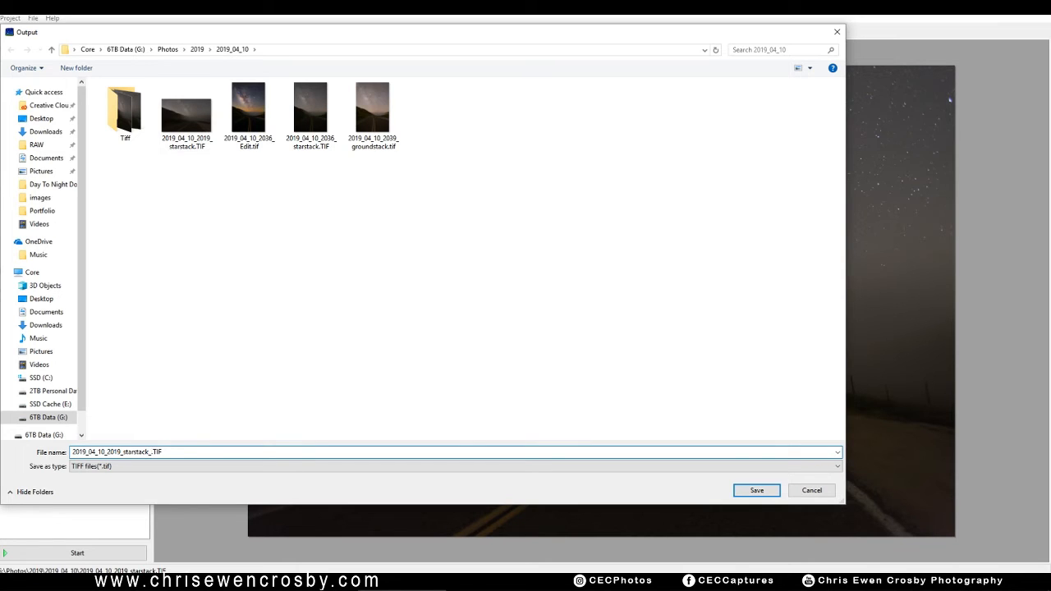
{"action": "type", "text": "HighDyn"}
{"action": "left_click", "coordinate": [756, 490]}
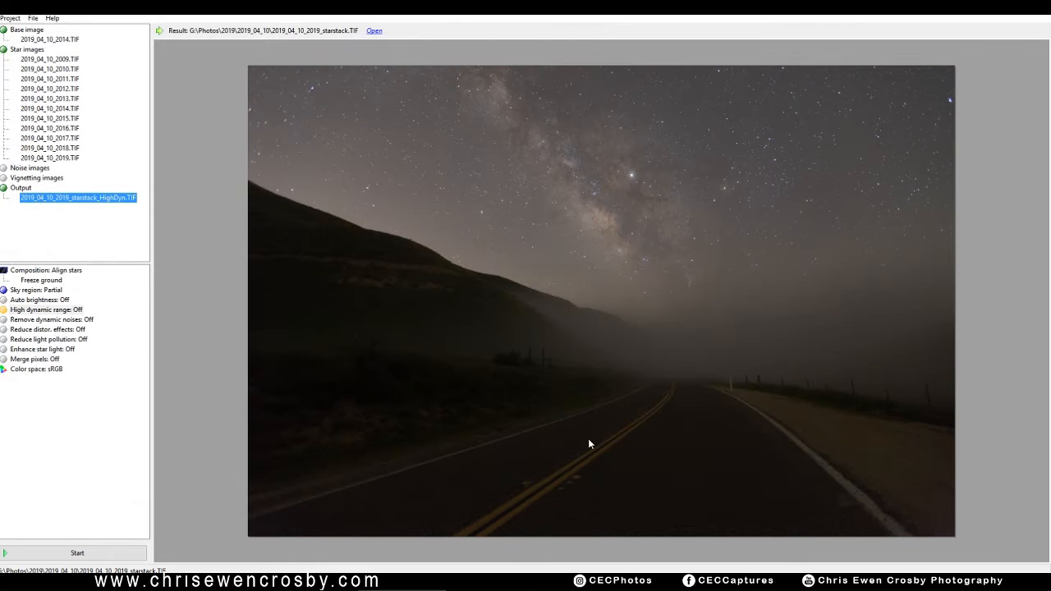
{"action": "left_click", "coordinate": [61, 316]}
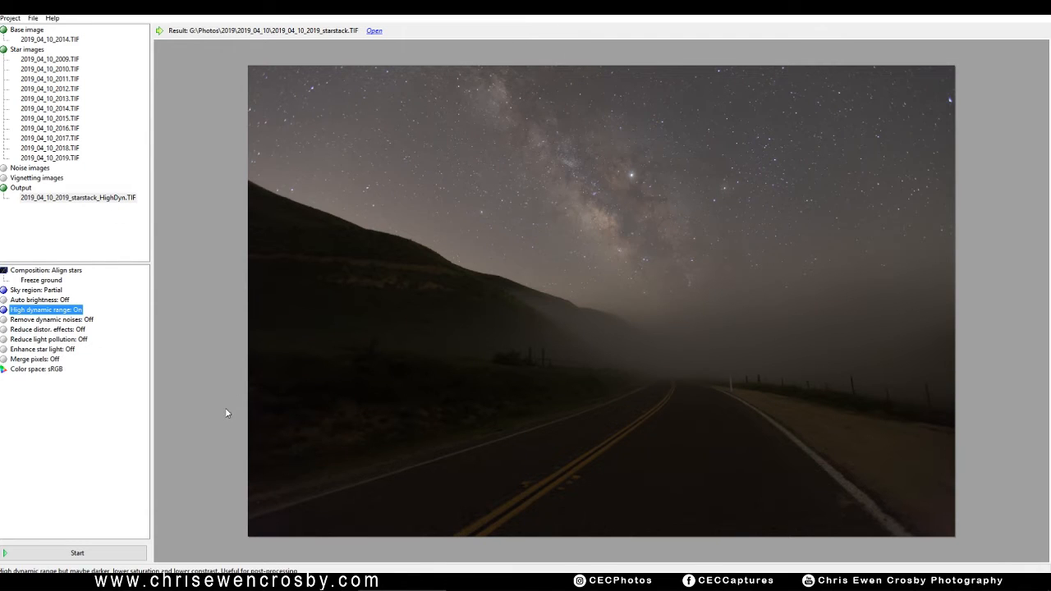
Step: Run the high dynamic range stacking and close the processing window once it has finished
{"action": "left_click", "coordinate": [73, 555]}
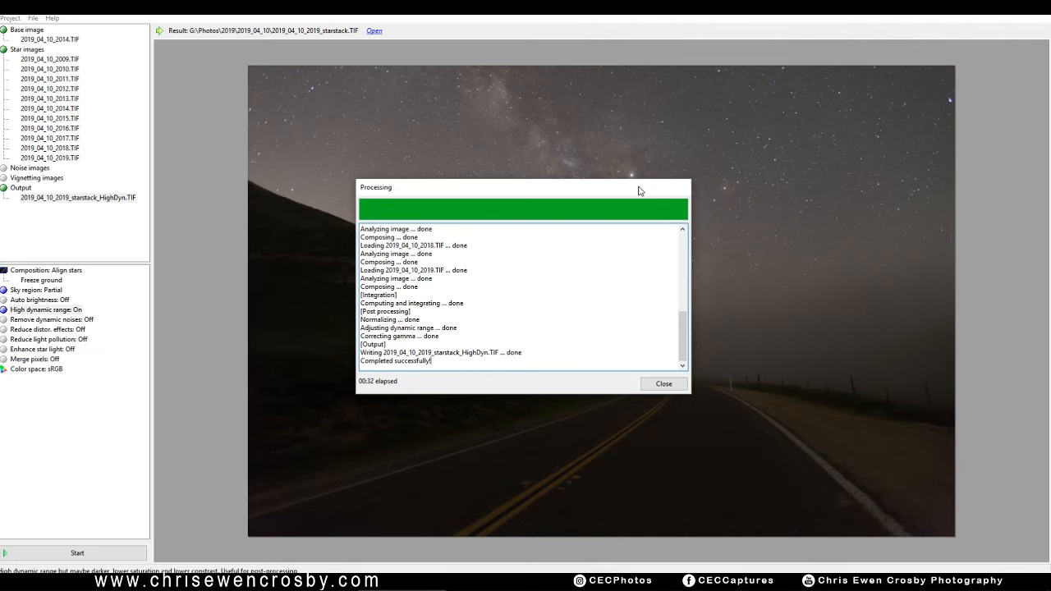
{"action": "left_click_drag", "start_coordinate": [634, 190], "coordinate": [175, 227]}
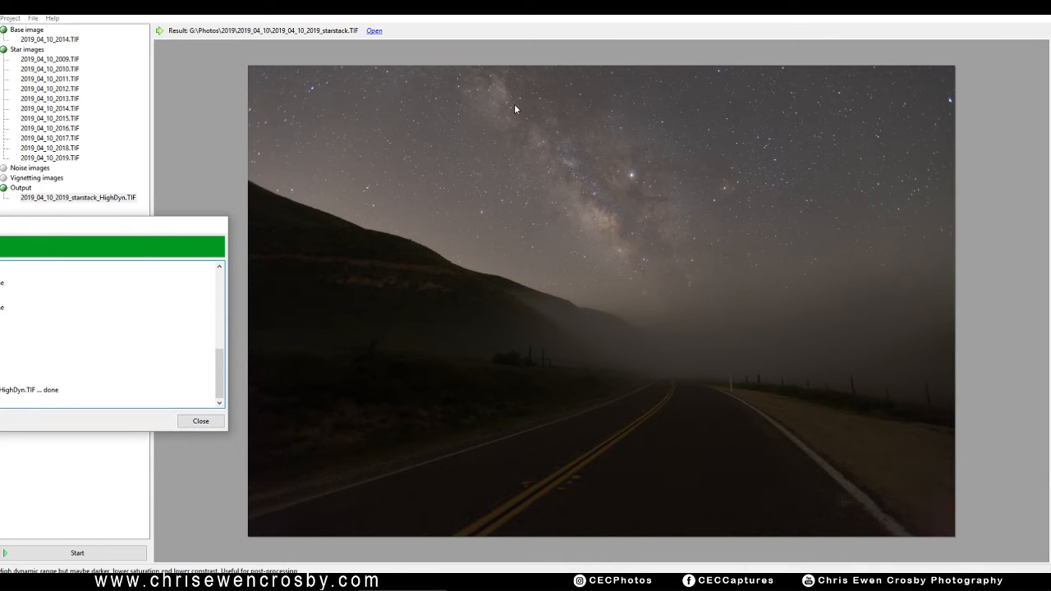
{"action": "left_click", "coordinate": [201, 421]}
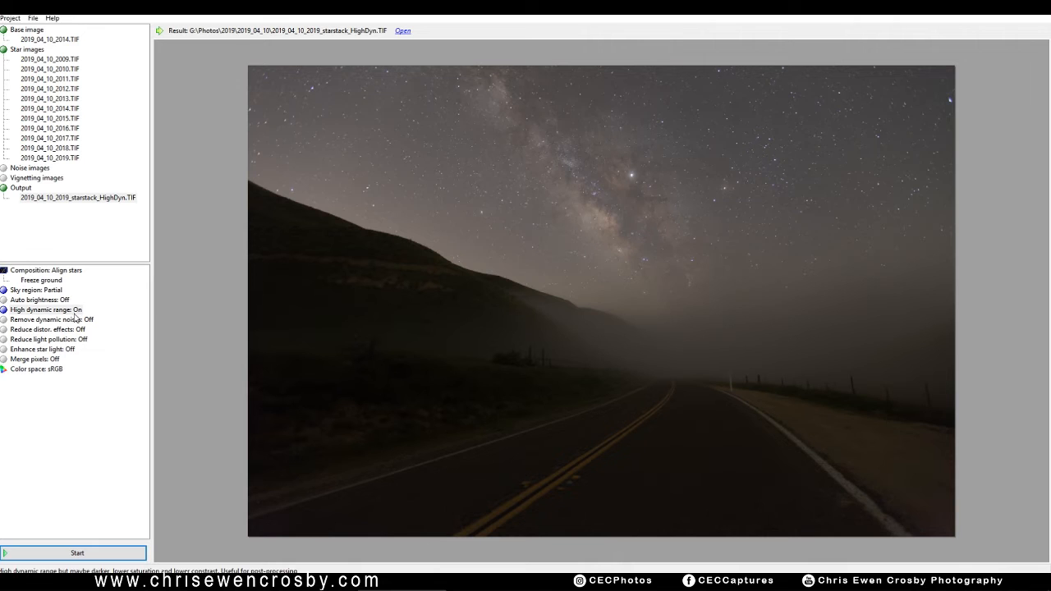
Step: Set the output file to 2019_04_10_2019_starstack_AutoBright.TIF in the 2019_04_10 folder
{"action": "left_click", "coordinate": [121, 201]}
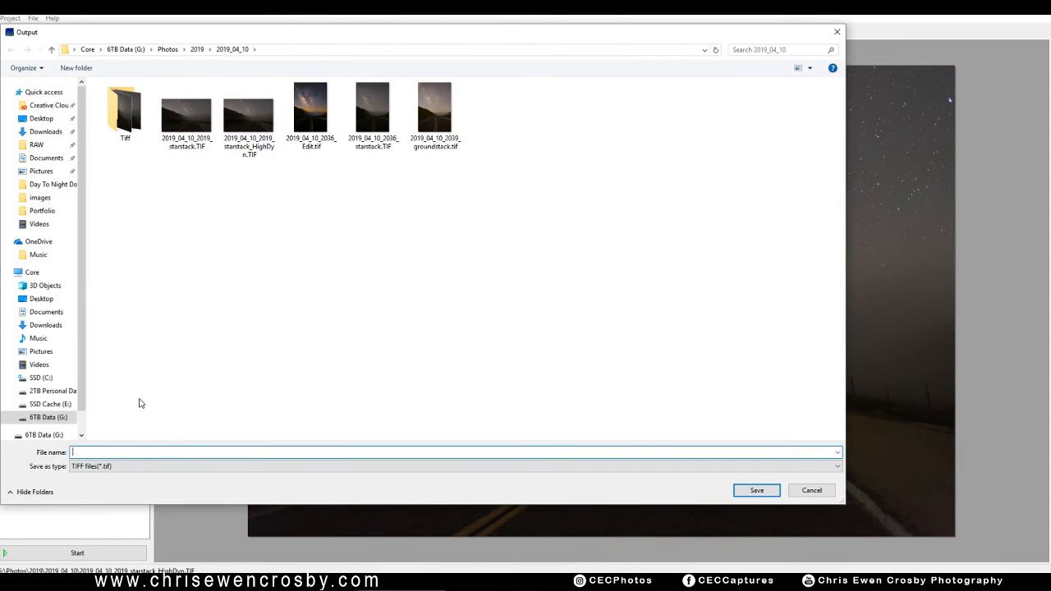
{"action": "left_click", "coordinate": [243, 127]}
{"action": "left_click", "coordinate": [188, 452]}
{"action": "left_click", "coordinate": [178, 452]}
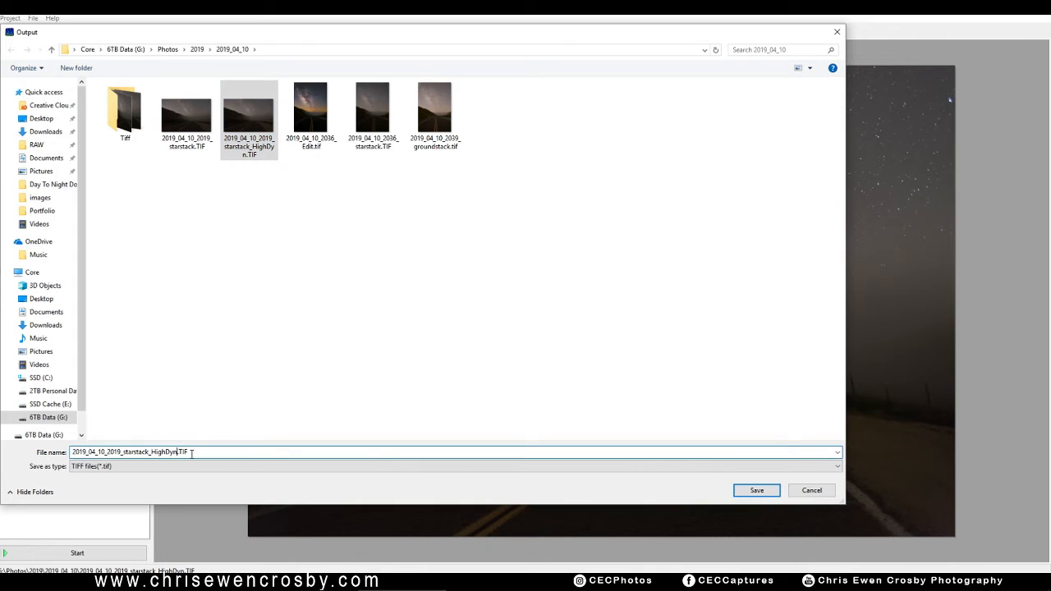
{"action": "key", "text": "BackSpace"}
{"action": "key", "text": "BackSpace"}
{"action": "key", "text": "BackSpace"}
{"action": "key", "text": "BackSpace"}
{"action": "key", "text": "BackSpace"}
{"action": "key", "text": "BackSpace"}
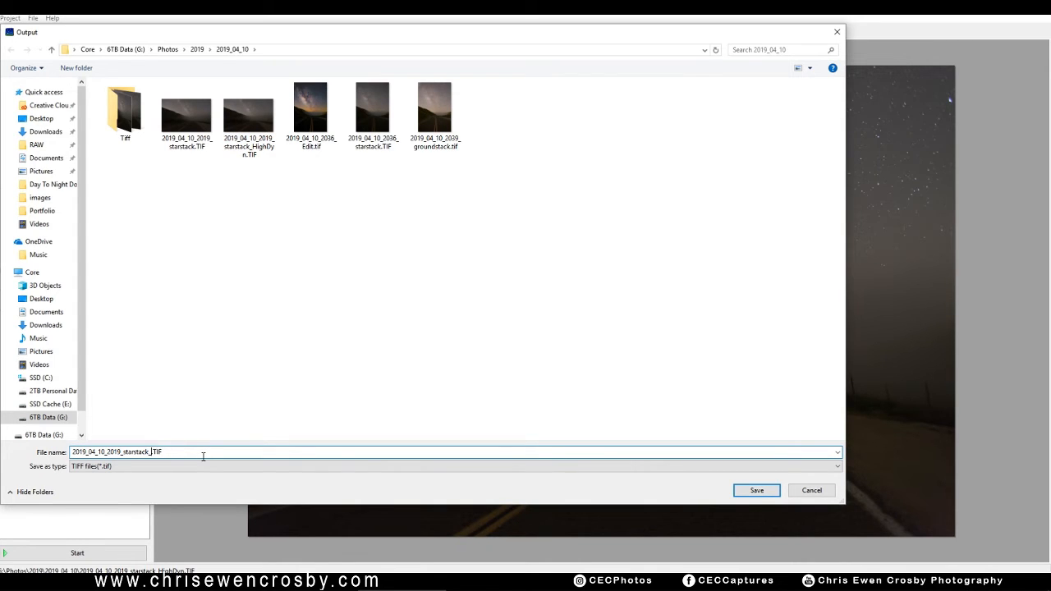
{"action": "type", "text": "AutoBright"}
{"action": "left_click", "coordinate": [743, 490]}
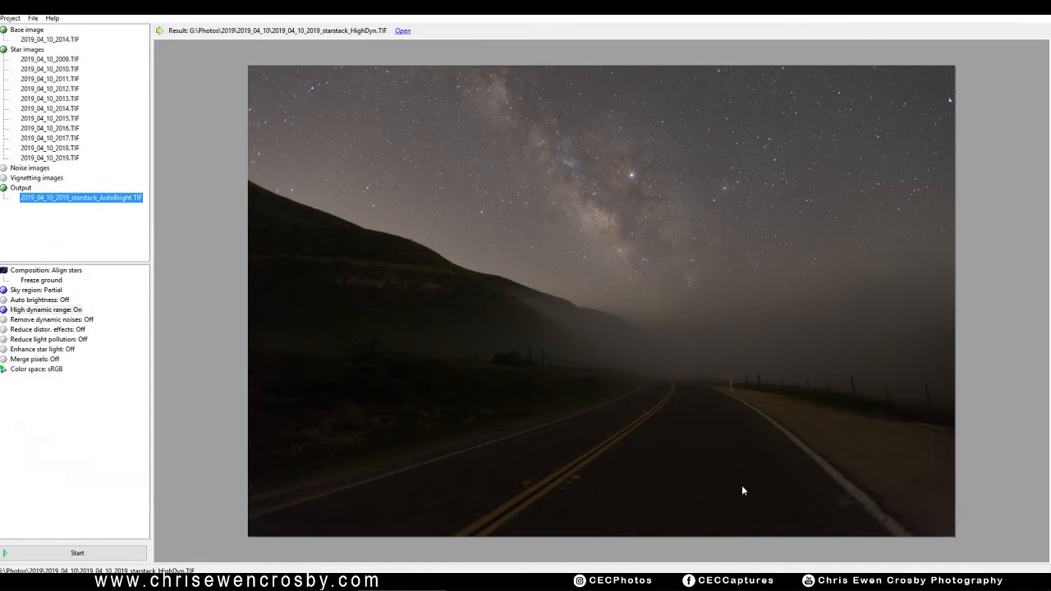
Step: Replace high dynamic range with auto brightness, and run the stacking through to closing the finished processing window
{"action": "left_click", "coordinate": [63, 310]}
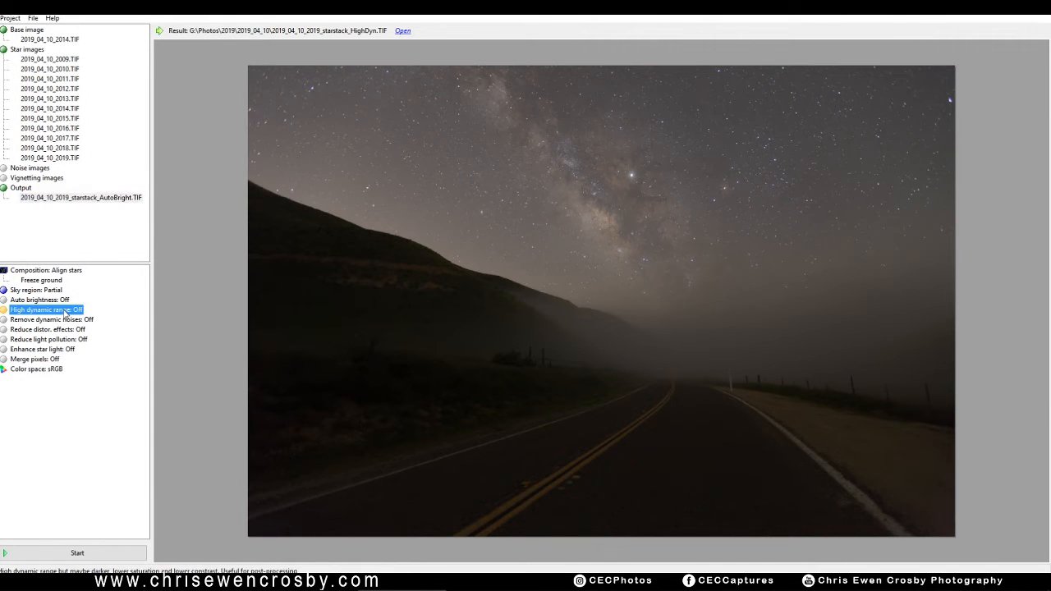
{"action": "left_click", "coordinate": [59, 302]}
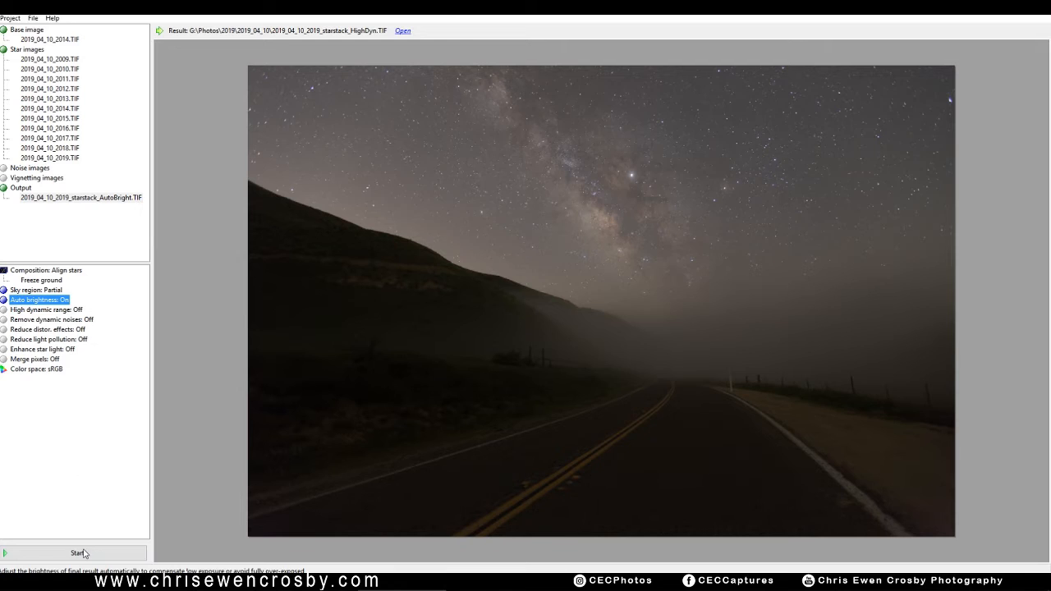
{"action": "left_click", "coordinate": [80, 553]}
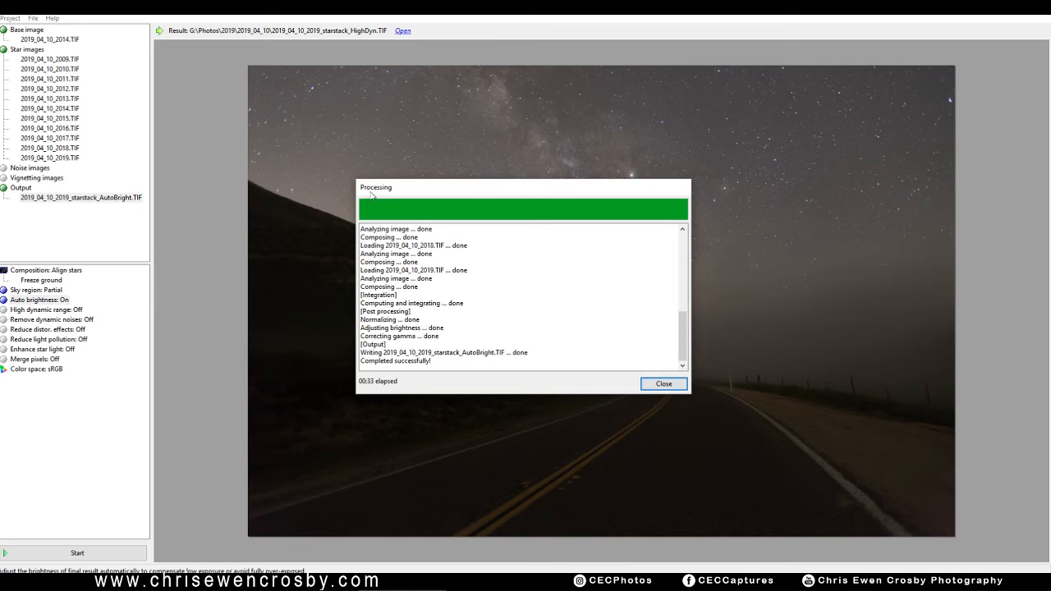
{"action": "left_click_drag", "start_coordinate": [618, 192], "coordinate": [182, 304]}
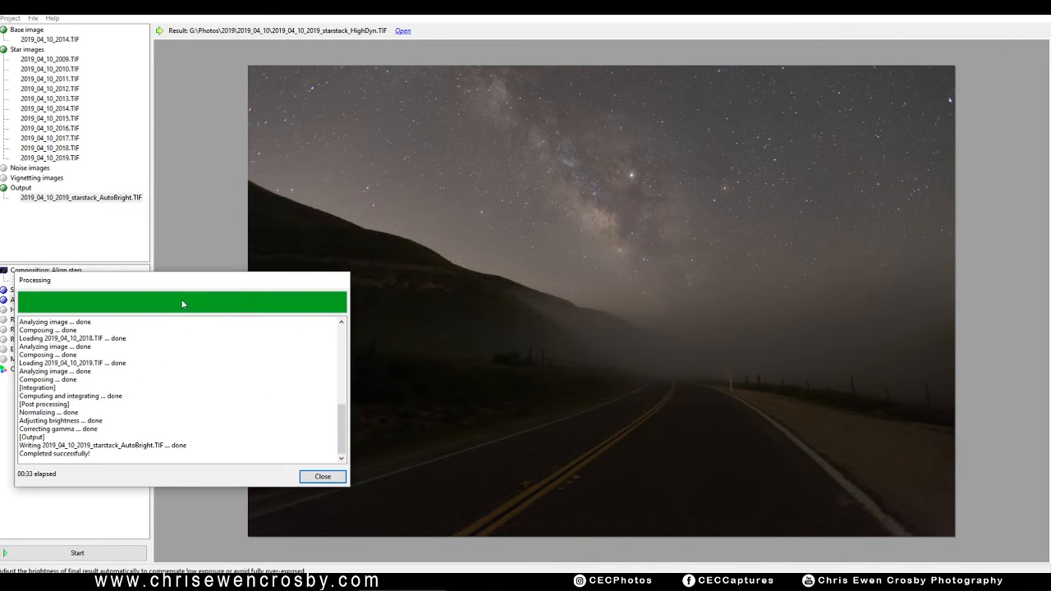
{"action": "left_click_drag", "start_coordinate": [275, 294], "coordinate": [172, 261]}
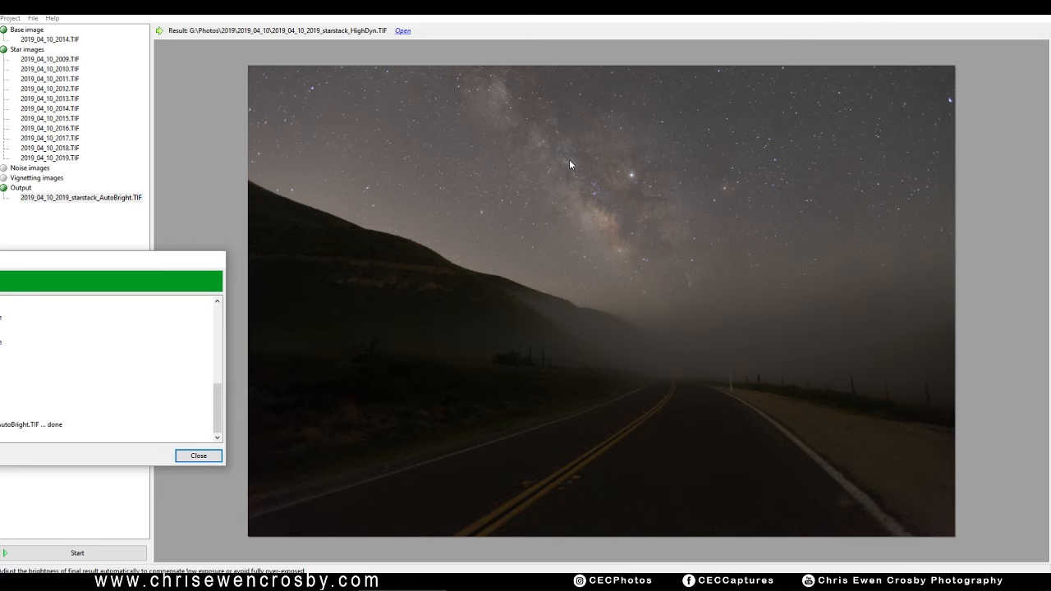
{"action": "left_click", "coordinate": [198, 457]}
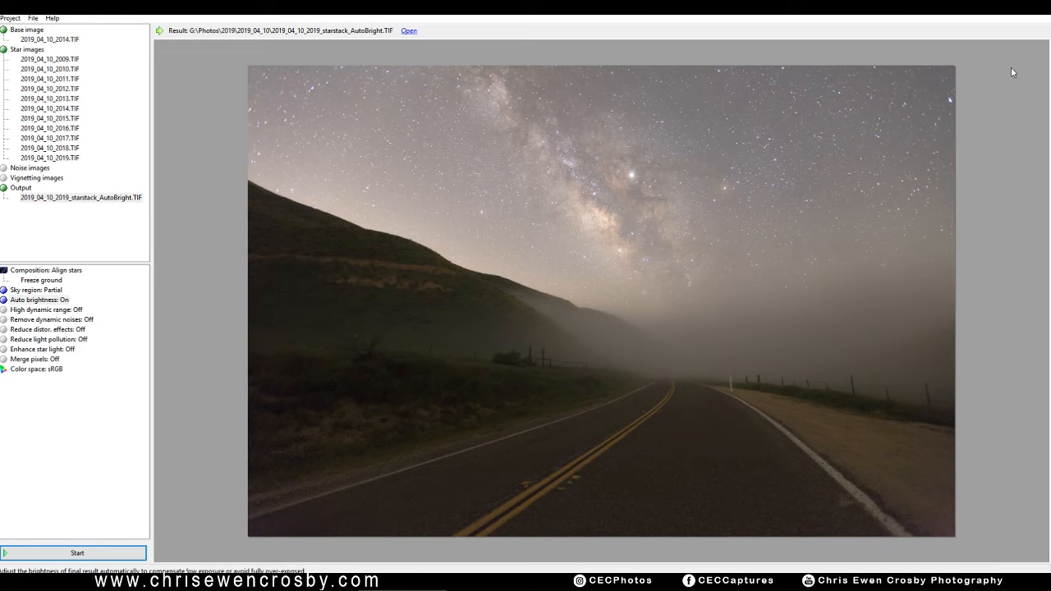
Step: Exit Sequator without saving the project and switch to the Library grid in Lightroom
{"action": "left_click", "coordinate": [1037, 7]}
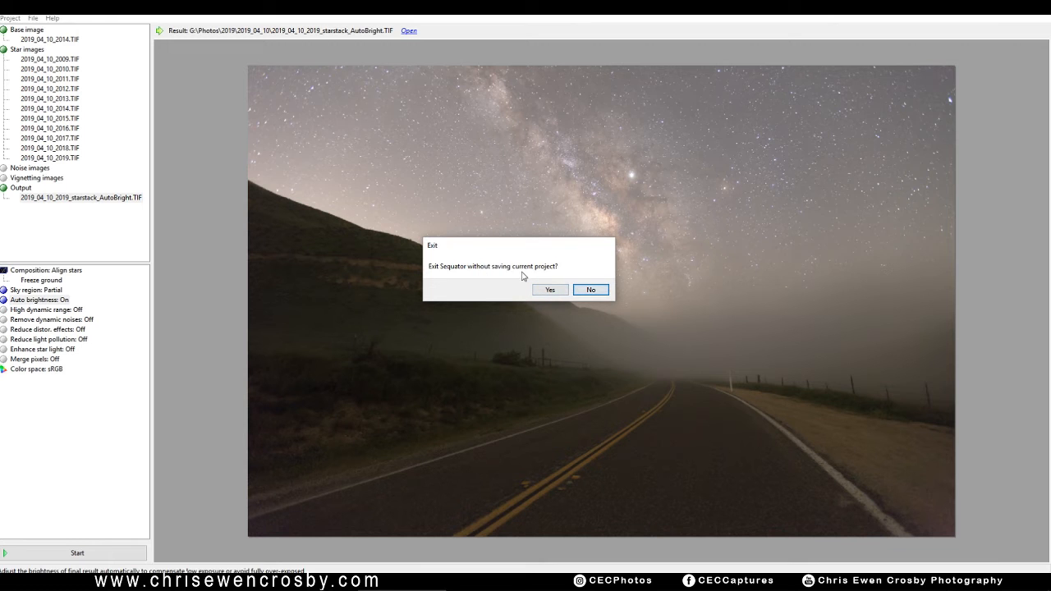
{"action": "left_click", "coordinate": [550, 290]}
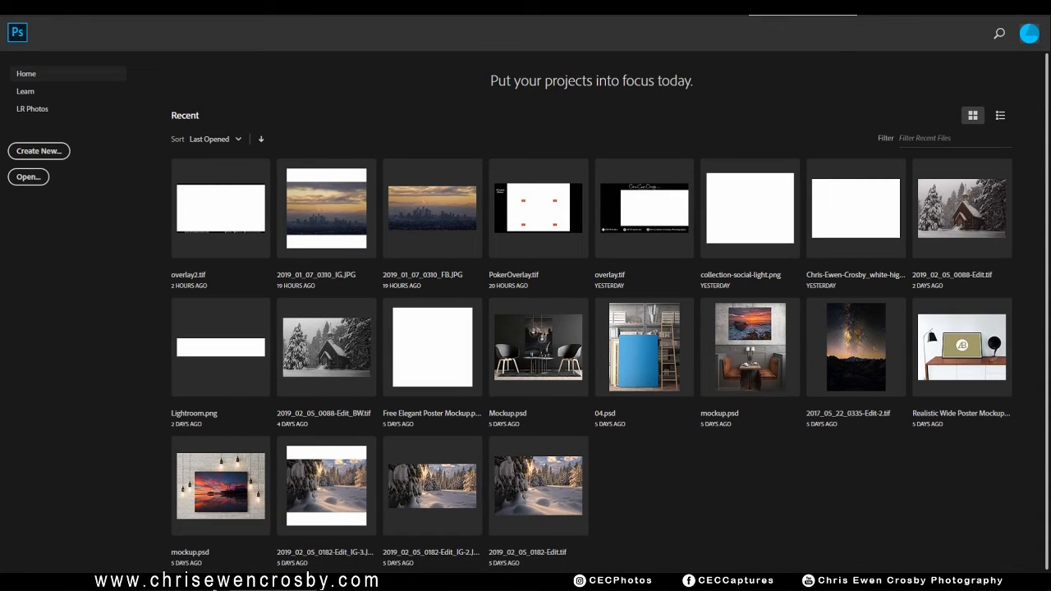
{"action": "left_click", "coordinate": [187, 582]}
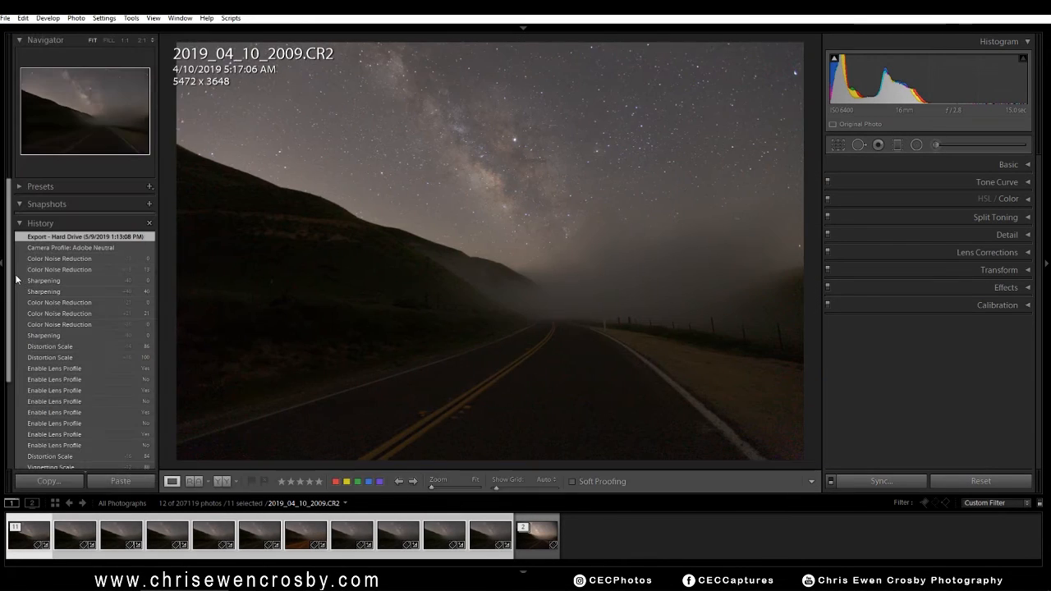
{"action": "key", "text": "g"}
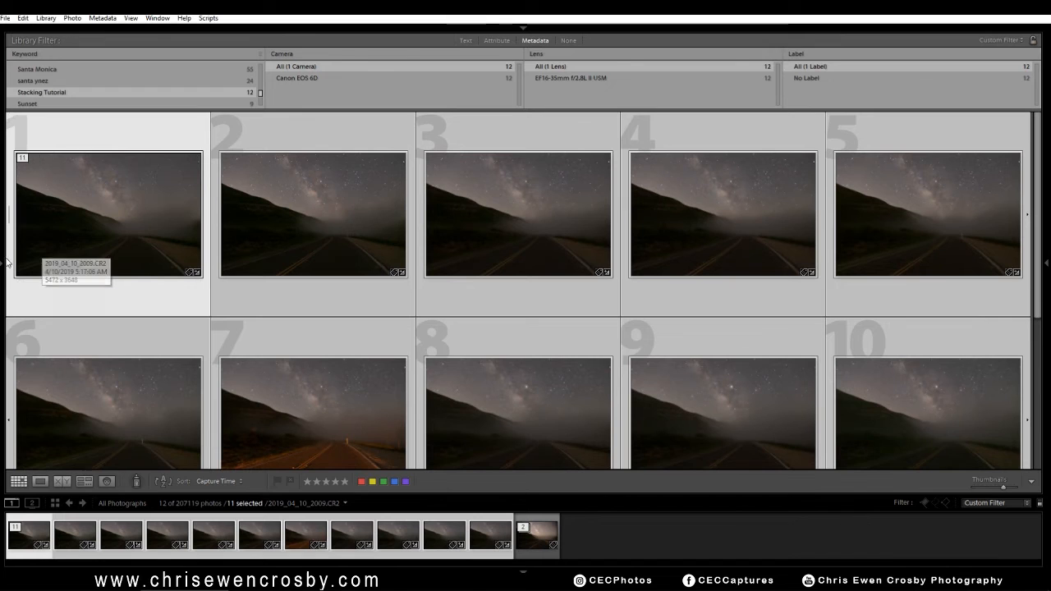
Step: Collapse the 2018 folder and open the 2019_04_10 folder inside Photos > 2019 on the 6TB Data (G:) drive
{"action": "mouse_move", "coordinate": [10, 282]}
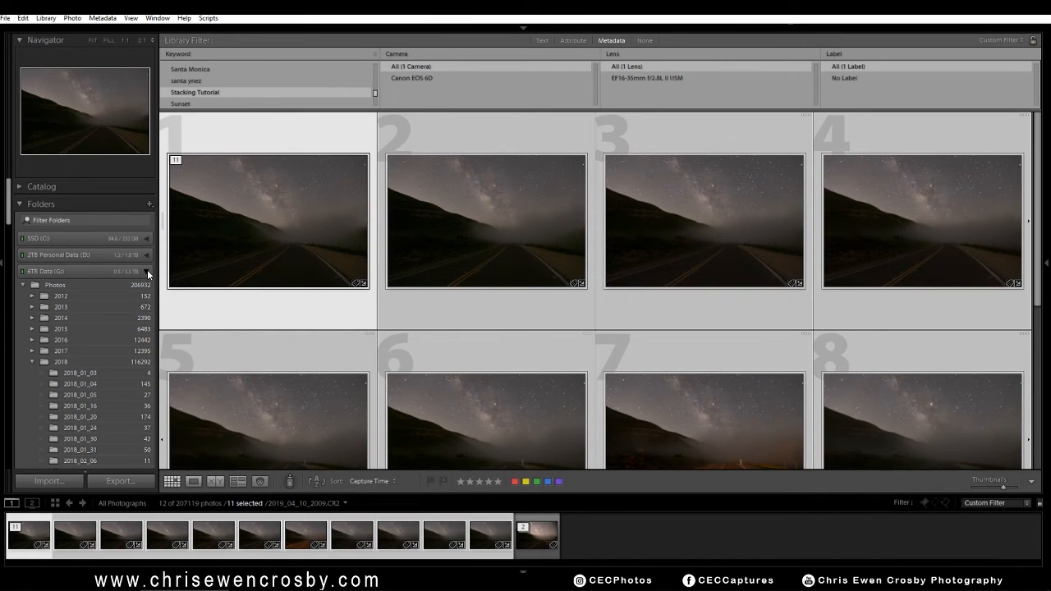
{"action": "scroll", "coordinate": [128, 366], "scroll_direction": "down", "scroll_amount": 5}
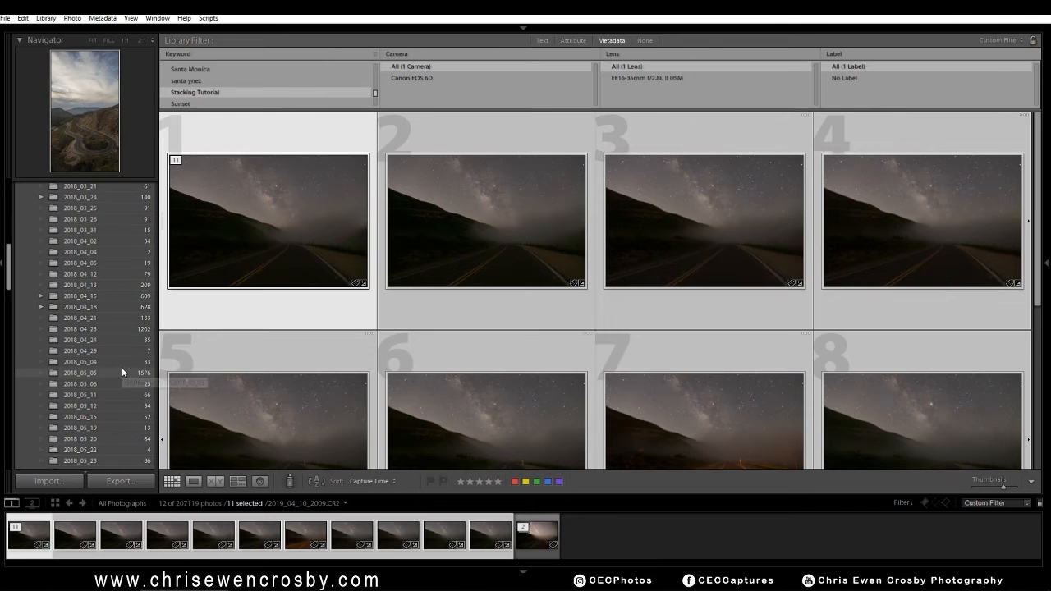
{"action": "scroll", "coordinate": [33, 278], "scroll_direction": "up", "scroll_amount": 2}
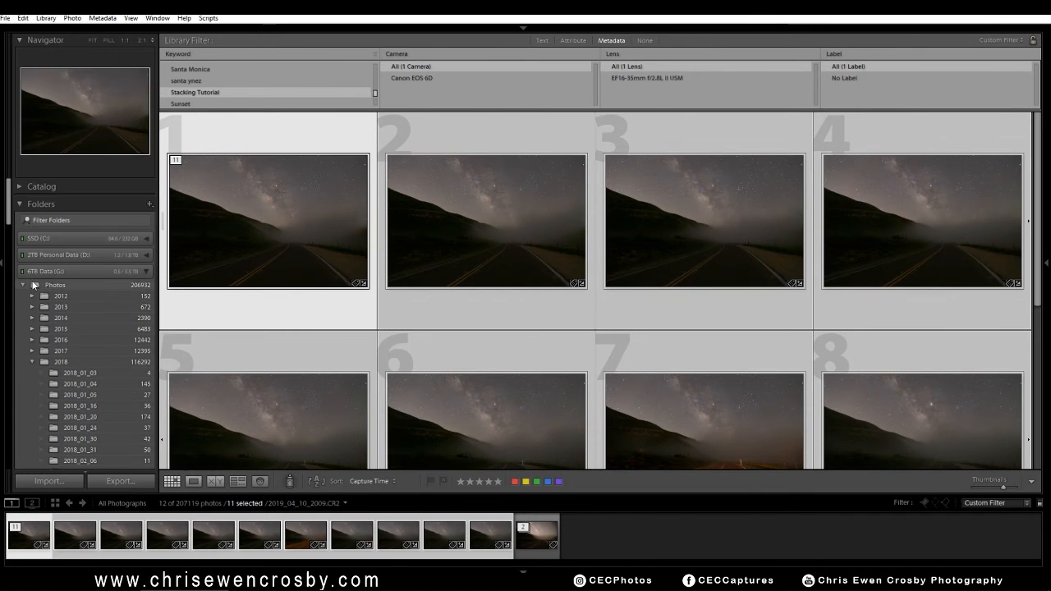
{"action": "left_click", "coordinate": [33, 284]}
{"action": "left_click", "coordinate": [31, 362]}
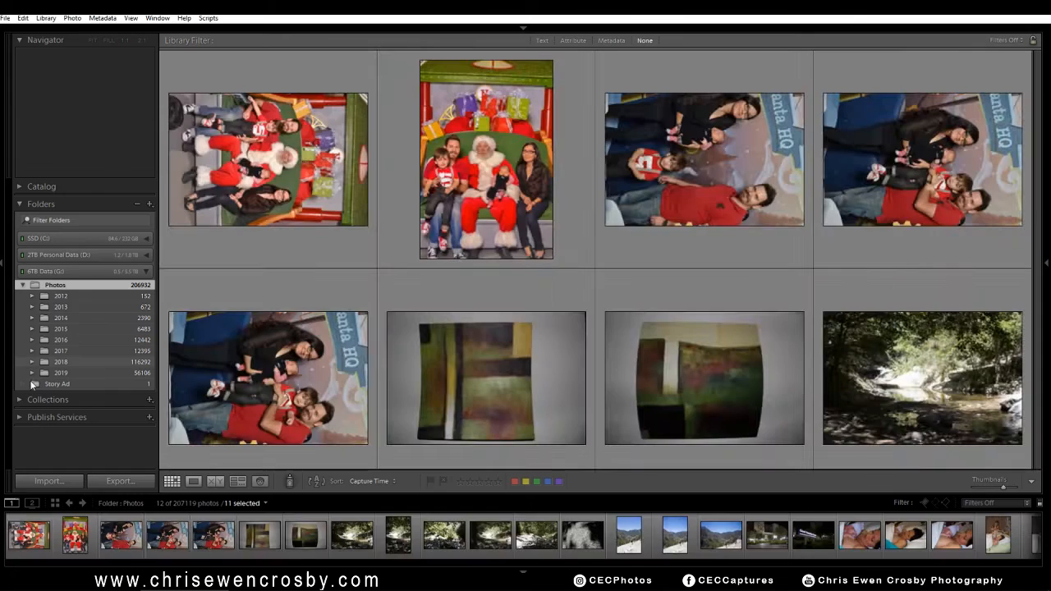
{"action": "left_click", "coordinate": [45, 373]}
{"action": "left_click", "coordinate": [33, 373]}
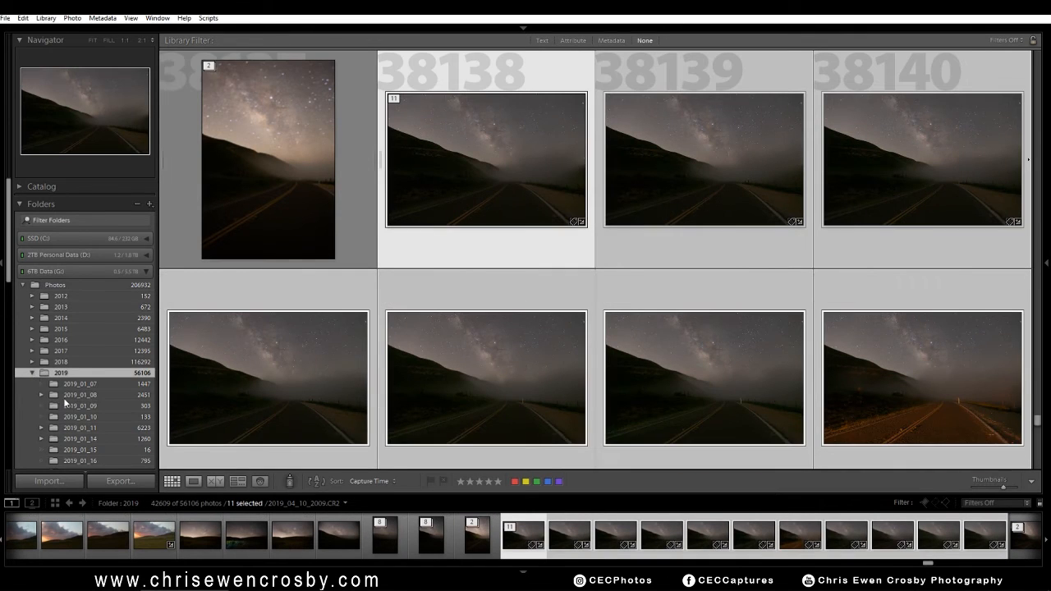
{"action": "scroll", "coordinate": [73, 408], "scroll_direction": "down", "scroll_amount": 10}
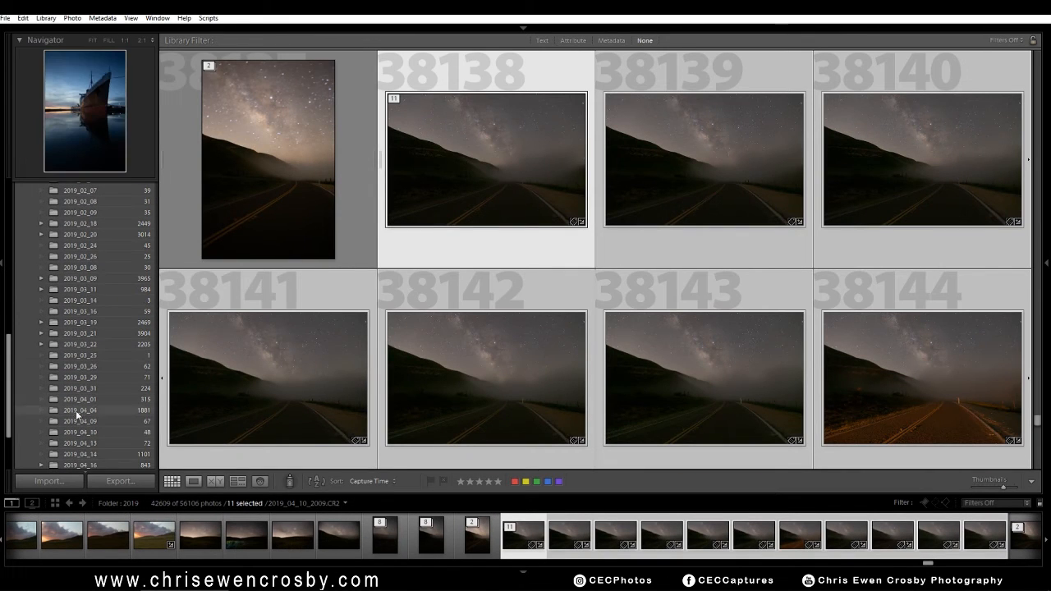
{"action": "left_click", "coordinate": [86, 433]}
Step: Synchronize the 2019_04_10 folder, importing new photos with the import dialog shown first
{"action": "right_click", "coordinate": [86, 435]}
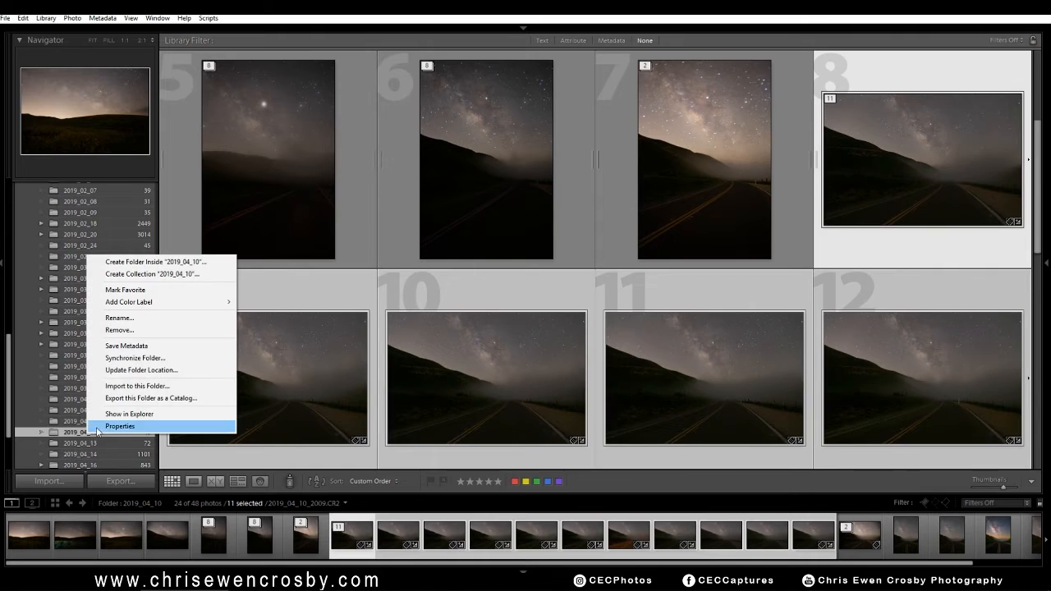
{"action": "left_click", "coordinate": [177, 355]}
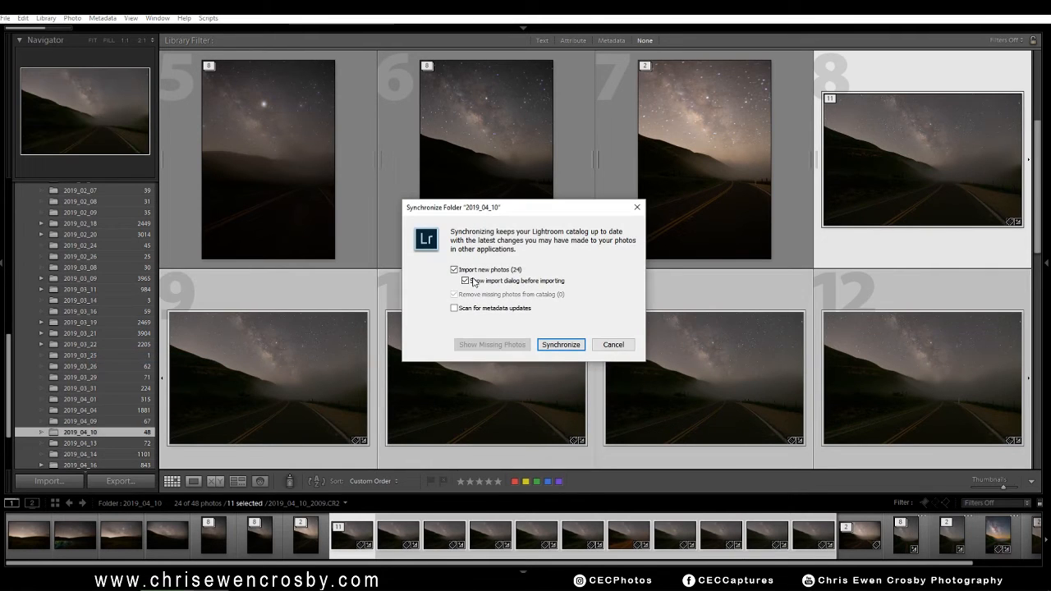
{"action": "left_click", "coordinate": [550, 345]}
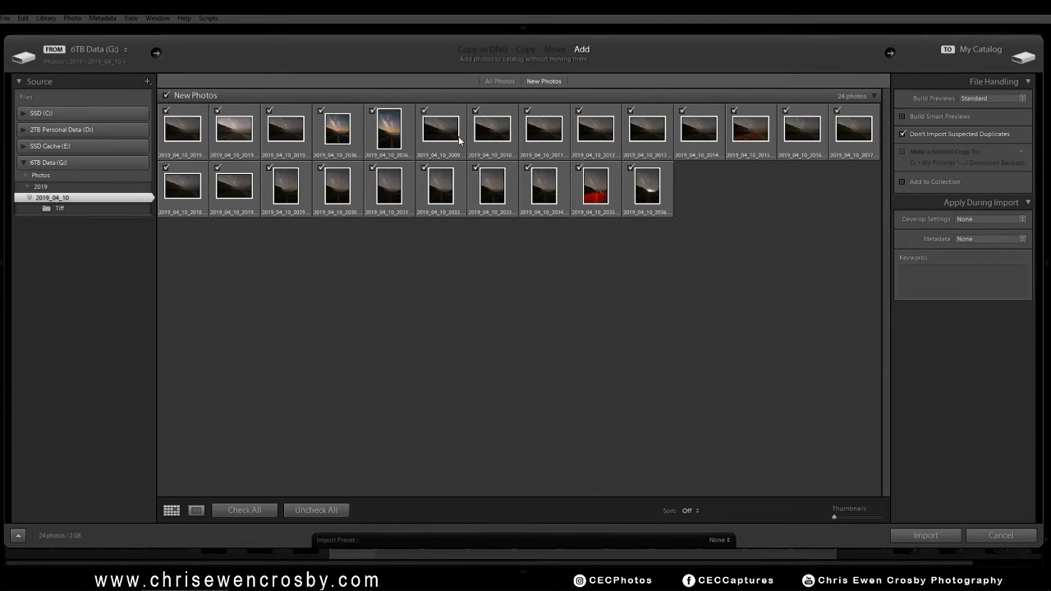
Step: Import only the three 2019_04_10_2019_starstack TIFFs: the normal, AutoBright and HighDyn versions
{"action": "left_click_drag", "start_coordinate": [834, 516], "coordinate": [850, 522]}
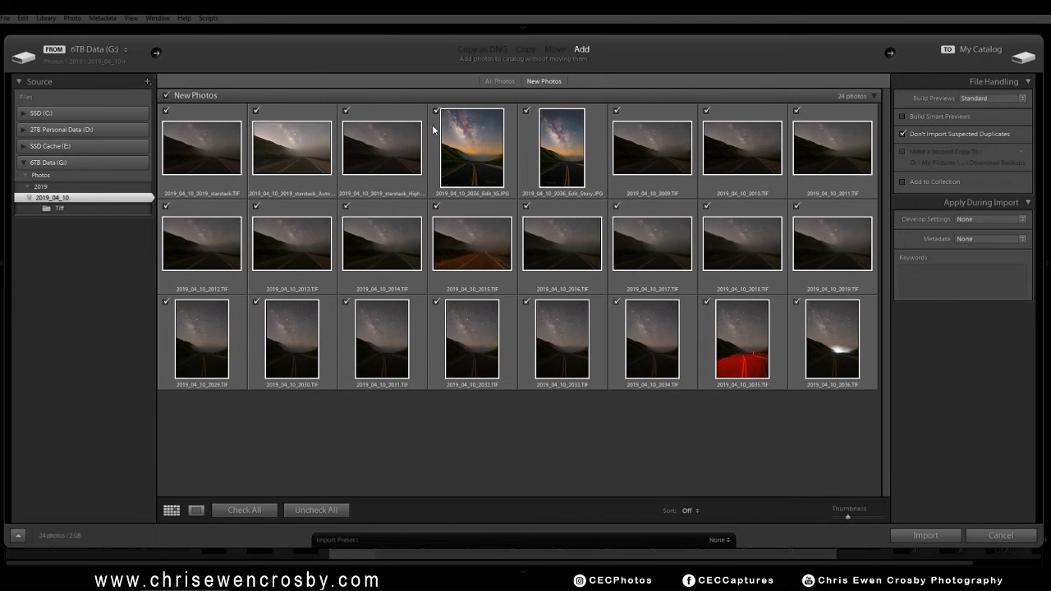
{"action": "left_click", "coordinate": [320, 510]}
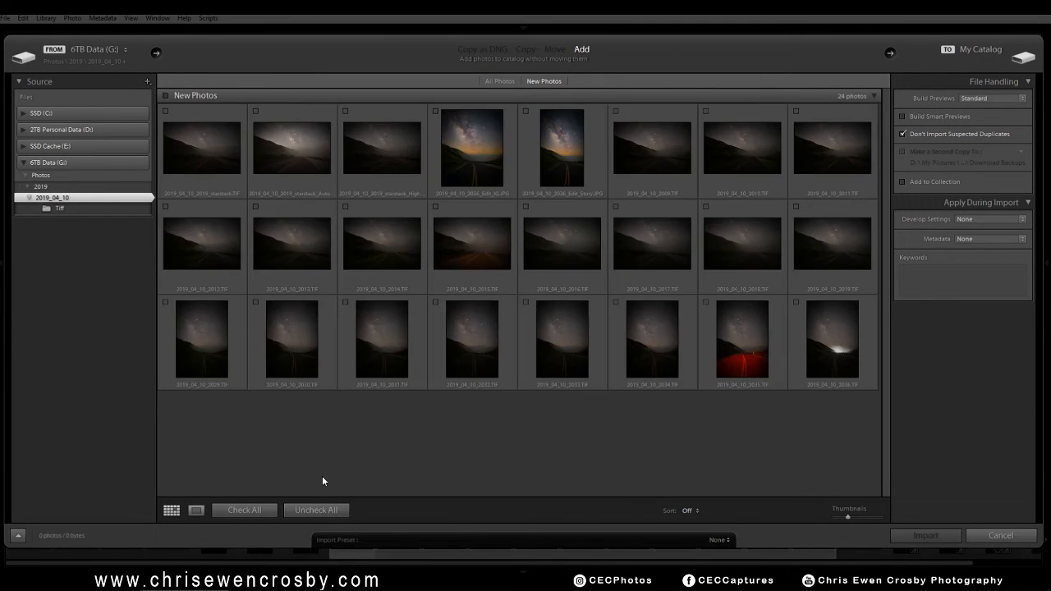
{"action": "left_click", "coordinate": [166, 111]}
{"action": "left_click", "coordinate": [256, 111]}
{"action": "left_click", "coordinate": [346, 110]}
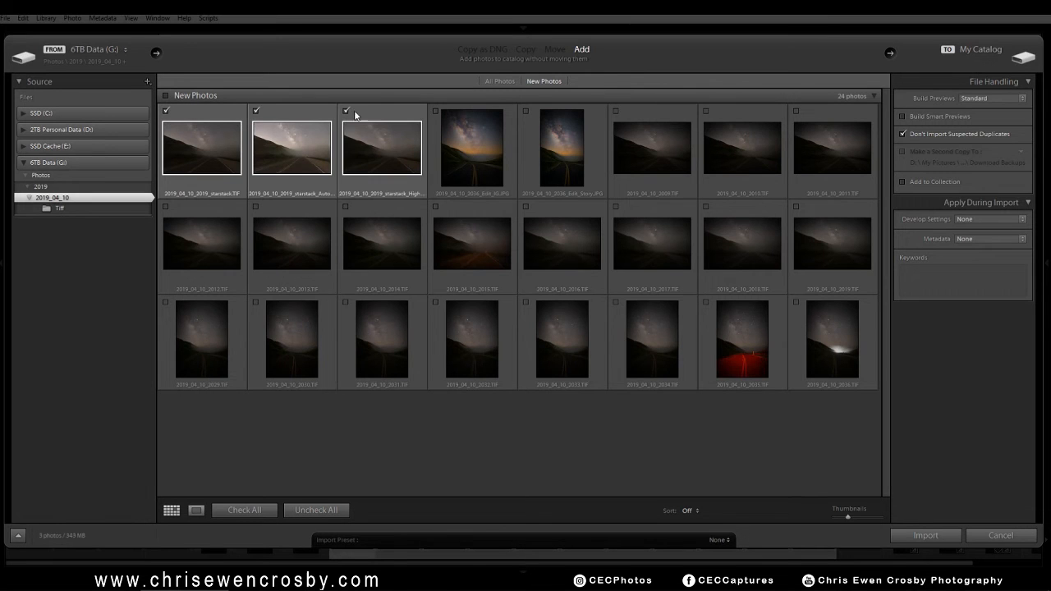
{"action": "left_click", "coordinate": [925, 536]}
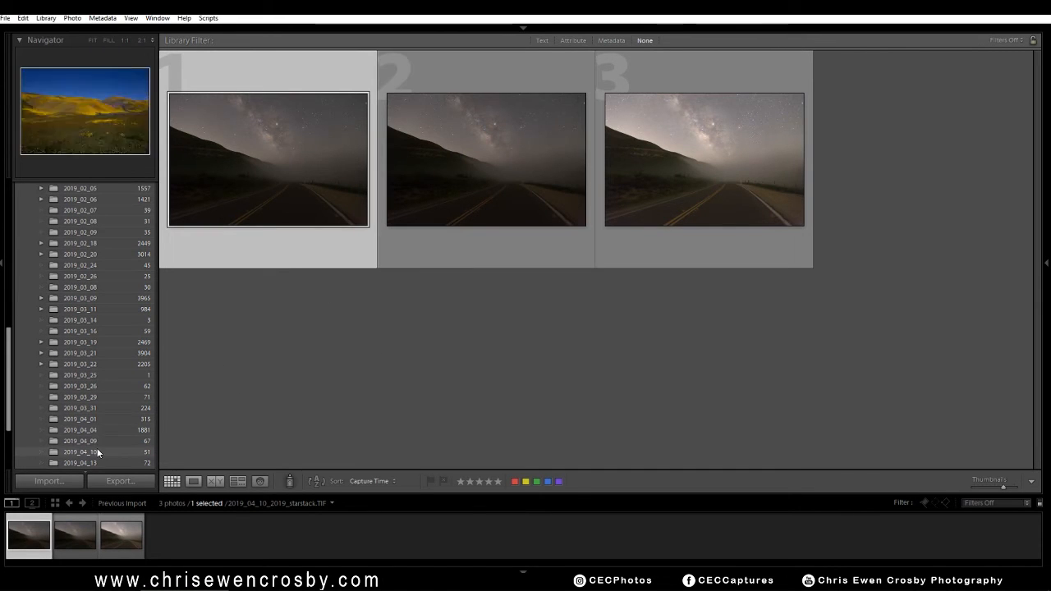
Step: Add the keyword "Stacking Tutorial" to all three imported star stack images
{"action": "left_click", "coordinate": [1046, 261]}
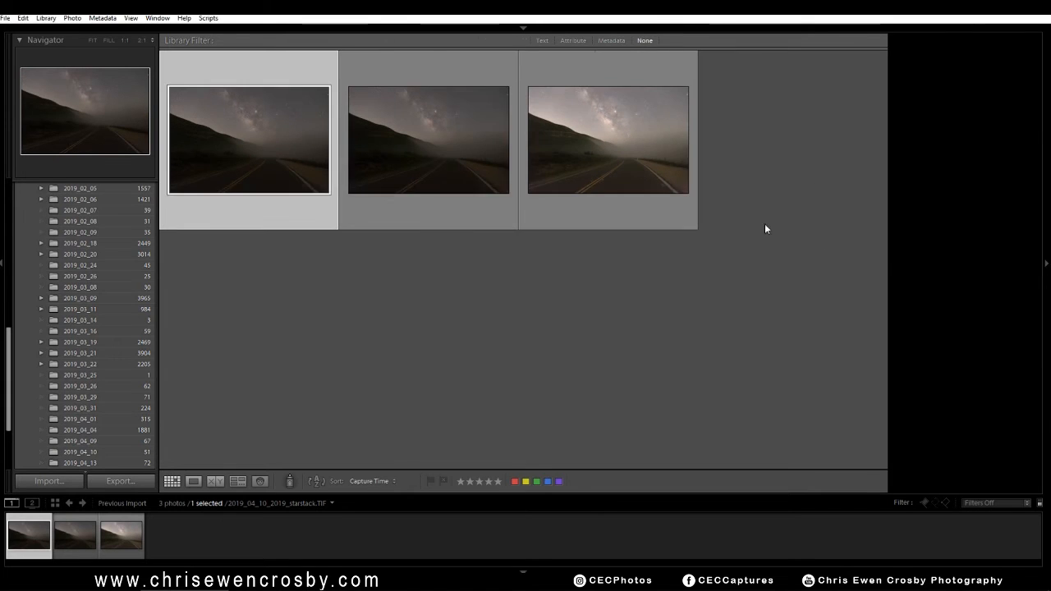
{"action": "key", "text": "ctrl+a"}
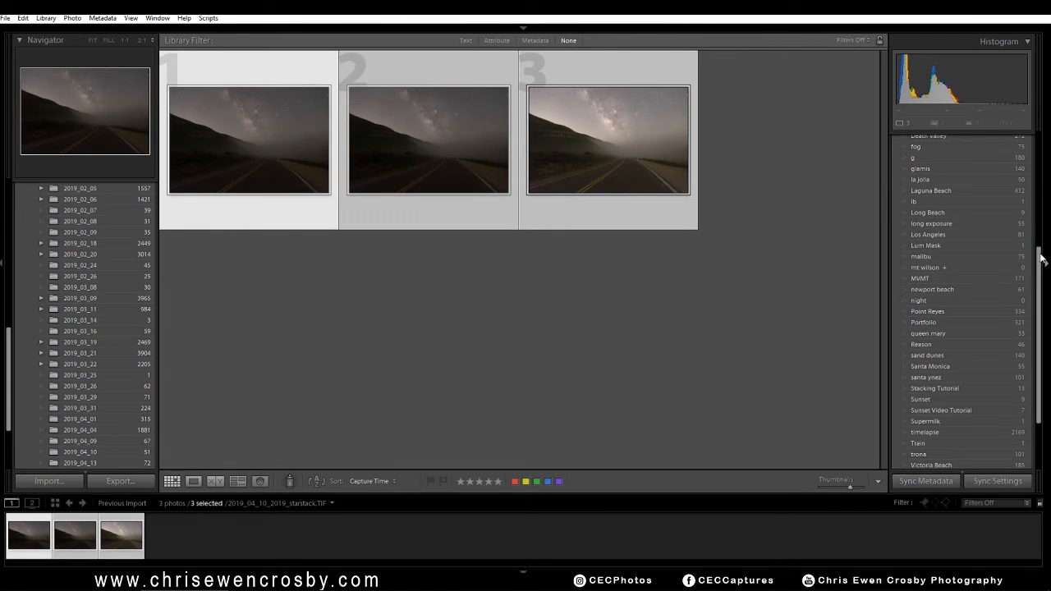
{"action": "left_click_drag", "start_coordinate": [1040, 258], "coordinate": [1036, 118]}
{"action": "left_click", "coordinate": [1028, 161]}
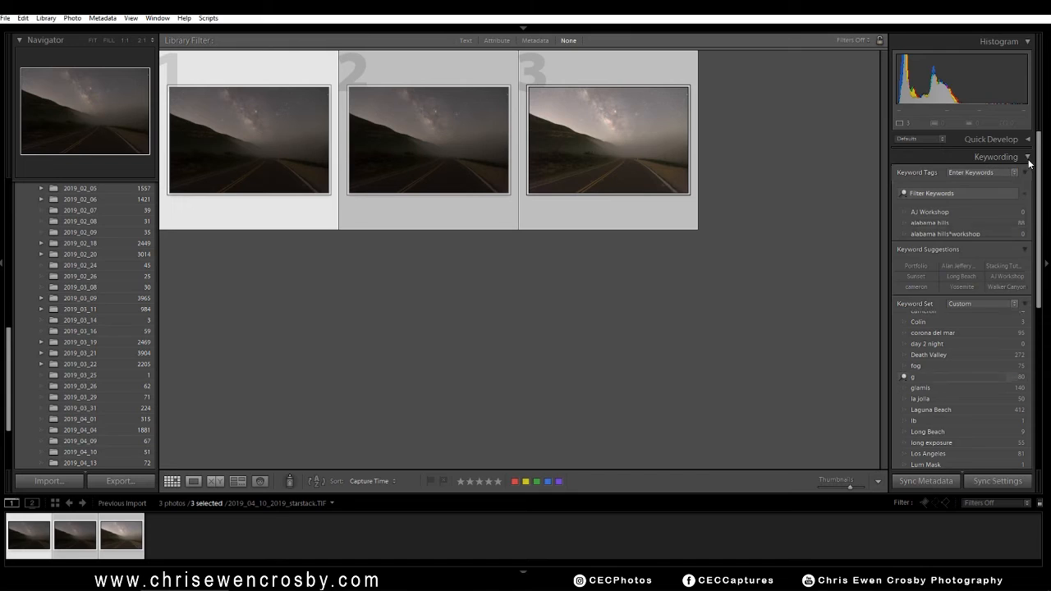
{"action": "type", "text": "sta"}
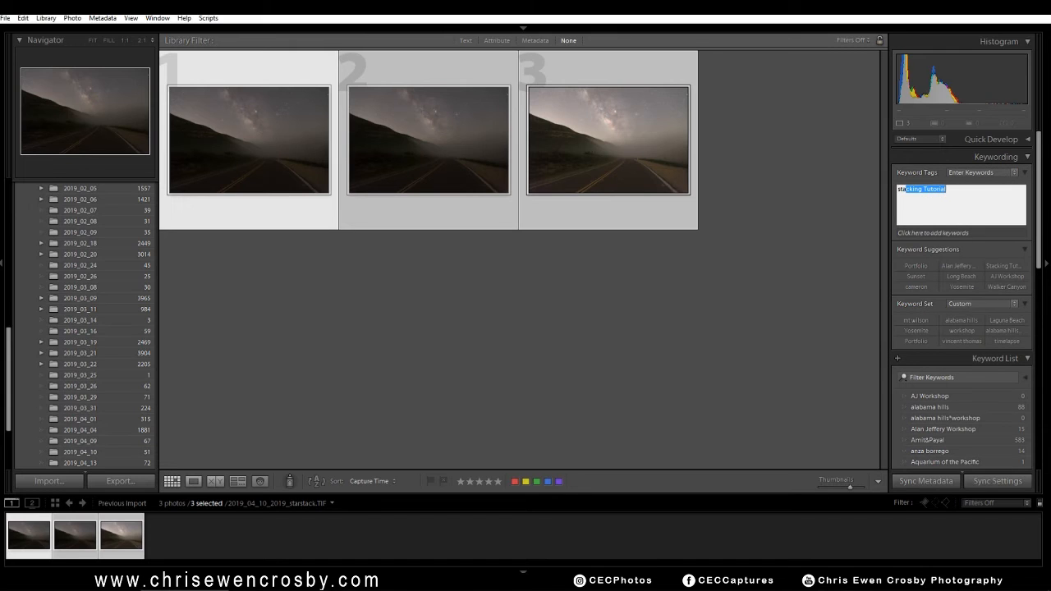
{"action": "type", "text": "+cking Tutorial"}
{"action": "key", "text": "Return"}
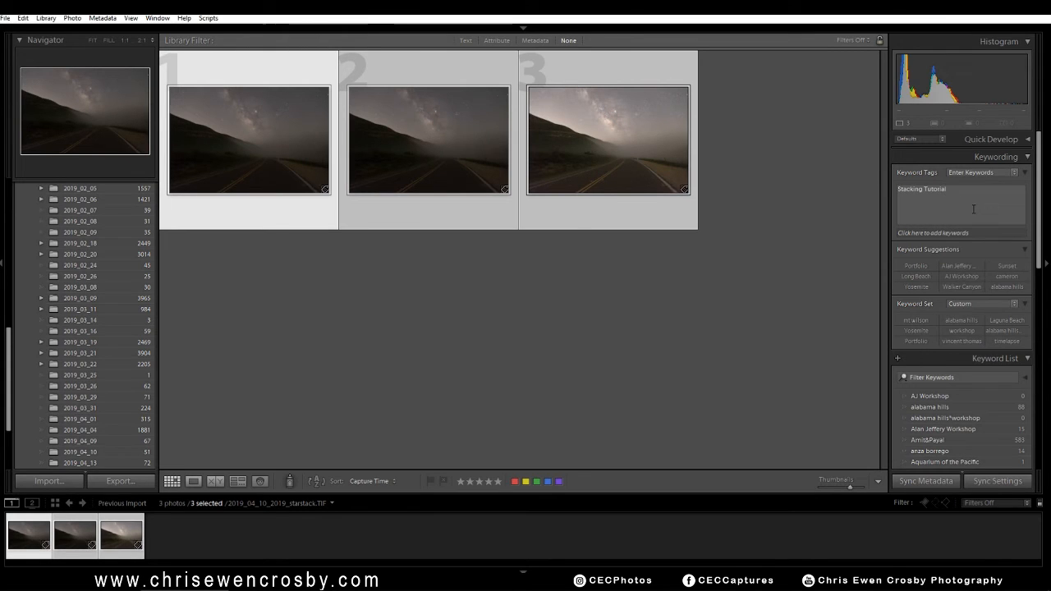
Step: Collapse the Keywording section and filter the whole library to photos carrying the Stacking Tutorial keyword
{"action": "left_click", "coordinate": [1028, 159]}
{"action": "left_click", "coordinate": [1028, 157]}
{"action": "left_click", "coordinate": [1029, 157]}
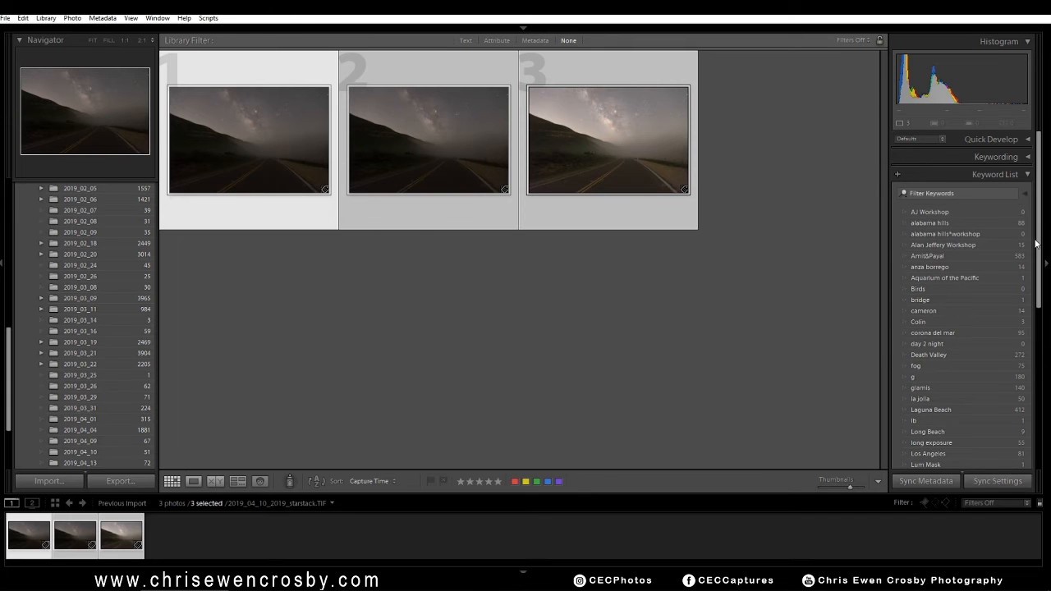
{"action": "scroll", "coordinate": [1039, 245], "scroll_direction": "down", "scroll_amount": 6}
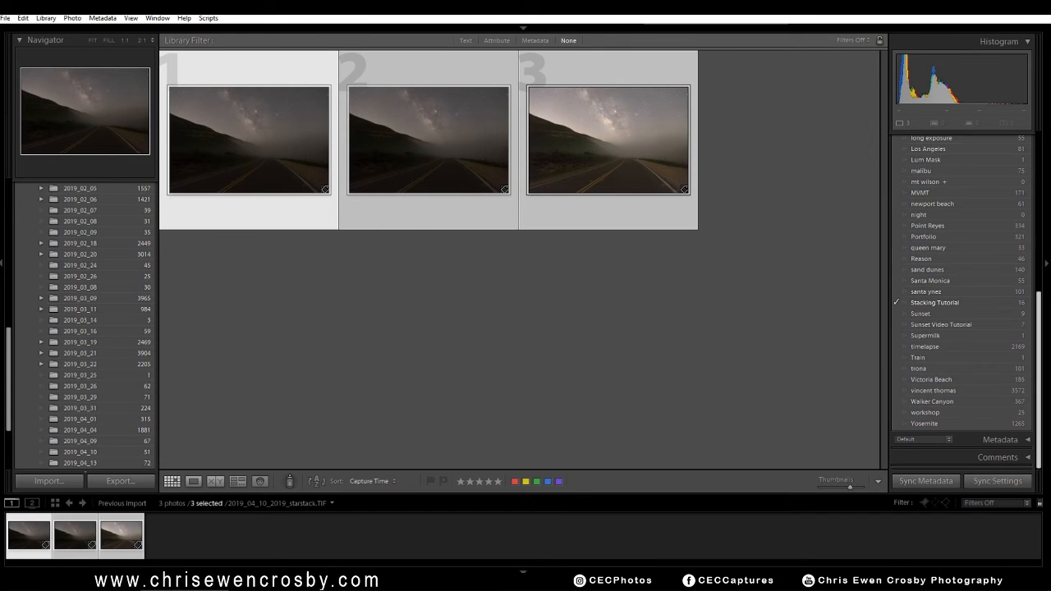
{"action": "left_click", "coordinate": [1026, 303]}
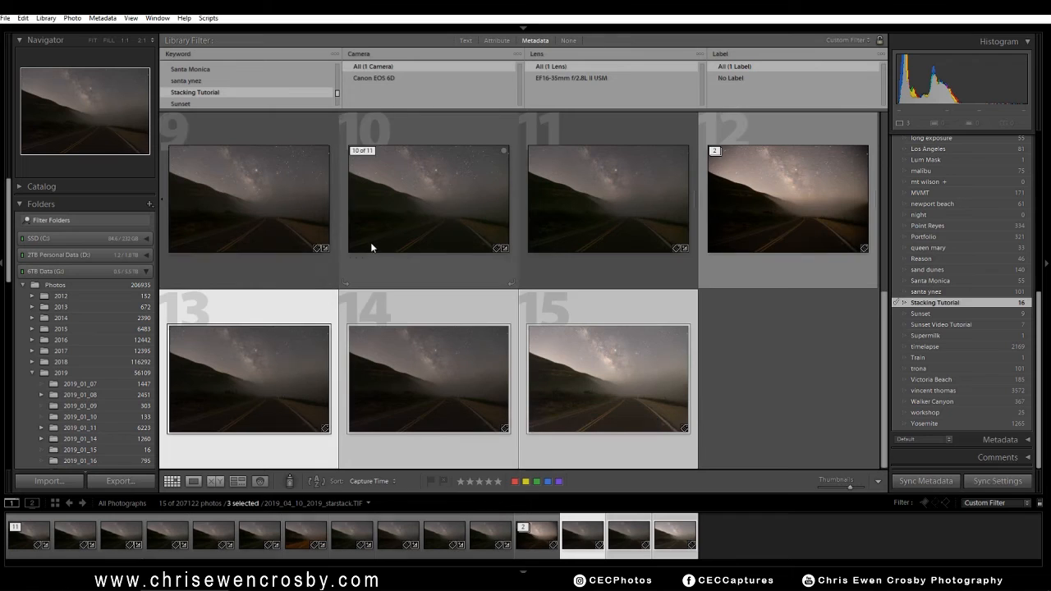
Step: Hide both side panels and shrink the thumbnails so six photos fit in each grid row
{"action": "left_click", "coordinate": [3, 265]}
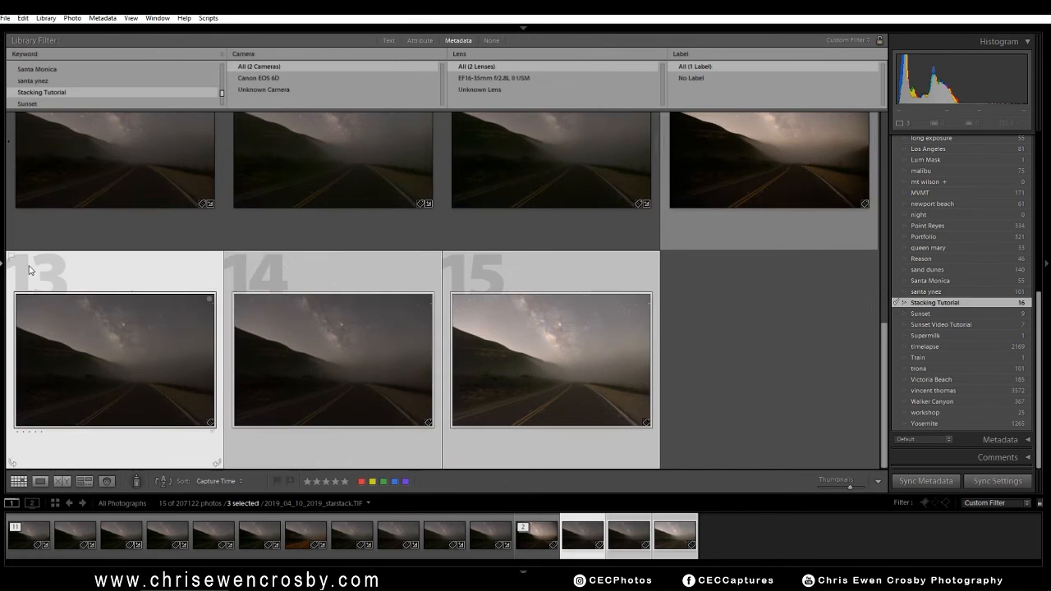
{"action": "left_click", "coordinate": [1047, 267]}
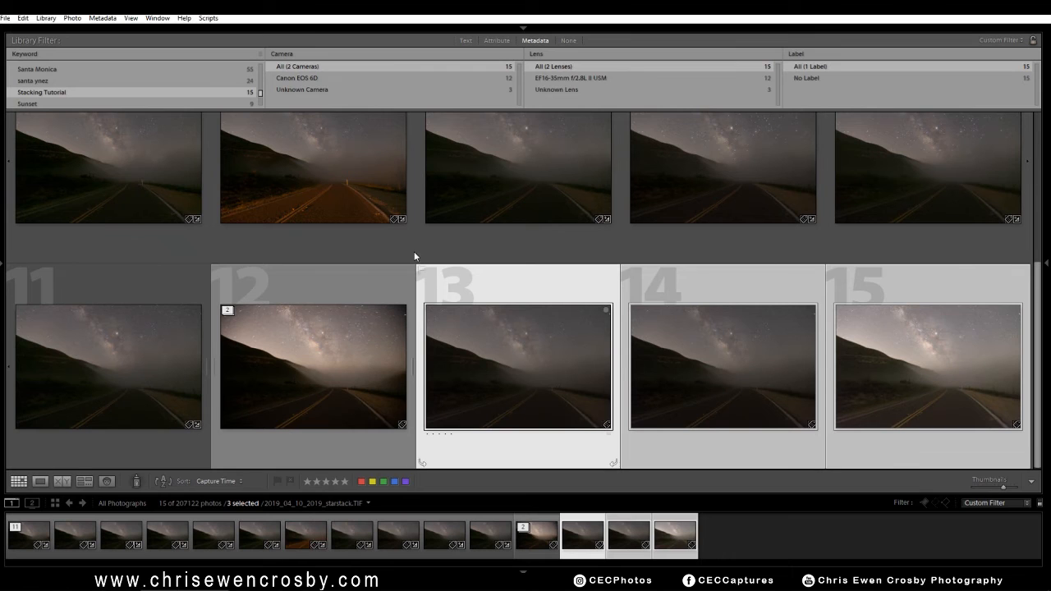
{"action": "scroll", "coordinate": [333, 295], "scroll_direction": "up", "scroll_amount": 2}
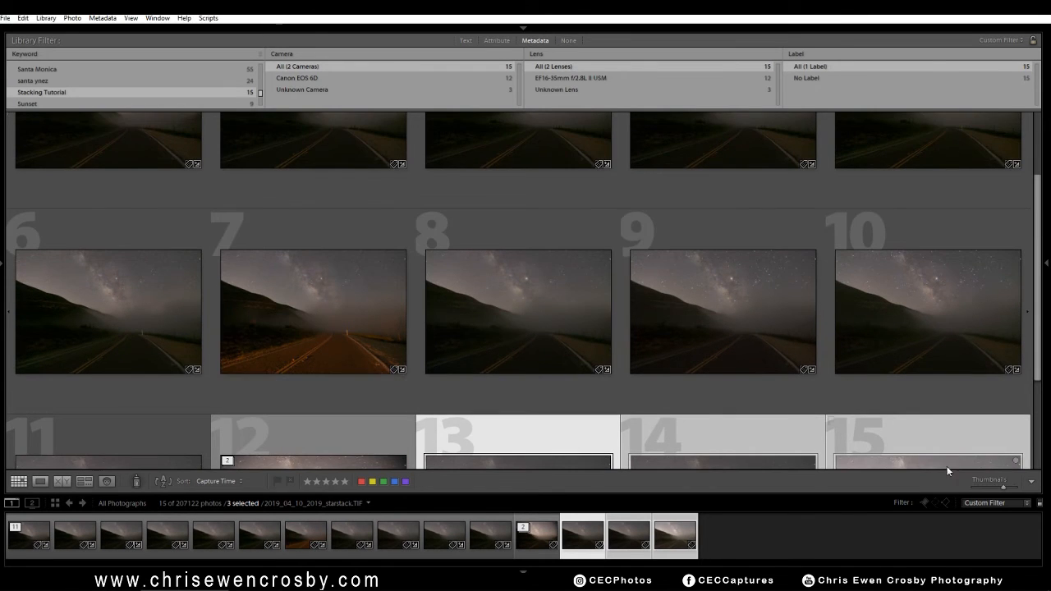
{"action": "left_click_drag", "start_coordinate": [1002, 486], "coordinate": [994, 485]}
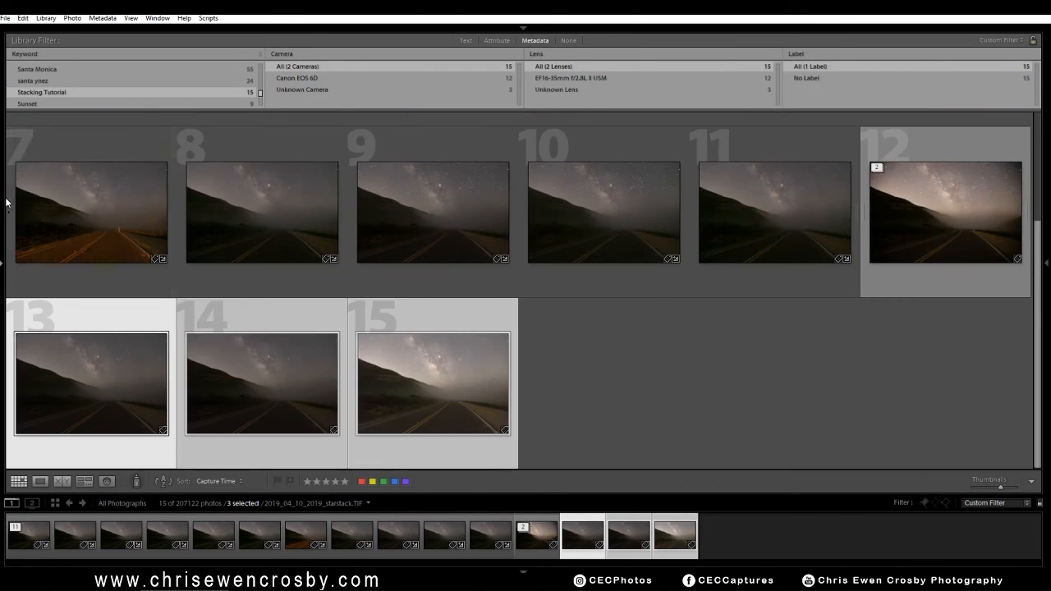
{"action": "scroll", "coordinate": [139, 169], "scroll_direction": "up", "scroll_amount": 2}
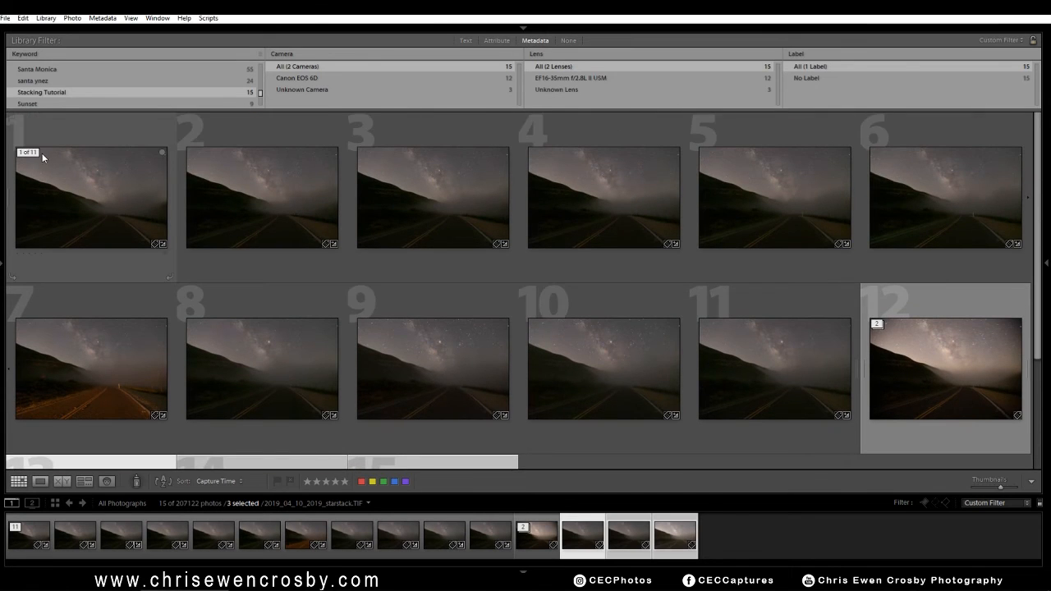
Step: Collapse the stack of 11 source frames and add the three star stack TIFFs to the two-photo stack
{"action": "left_click", "coordinate": [27, 152]}
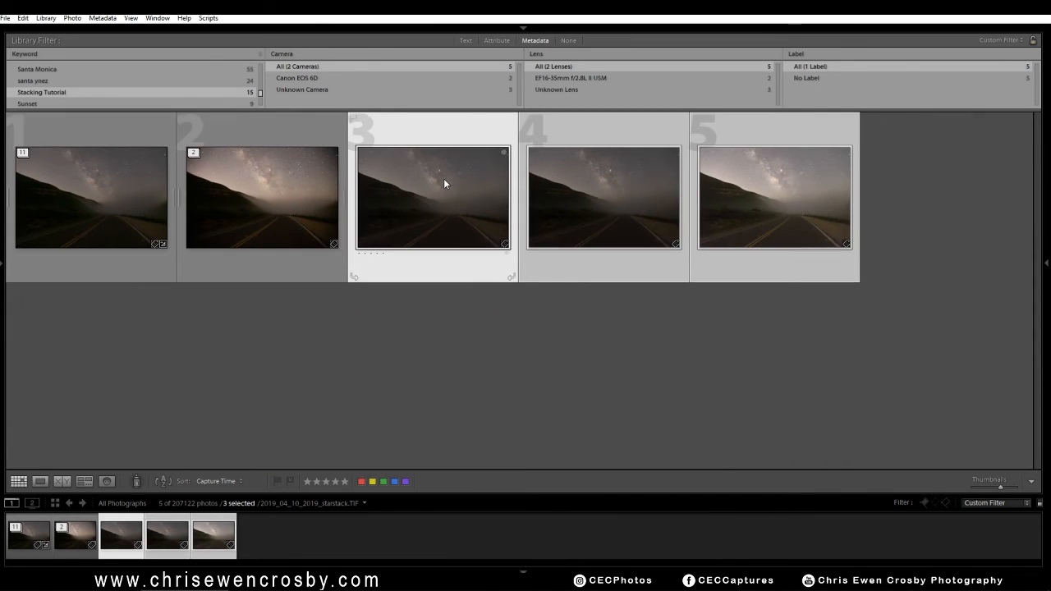
{"action": "left_click_drag", "start_coordinate": [649, 207], "coordinate": [180, 208]}
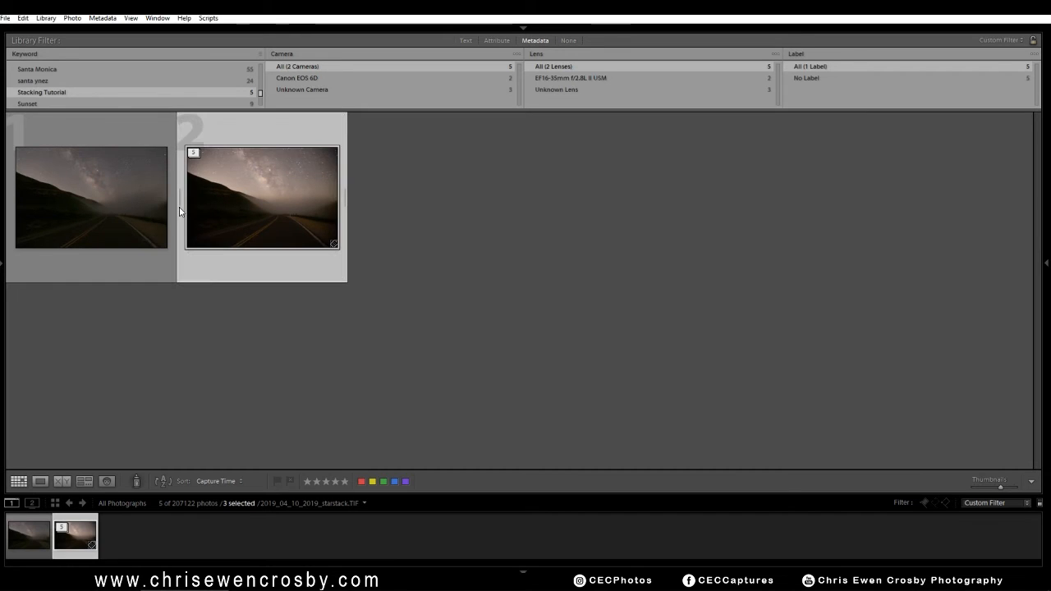
Step: Expand the five-photo stack and remove its first two brighter photos, leaving the three star stack TIFFs grouped
{"action": "left_click", "coordinate": [193, 154]}
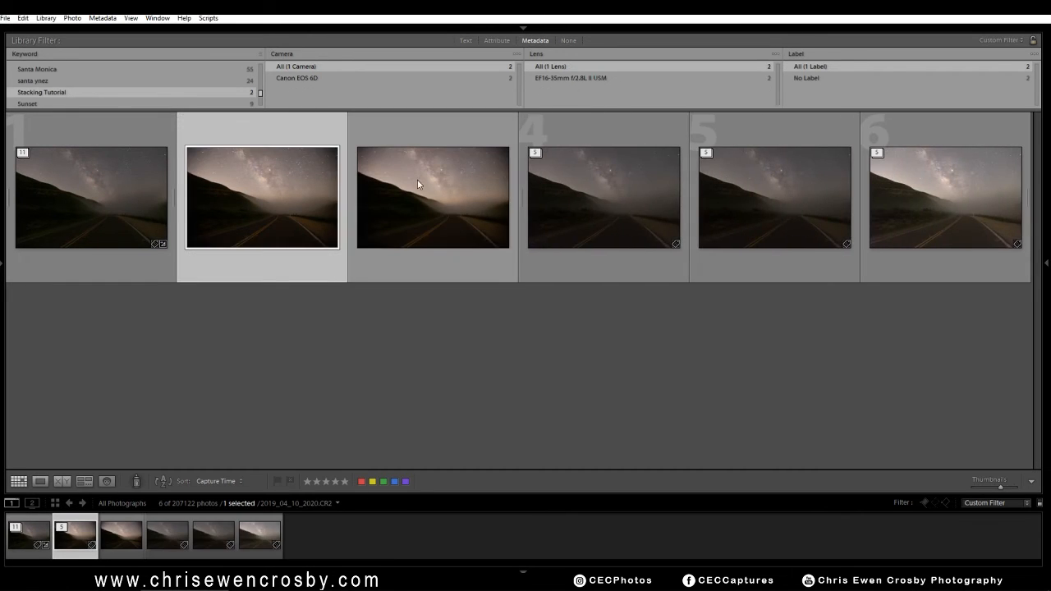
{"action": "left_click", "coordinate": [421, 211], "text": "ctrl"}
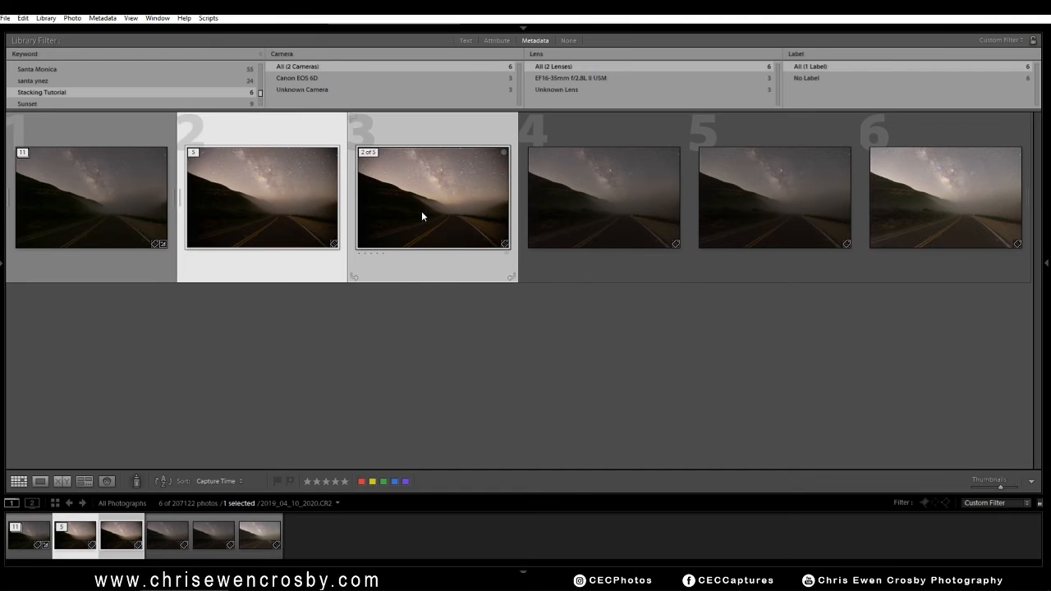
{"action": "right_click", "coordinate": [422, 211]}
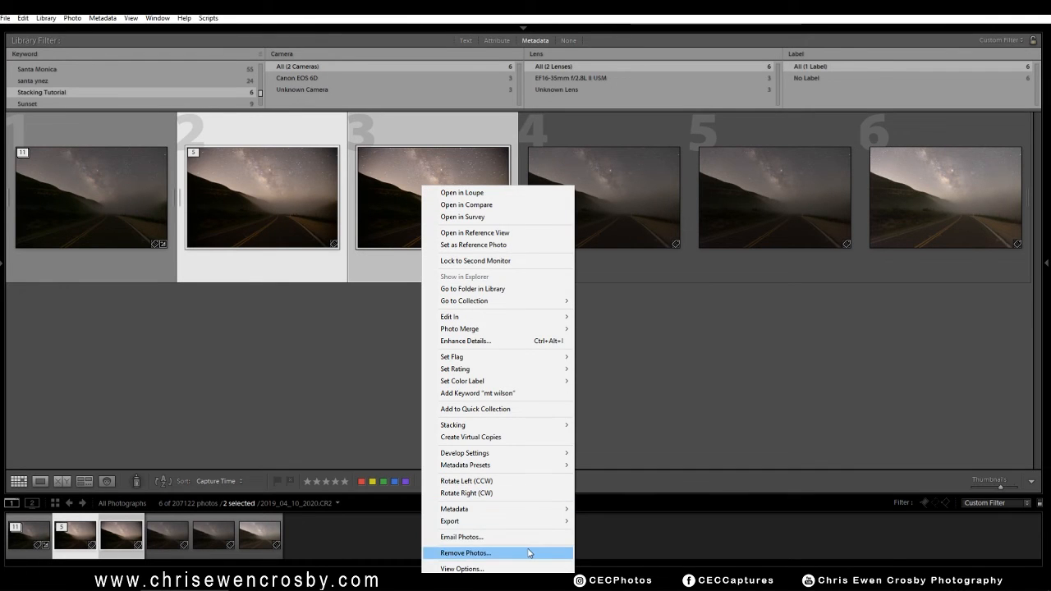
{"action": "mouse_move", "coordinate": [532, 425]}
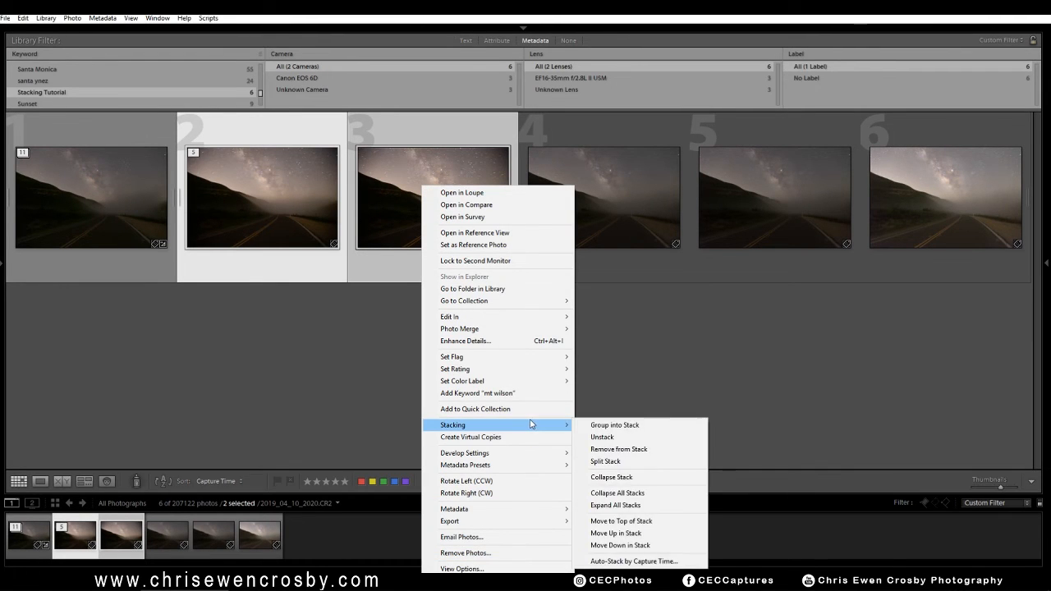
{"action": "left_click", "coordinate": [660, 450]}
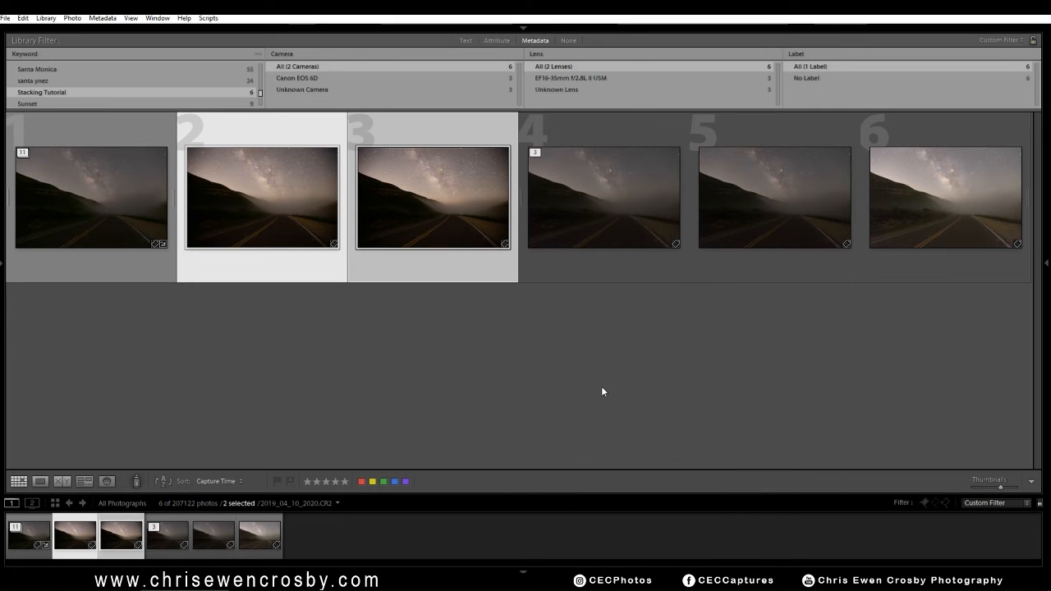
Step: Try collapsing the three star stack TIFFs and merging them into the 11-frame stack, and undo it
{"action": "left_click", "coordinate": [542, 152]}
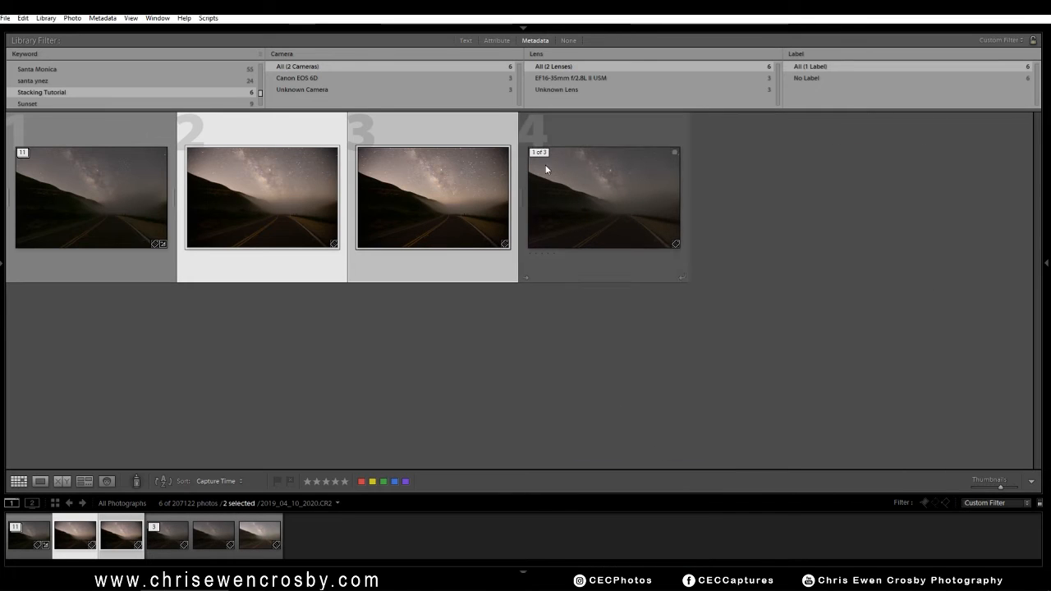
{"action": "left_click_drag", "start_coordinate": [578, 195], "coordinate": [172, 204]}
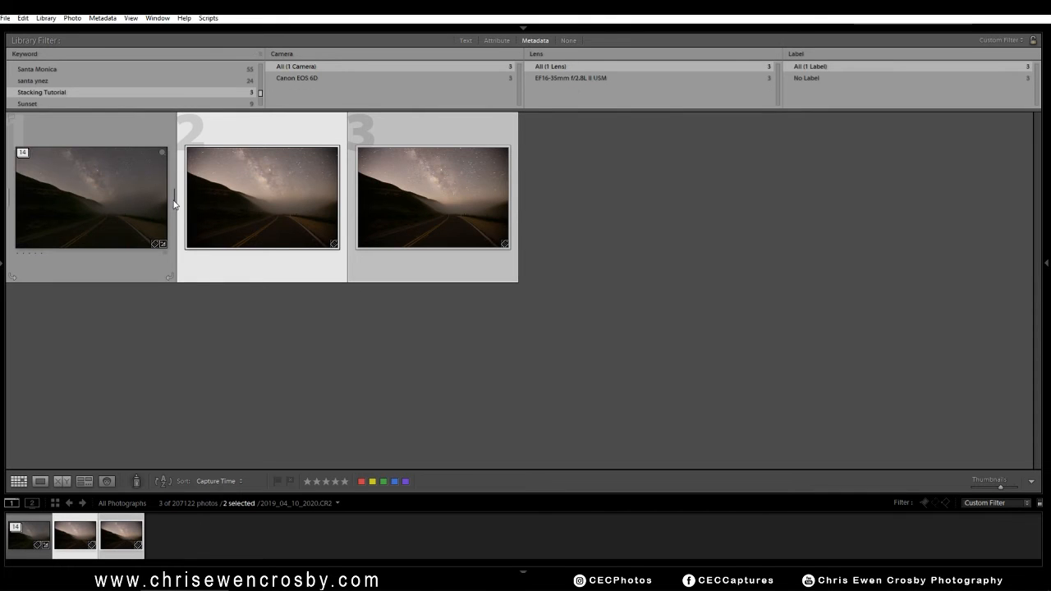
{"action": "key", "text": "ctrl+z"}
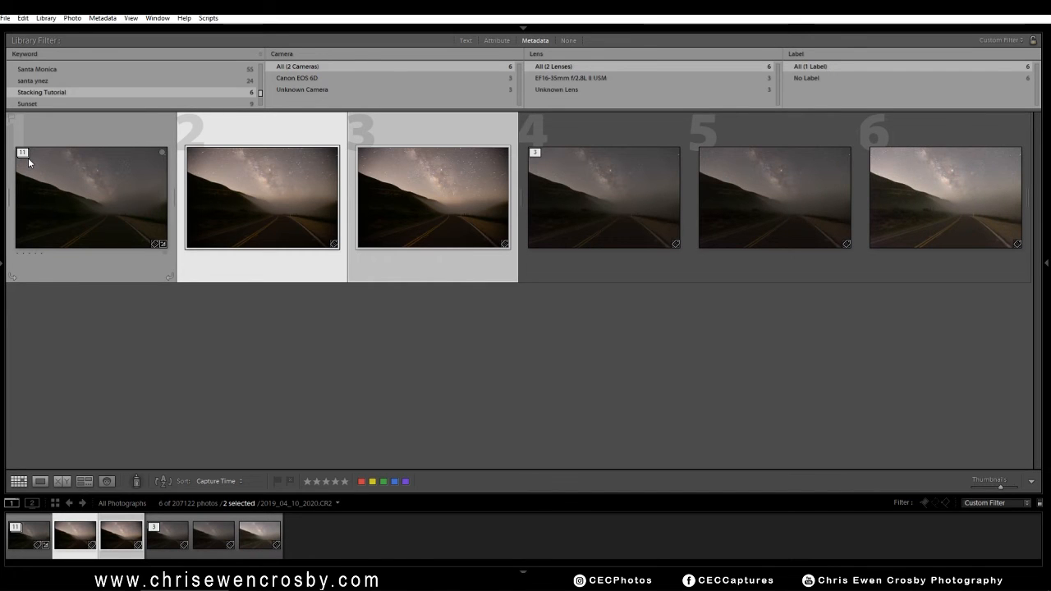
Step: Expand the 11-frame stack and open 2019_04_10_2014.CR2 alongside 2019_04_10_2019_starstack.TIF in Compare view
{"action": "left_click", "coordinate": [46, 186]}
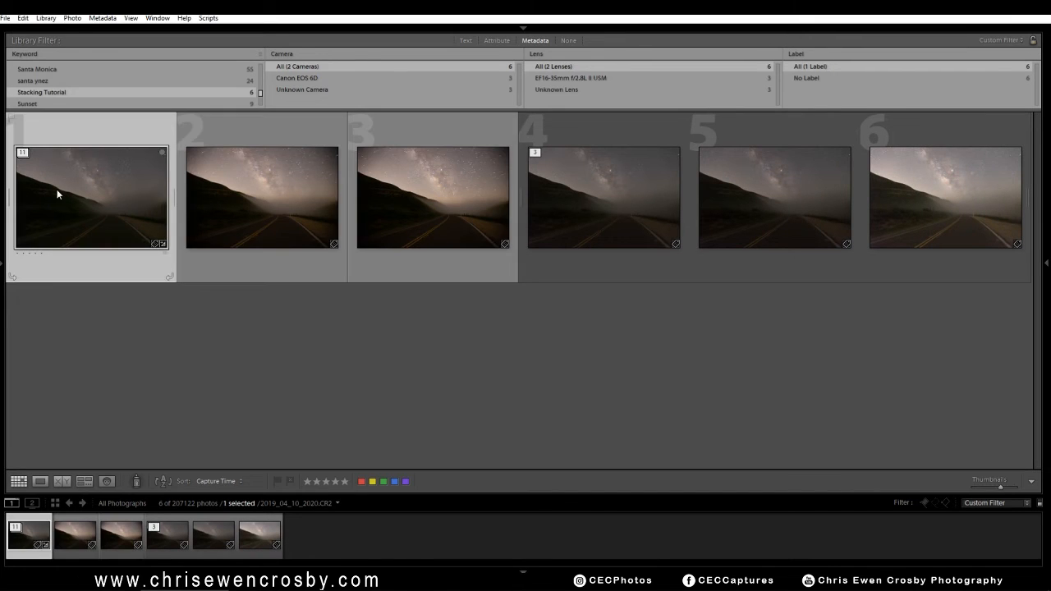
{"action": "left_click", "coordinate": [22, 152]}
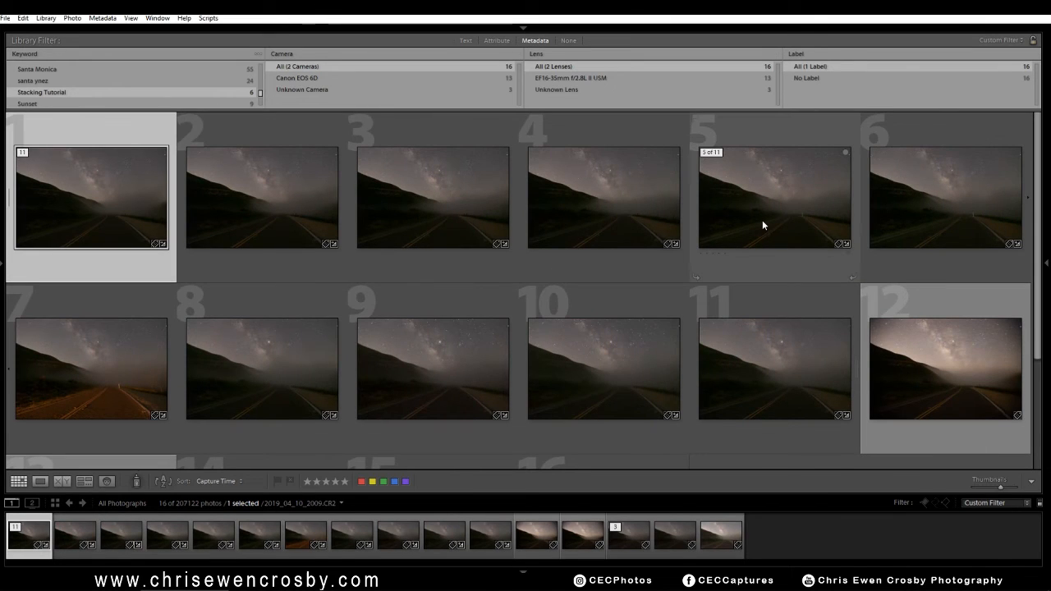
{"action": "left_click", "coordinate": [967, 205]}
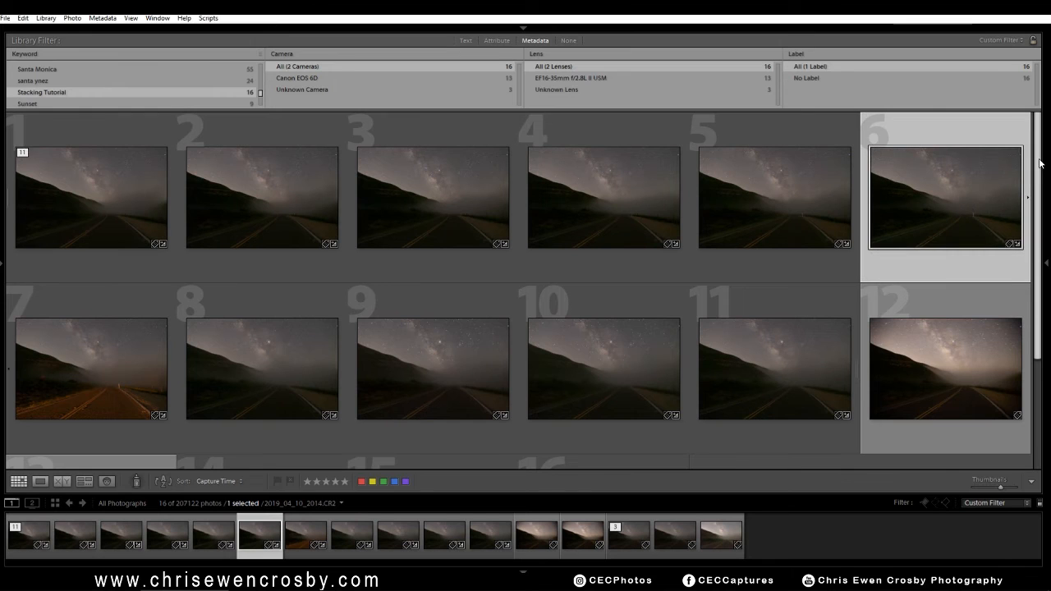
{"action": "scroll", "coordinate": [1039, 164], "scroll_direction": "down", "scroll_amount": 3}
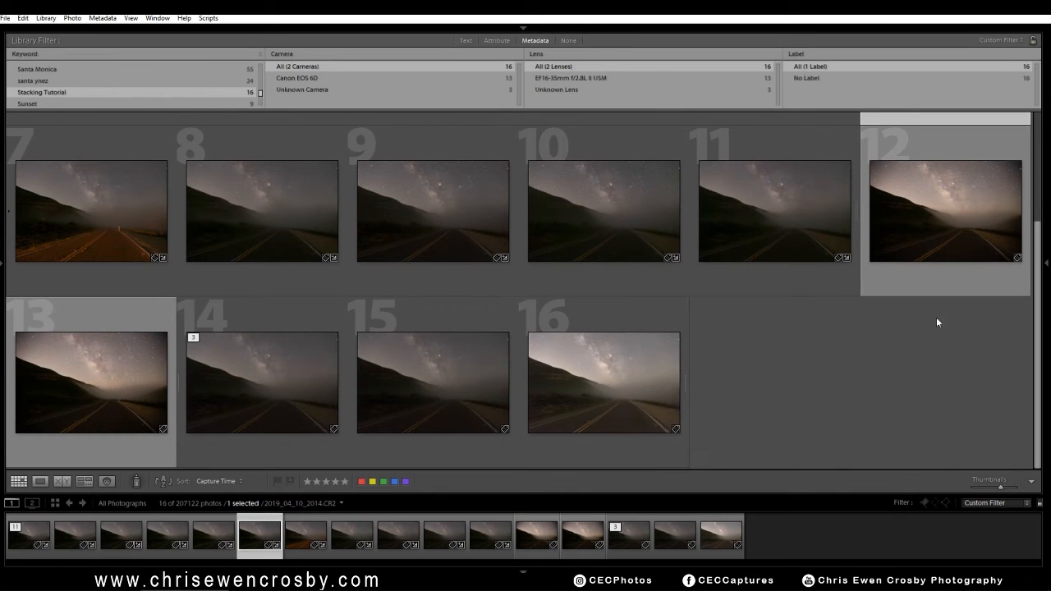
{"action": "left_click", "coordinate": [265, 392], "text": "ctrl"}
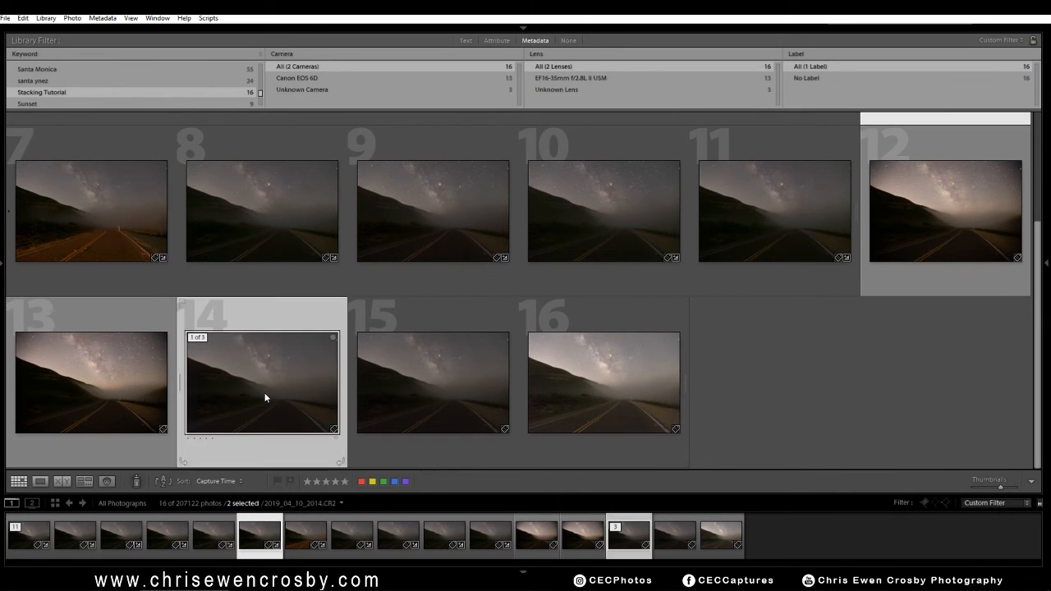
{"action": "key", "text": "c"}
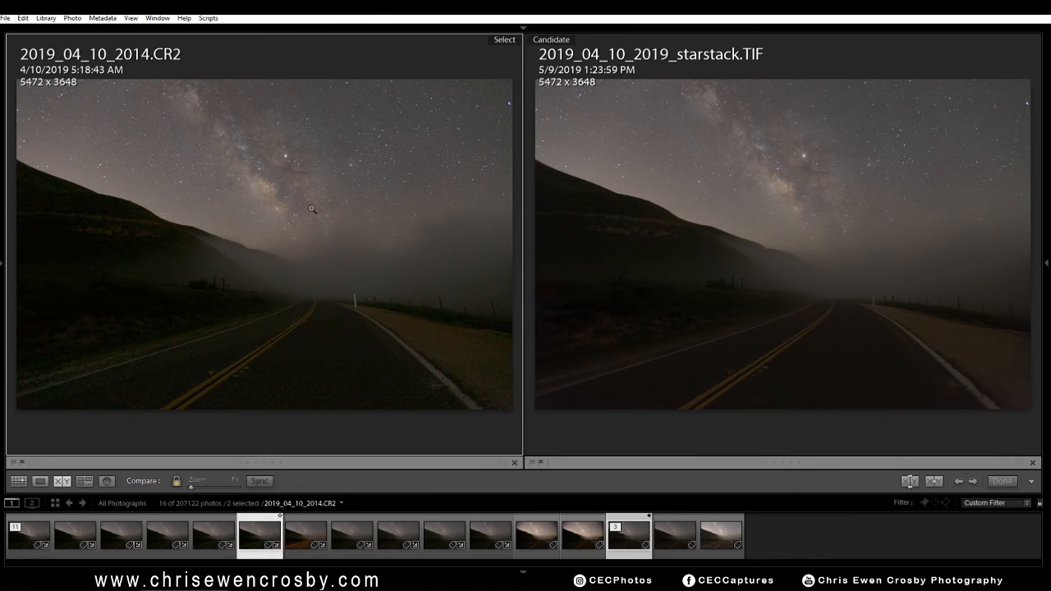
Step: Compare noise and star detail in the Milky Way area of both photos at 1:1, and return to the full view
{"action": "left_click", "coordinate": [291, 173]}
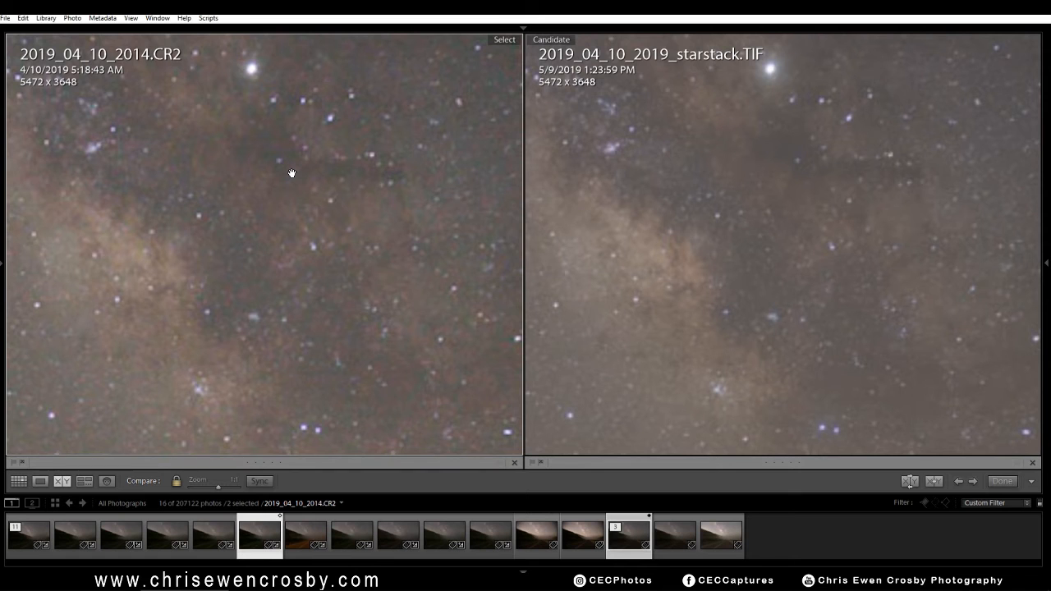
{"action": "left_click_drag", "start_coordinate": [251, 204], "coordinate": [383, 262]}
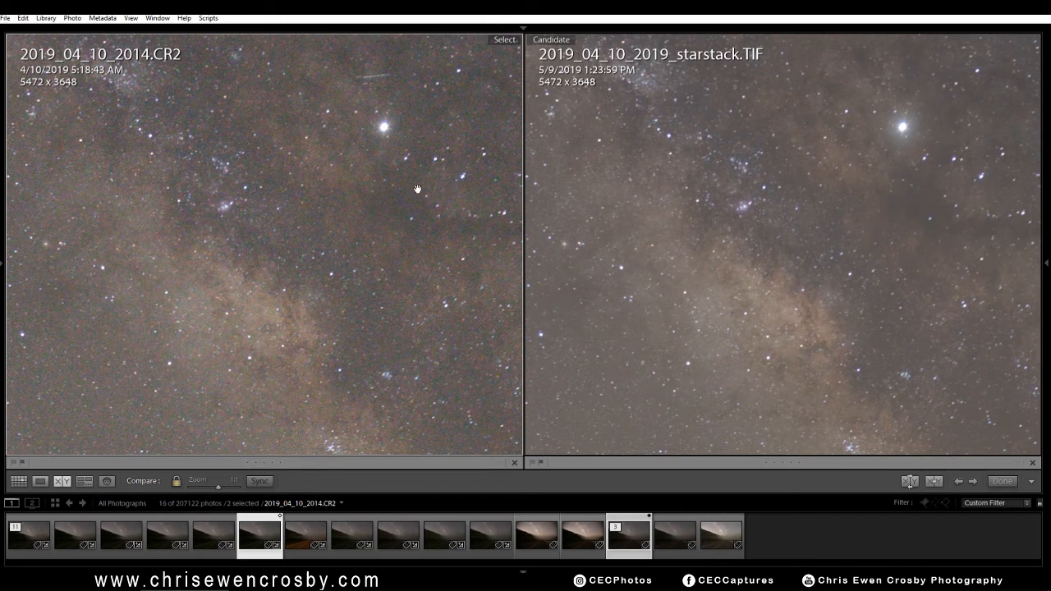
{"action": "left_click_drag", "start_coordinate": [428, 240], "coordinate": [406, 218]}
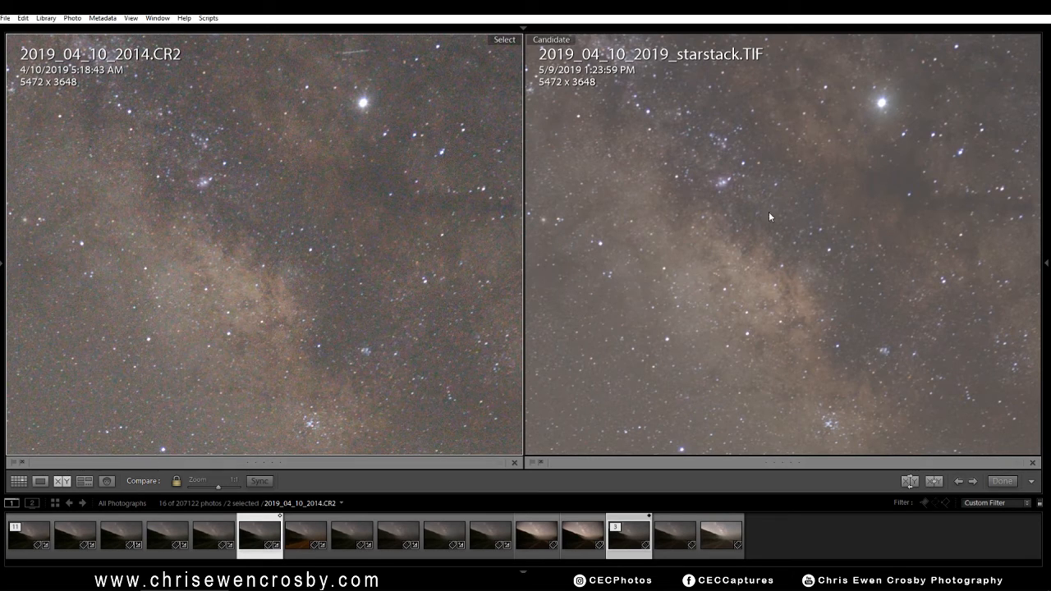
{"action": "left_click_drag", "start_coordinate": [837, 249], "coordinate": [808, 398]}
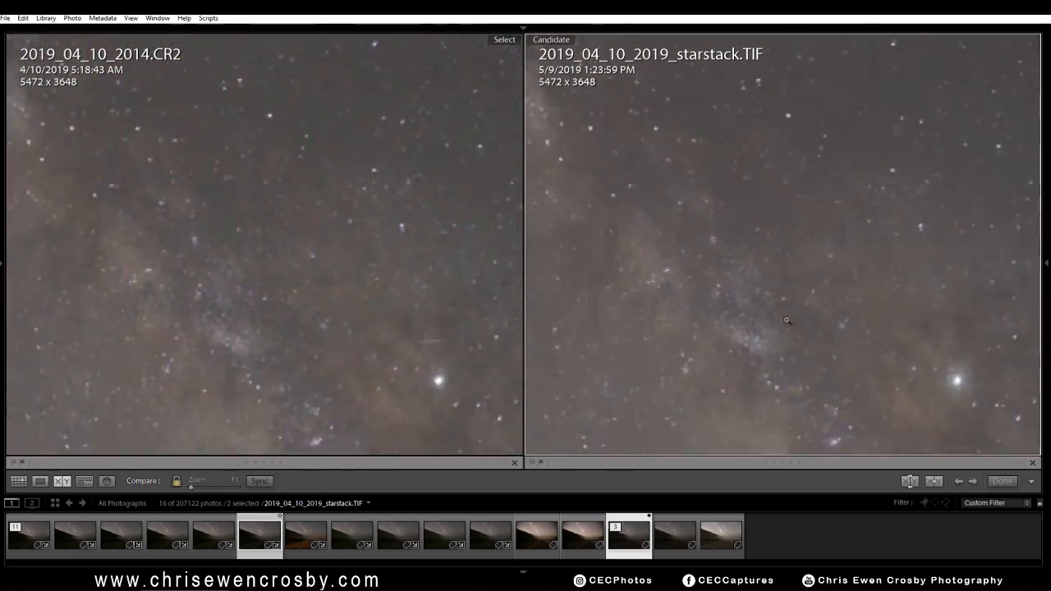
{"action": "left_click", "coordinate": [786, 309]}
{"action": "left_click", "coordinate": [786, 309]}
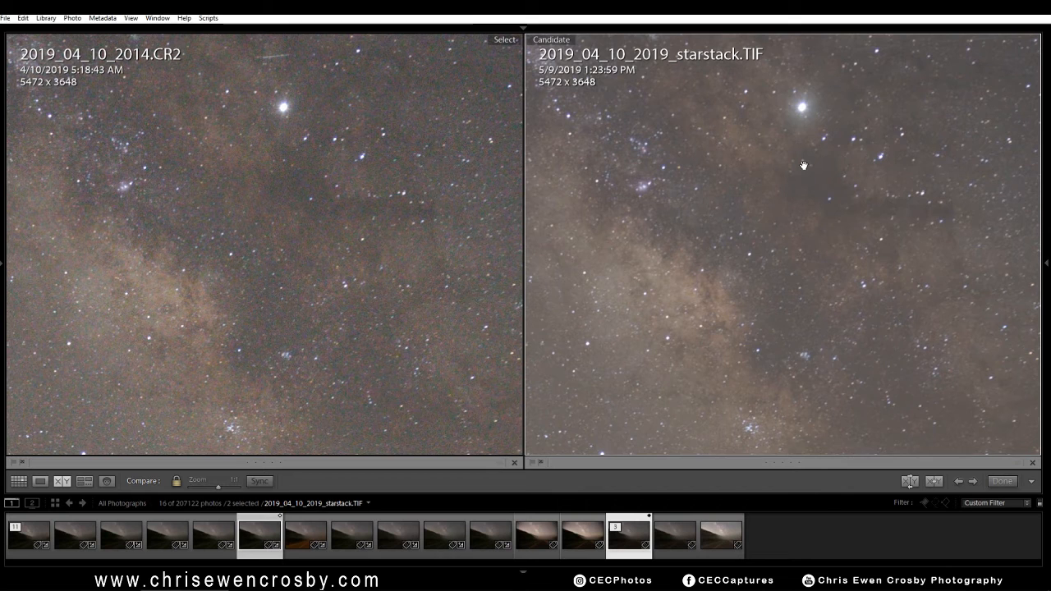
{"action": "left_click", "coordinate": [805, 215]}
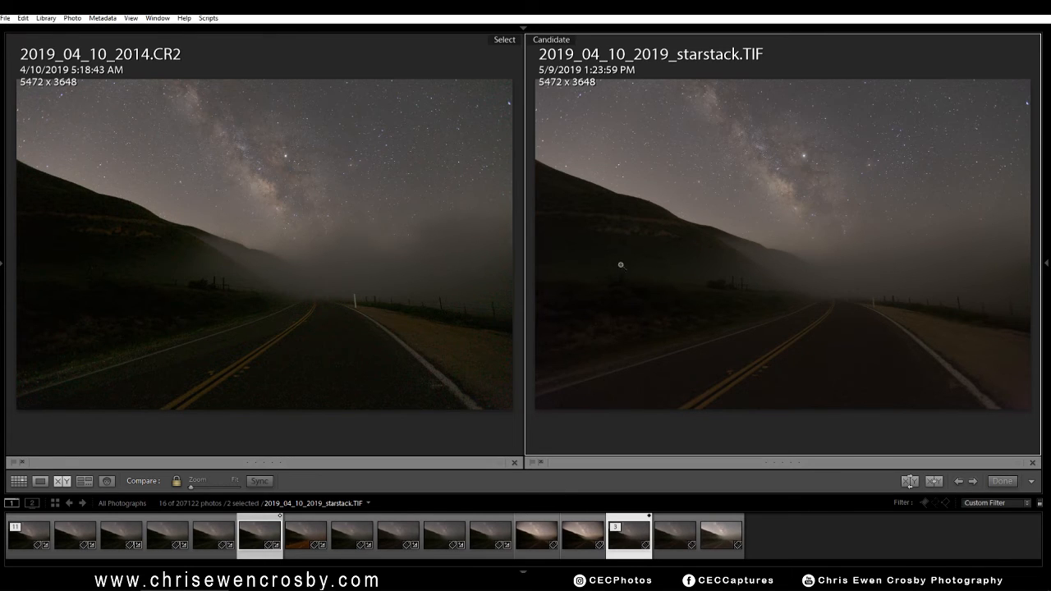
Step: Compare noise in the dark roadside foreground of both photos at 1:1, and return to the full view
{"action": "left_click", "coordinate": [144, 343]}
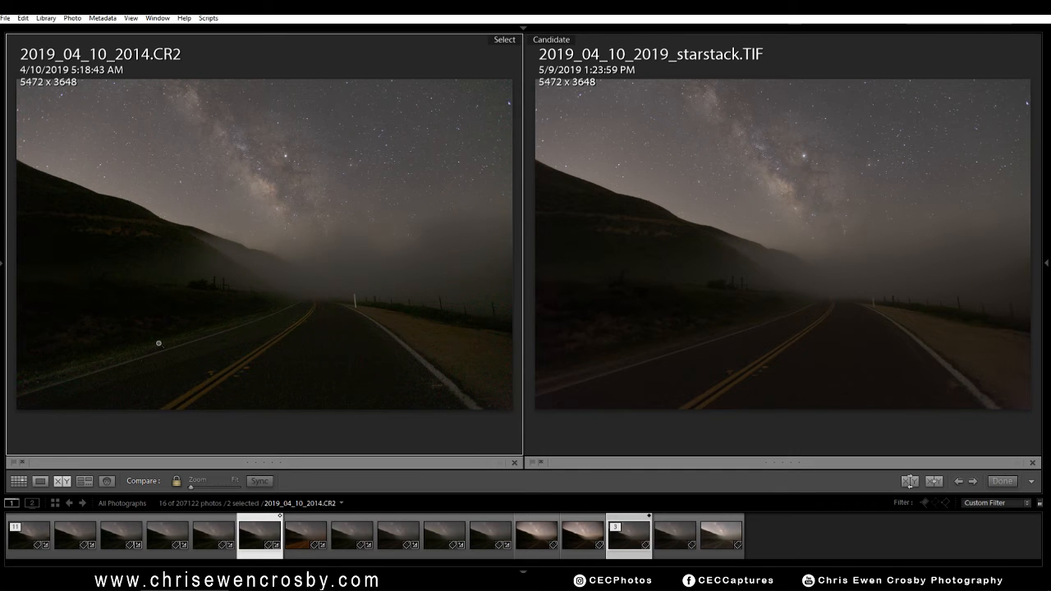
{"action": "left_click", "coordinate": [163, 338]}
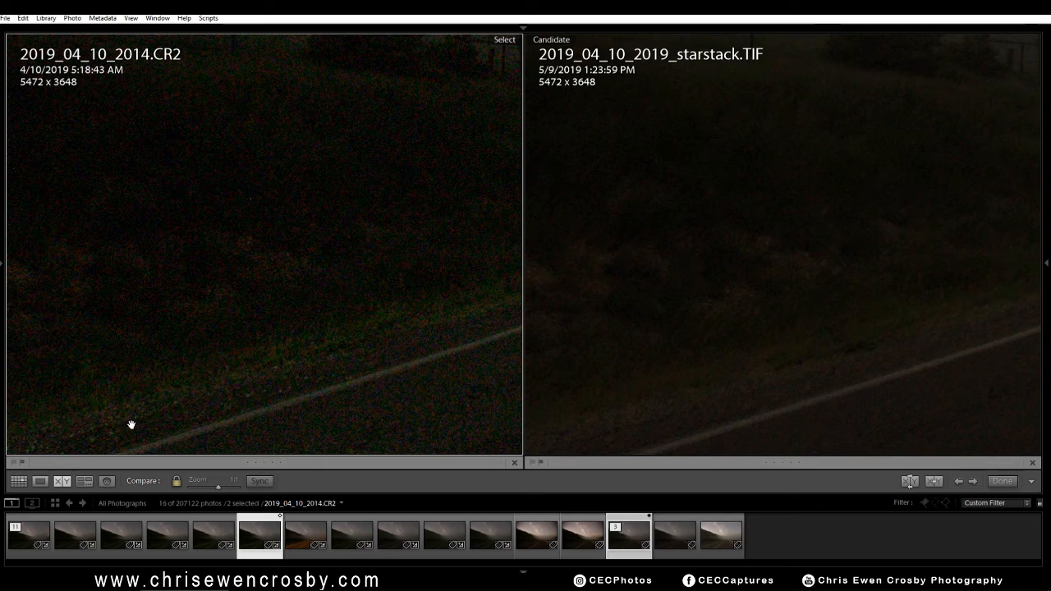
{"action": "left_click", "coordinate": [819, 342]}
{"action": "left_click", "coordinate": [437, 330]}
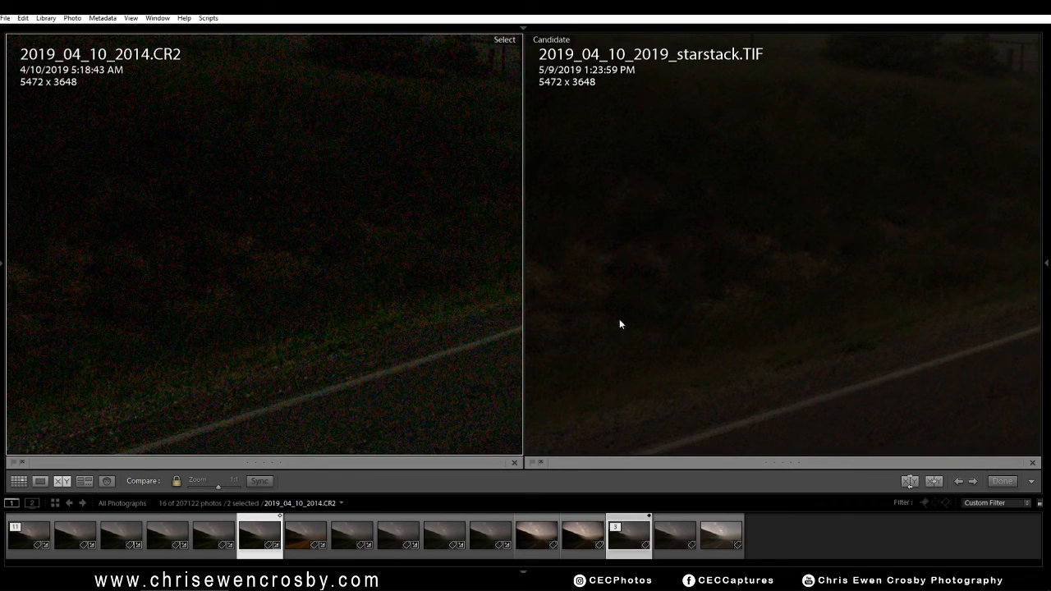
{"action": "left_click", "coordinate": [728, 314]}
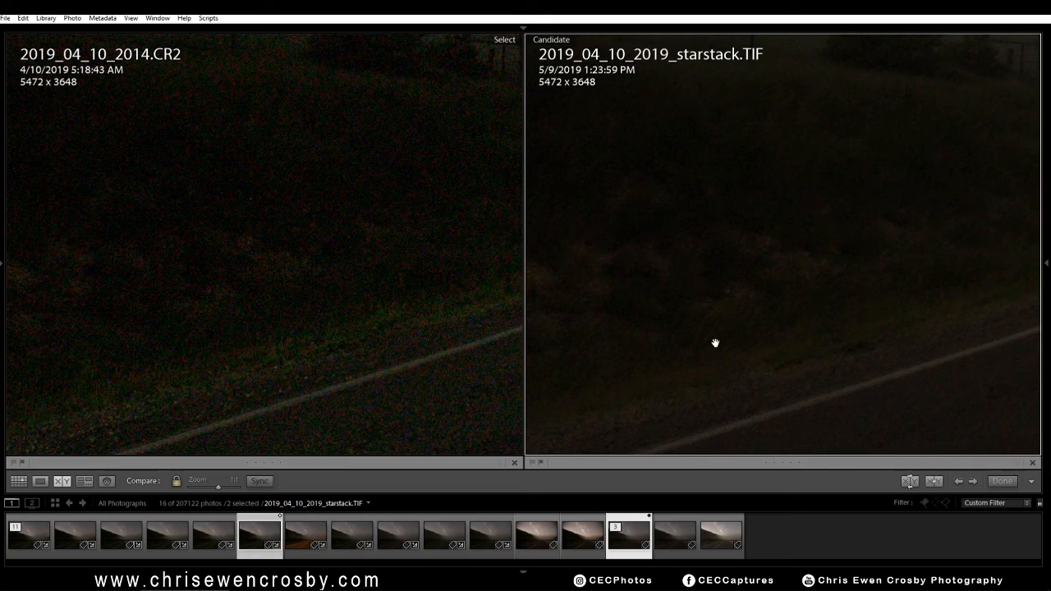
{"action": "left_click", "coordinate": [655, 359]}
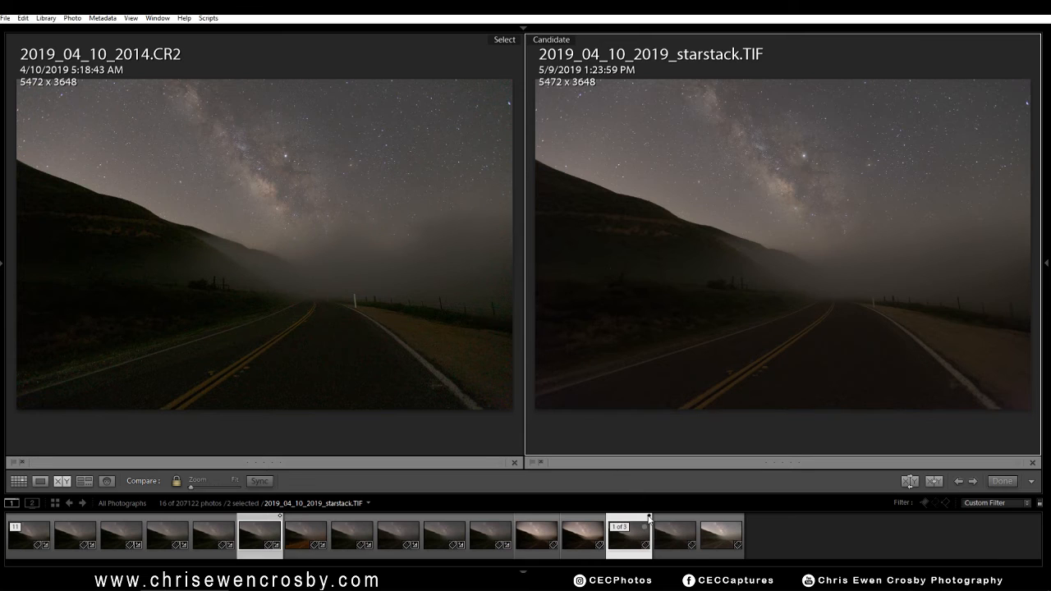
Step: Compare 2019_04_10_2019_starstack.TIF with the HighDyn version in the Milky Way area at 1:1, and return to the full view
{"action": "key", "text": "Up"}
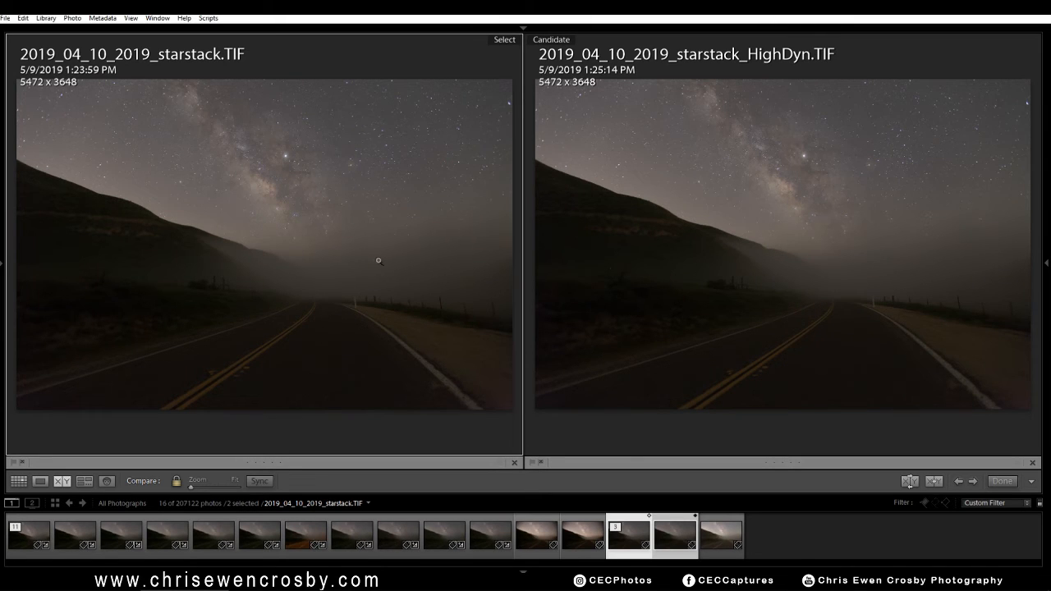
{"action": "left_click", "coordinate": [222, 157]}
{"action": "left_click_drag", "start_coordinate": [391, 296], "coordinate": [308, 311]}
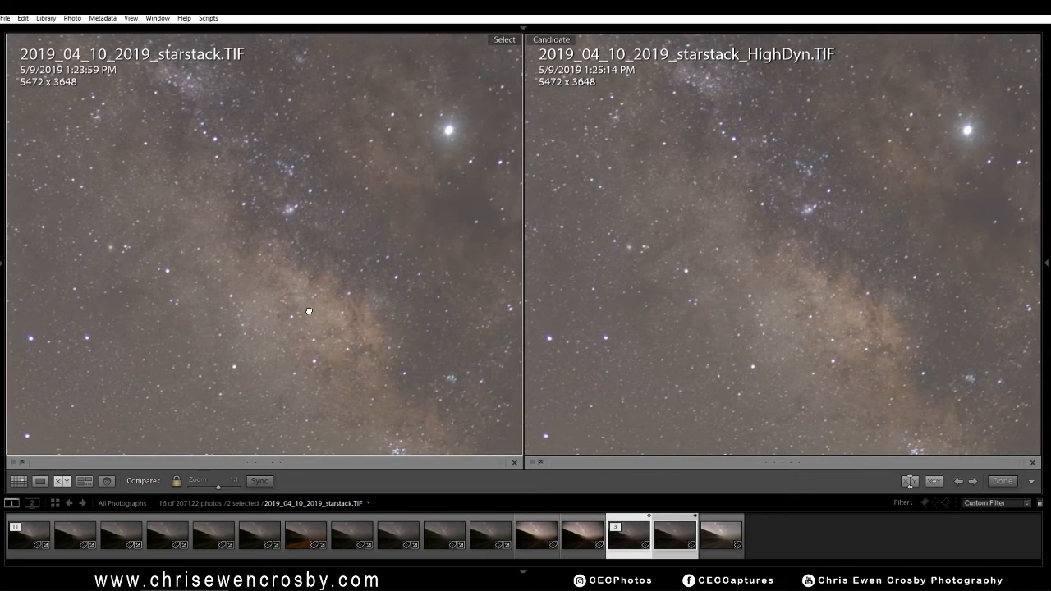
{"action": "left_click", "coordinate": [630, 305]}
{"action": "left_click", "coordinate": [446, 309]}
{"action": "left_click_drag", "start_coordinate": [209, 483], "coordinate": [177, 482]}
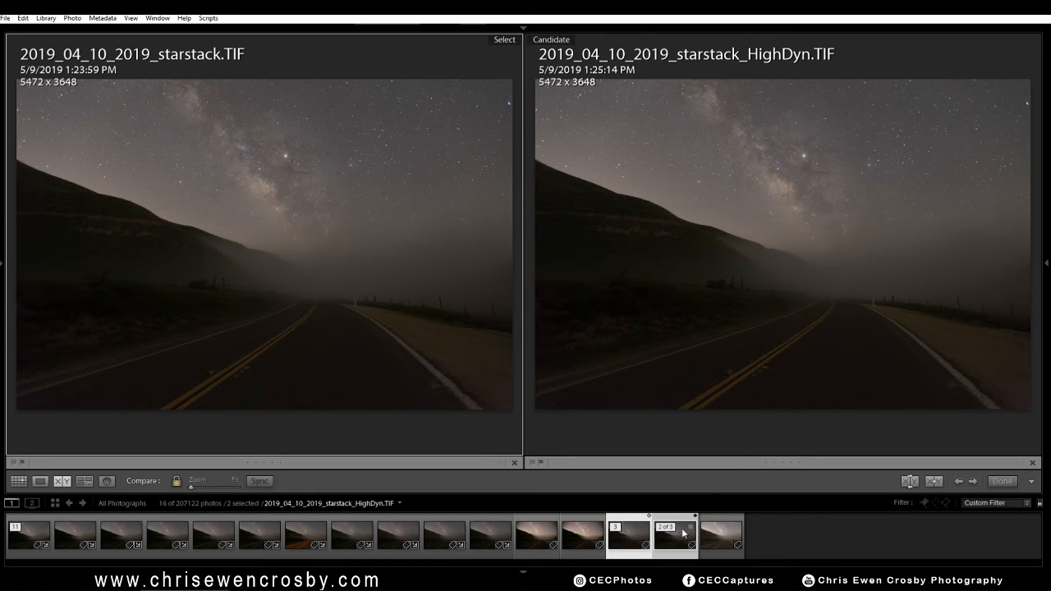
Step: Compare the star stack's AutoBright version side by side with the HighDyn version
{"action": "left_click", "coordinate": [739, 524]}
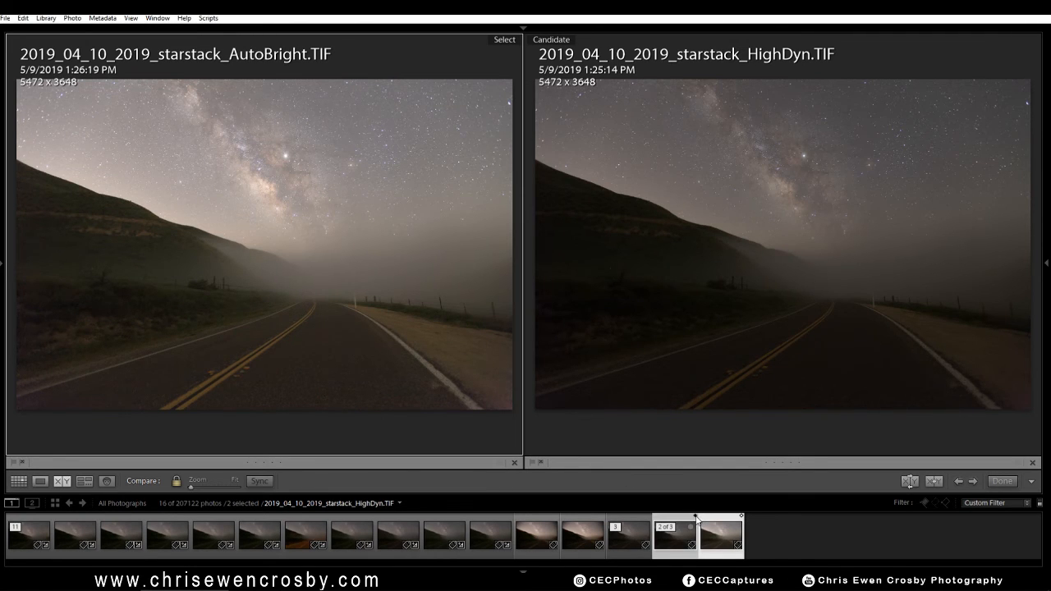
{"action": "left_click", "coordinate": [696, 518]}
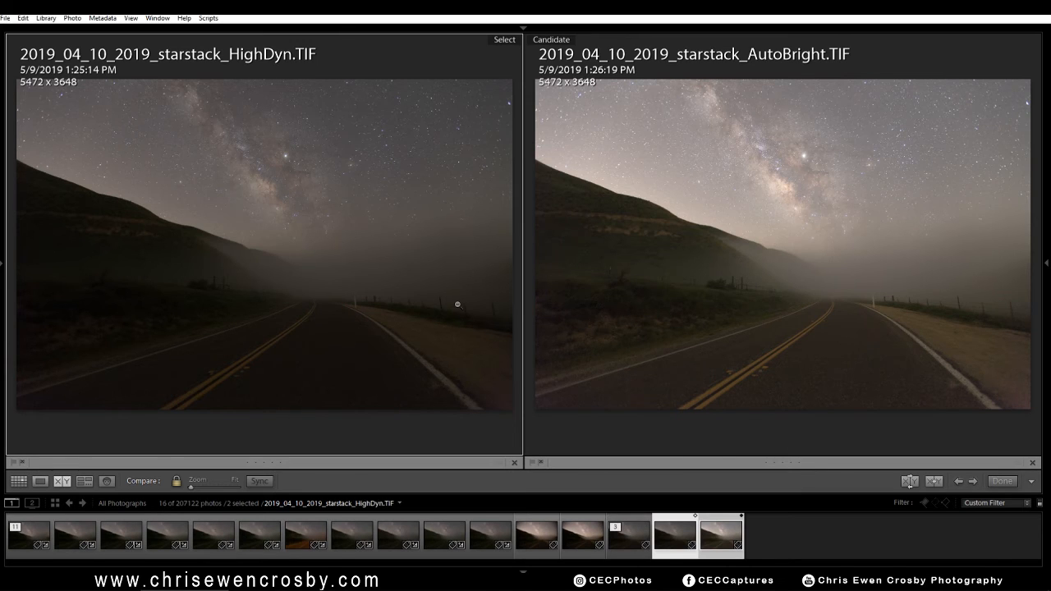
{"action": "left_click", "coordinate": [433, 267]}
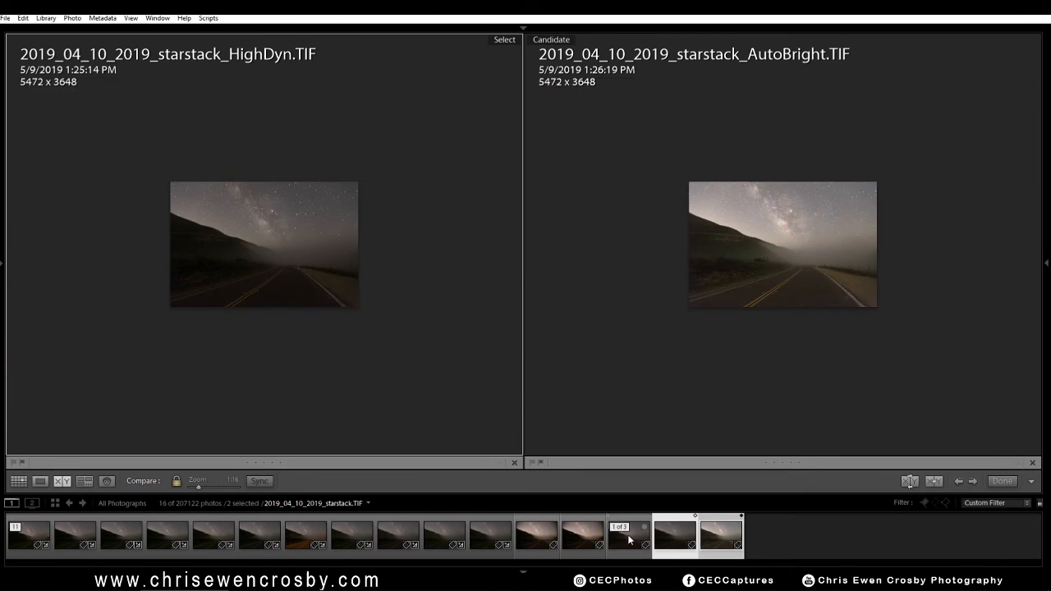
Step: Compare the standard star stack TIFF with the AutoBright and HighDyn versions in alternating pairs
{"action": "left_click", "coordinate": [630, 539], "text": "ctrl"}
{"action": "left_click", "coordinate": [410, 312]}
{"action": "left_click", "coordinate": [679, 547], "text": "ctrl"}
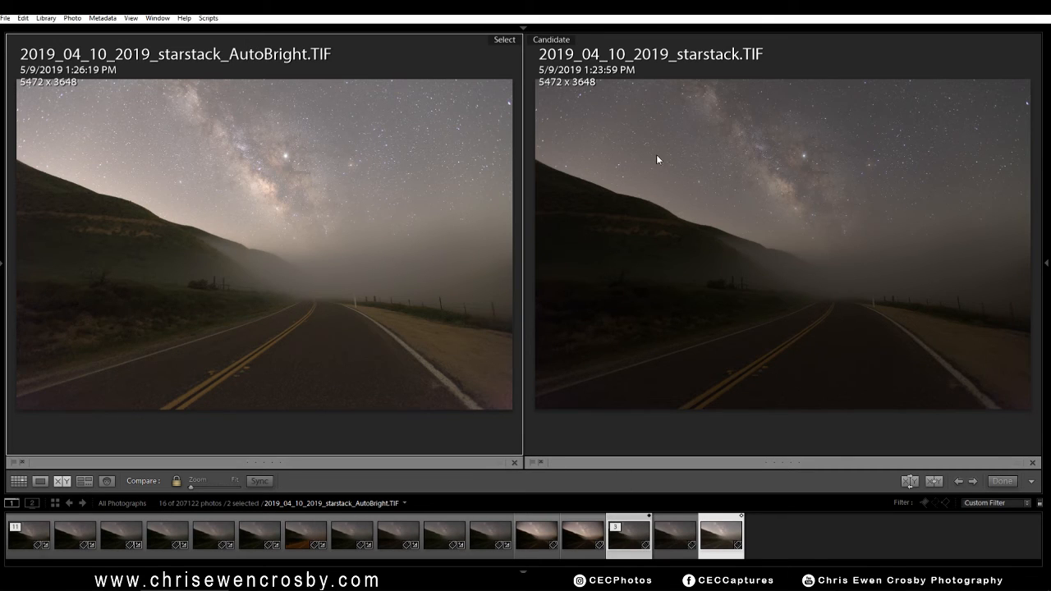
{"action": "key", "text": "Right"}
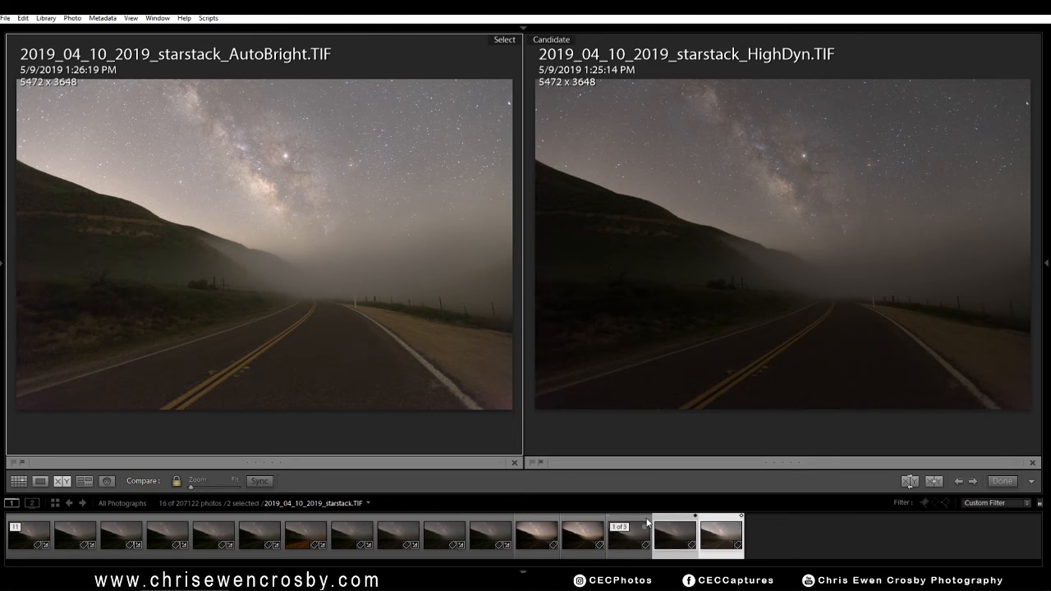
{"action": "left_click", "coordinate": [623, 542]}
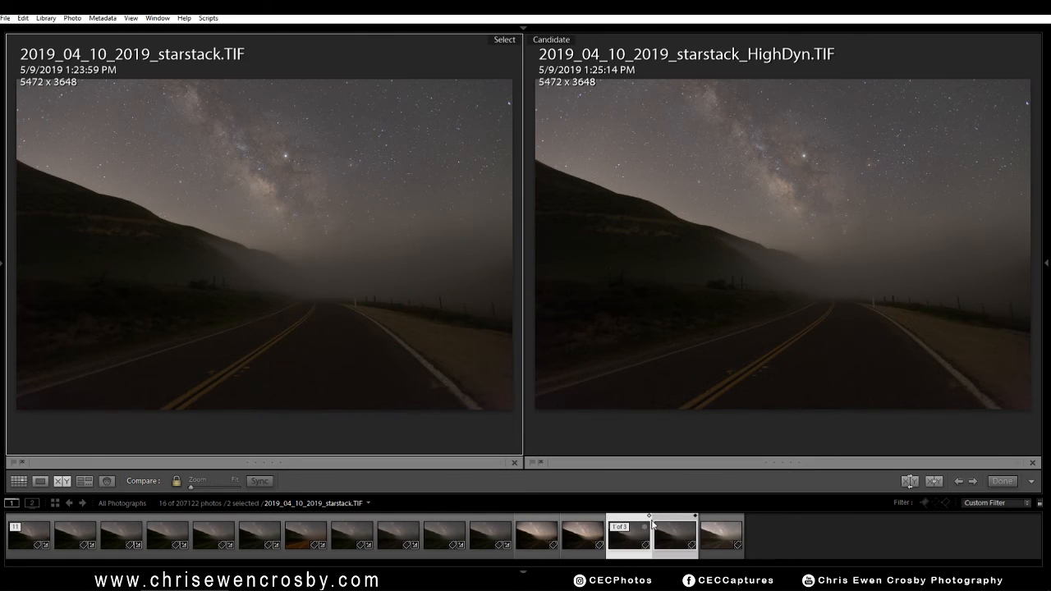
{"action": "left_click", "coordinate": [731, 544], "text": "ctrl"}
{"action": "left_click", "coordinate": [671, 532], "text": "ctrl"}
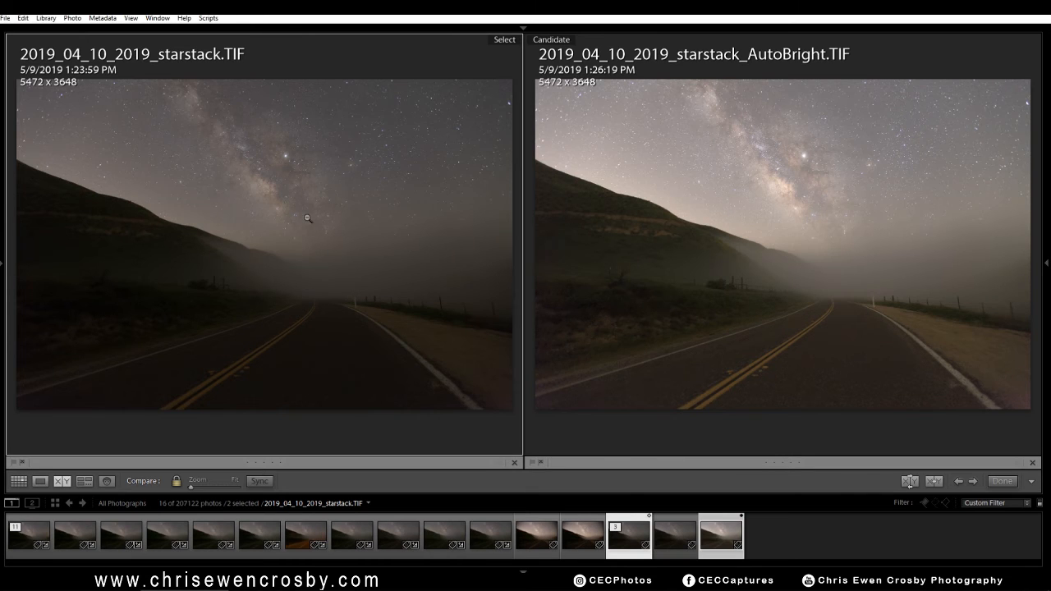
Step: Leave Compare view and delete 2019_04_10_2019_starstack_HighDyn.TIF from disk
{"action": "key", "text": "e"}
{"action": "left_click", "coordinate": [801, 547]}
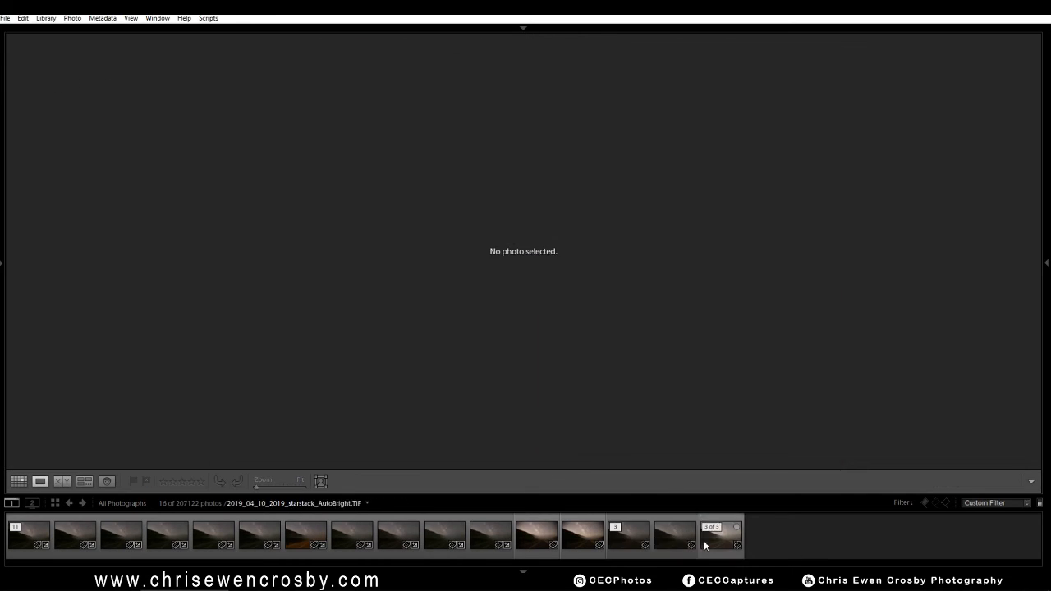
{"action": "left_click", "coordinate": [676, 538]}
{"action": "left_click", "coordinate": [736, 542], "text": "ctrl"}
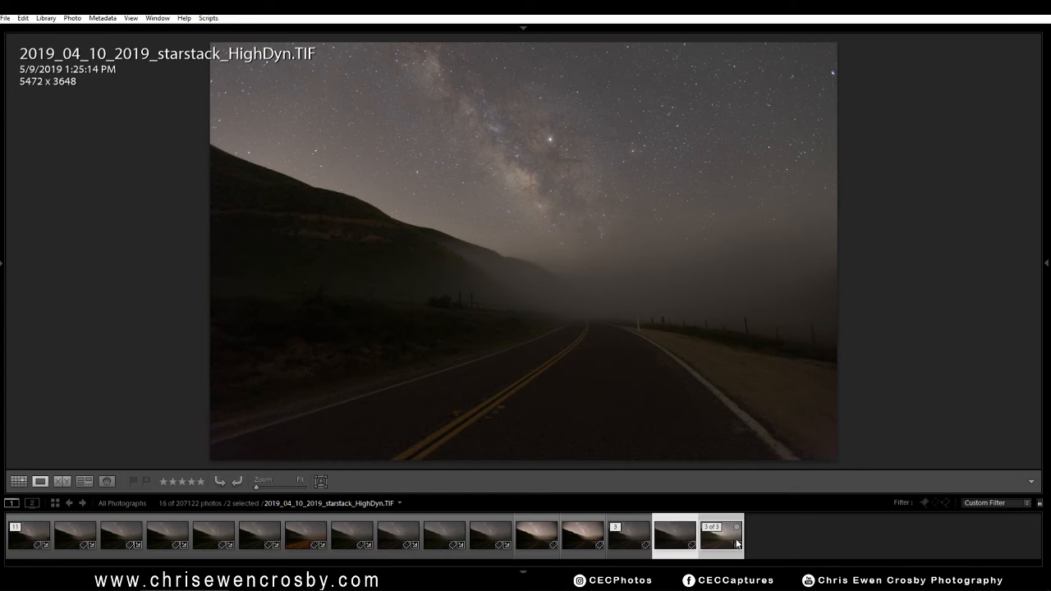
{"action": "key", "text": "Delete"}
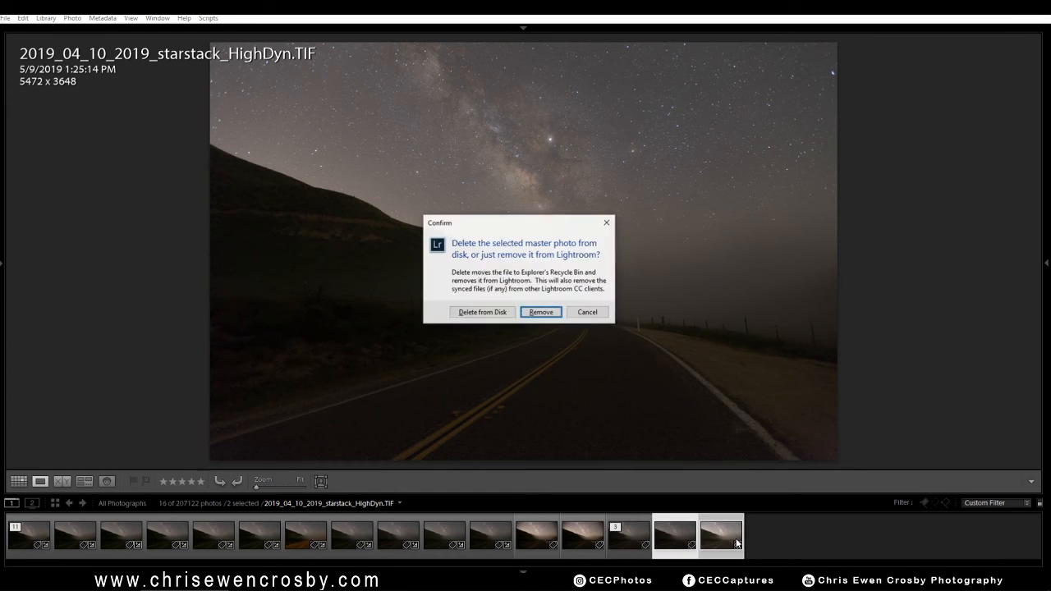
{"action": "left_click", "coordinate": [495, 312]}
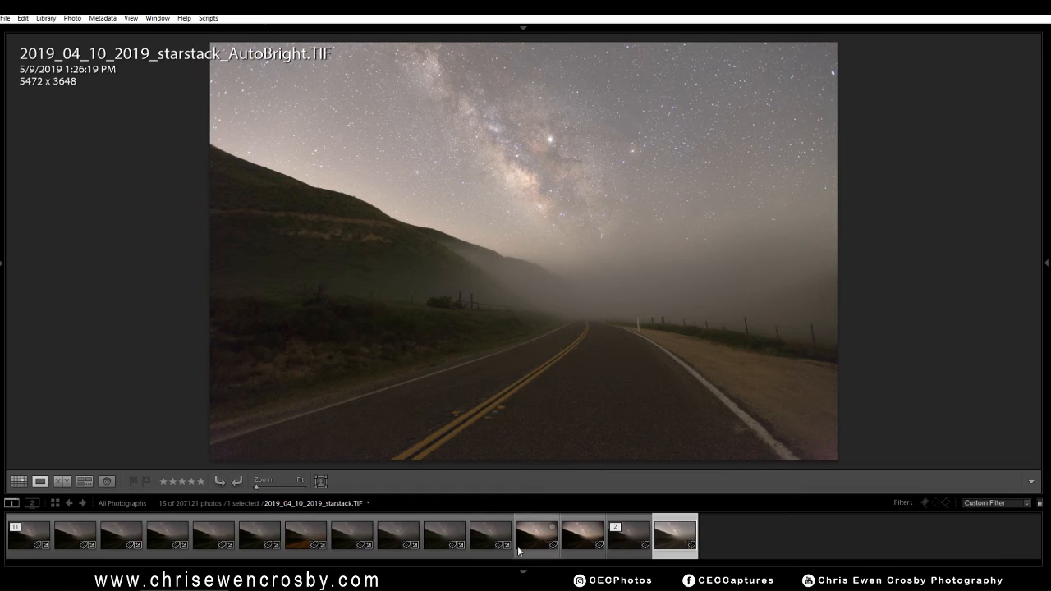
Step: Collapse the 11-frame stack and delete 2019_04_10_2019_starstack_AutoBright.TIF from disk
{"action": "left_click", "coordinate": [317, 534]}
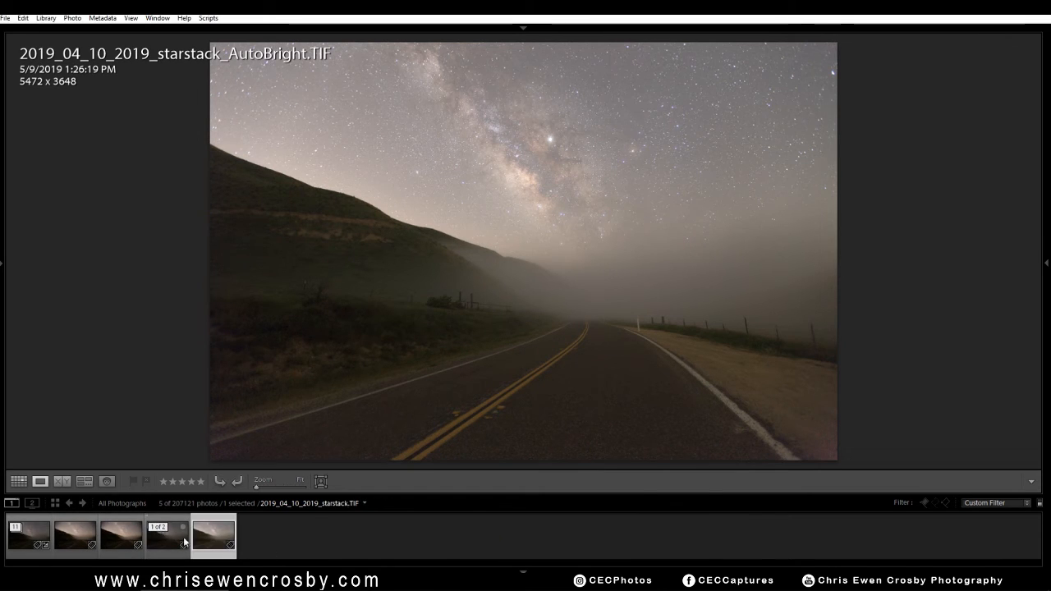
{"action": "right_click", "coordinate": [206, 540]}
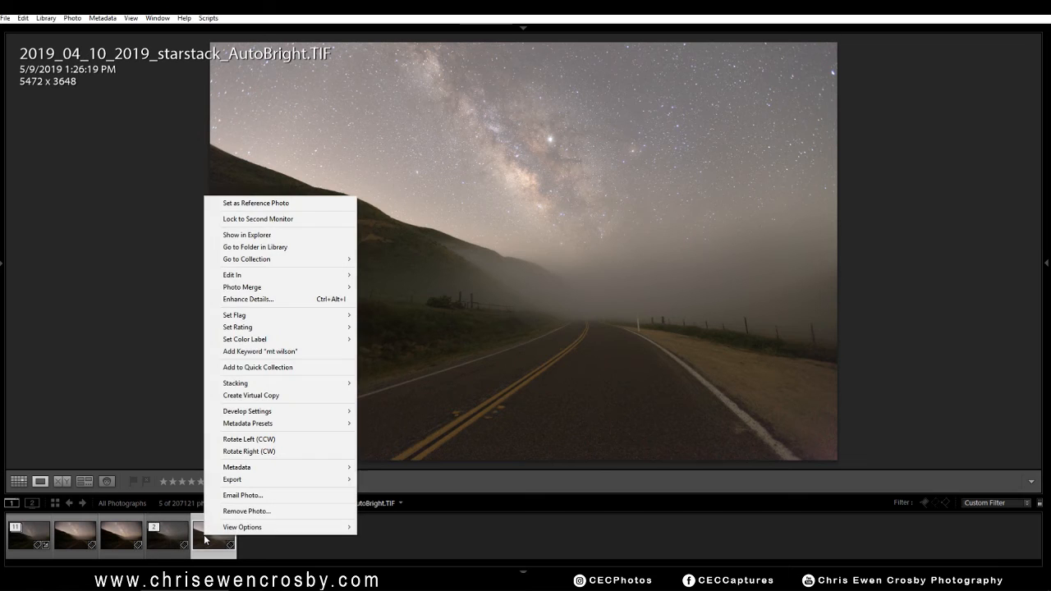
{"action": "left_click", "coordinate": [228, 513]}
{"action": "left_click", "coordinate": [489, 315]}
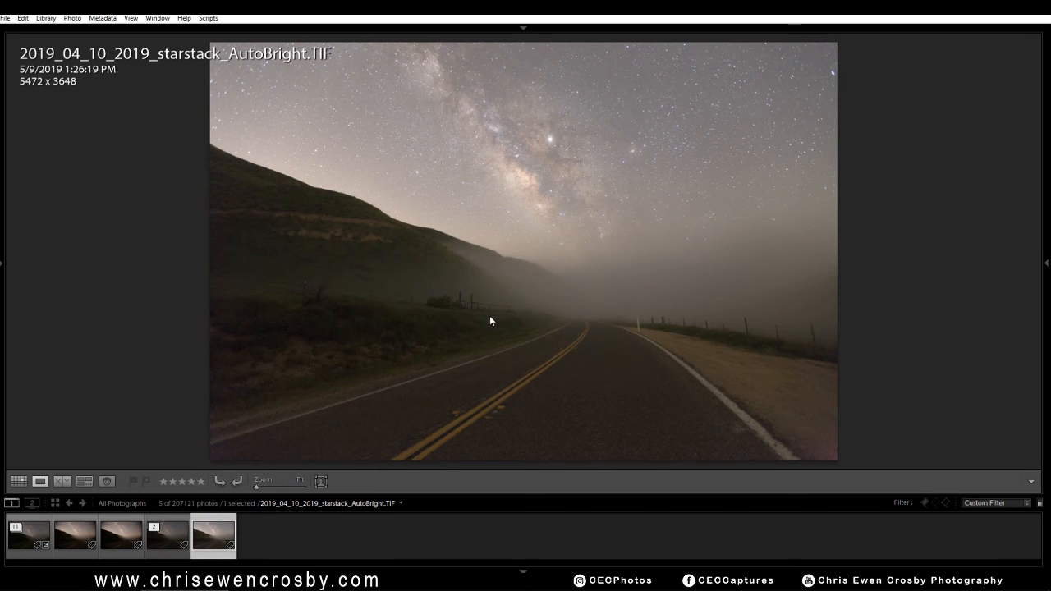
Step: Group the two long exposures, 2019_04_10_2020.CR2 and 2019_04_10_2021.CR2, into one stack
{"action": "left_click", "coordinate": [76, 538]}
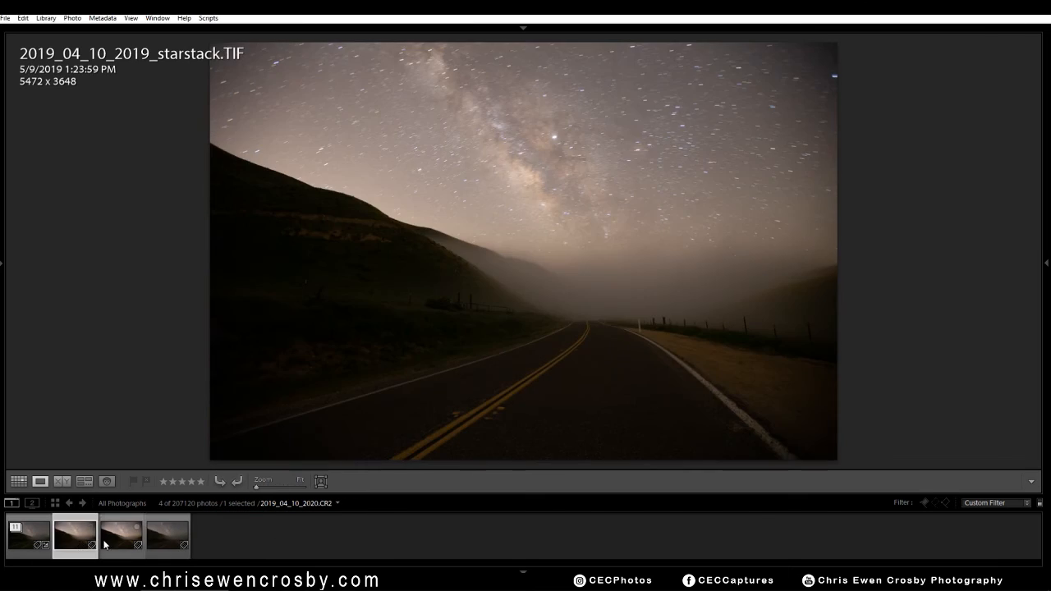
{"action": "left_click", "coordinate": [109, 544], "text": "shift"}
{"action": "right_click", "coordinate": [109, 543]}
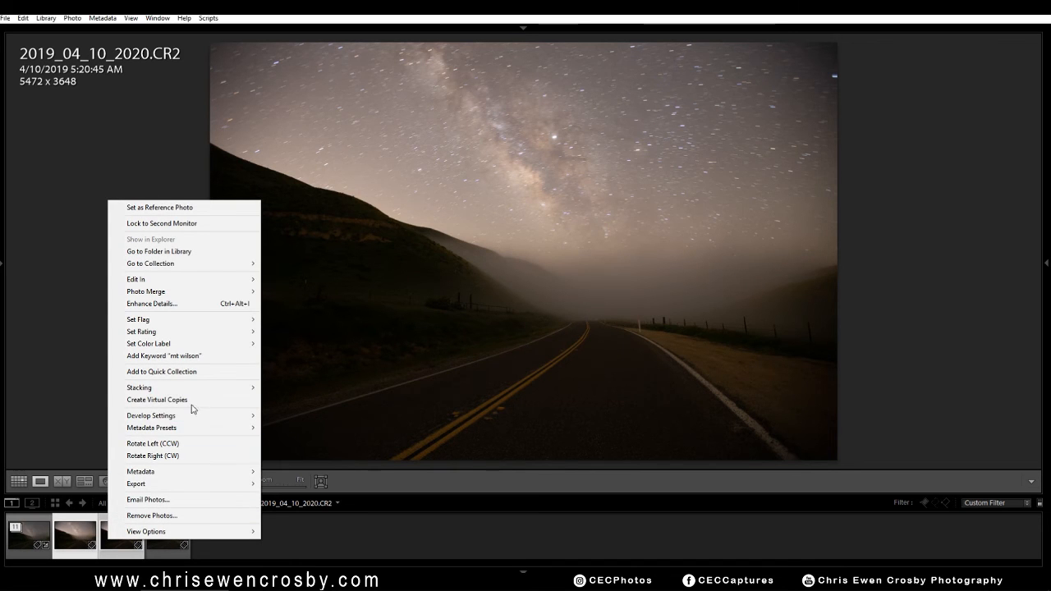
{"action": "mouse_move", "coordinate": [202, 390]}
{"action": "left_click", "coordinate": [283, 390]}
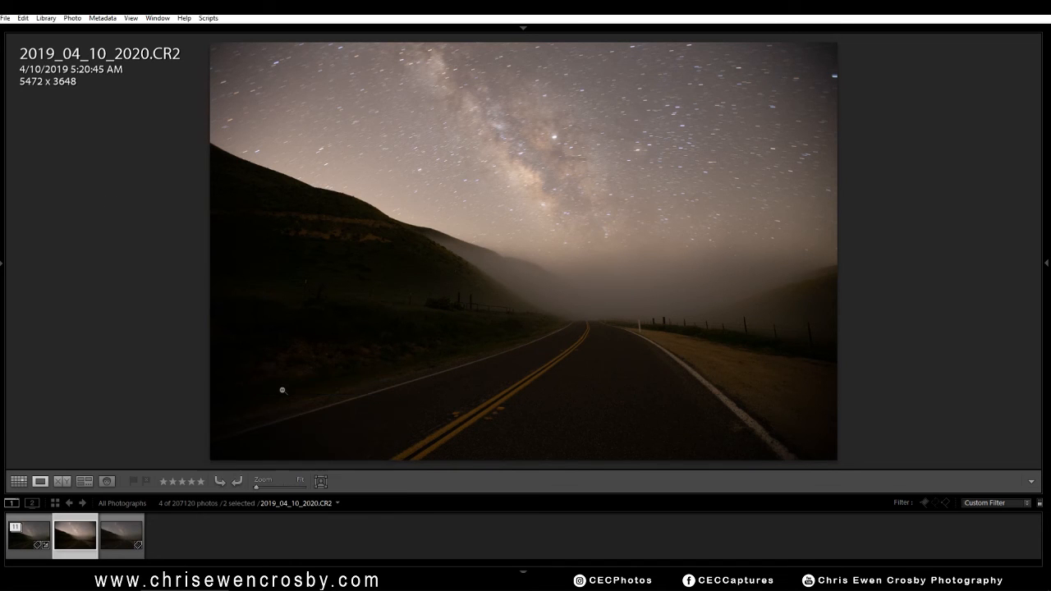
Step: Try to move the star stack TIFF ahead of the two-frame stack in the photo order, and return to the grid
{"action": "key", "text": "d"}
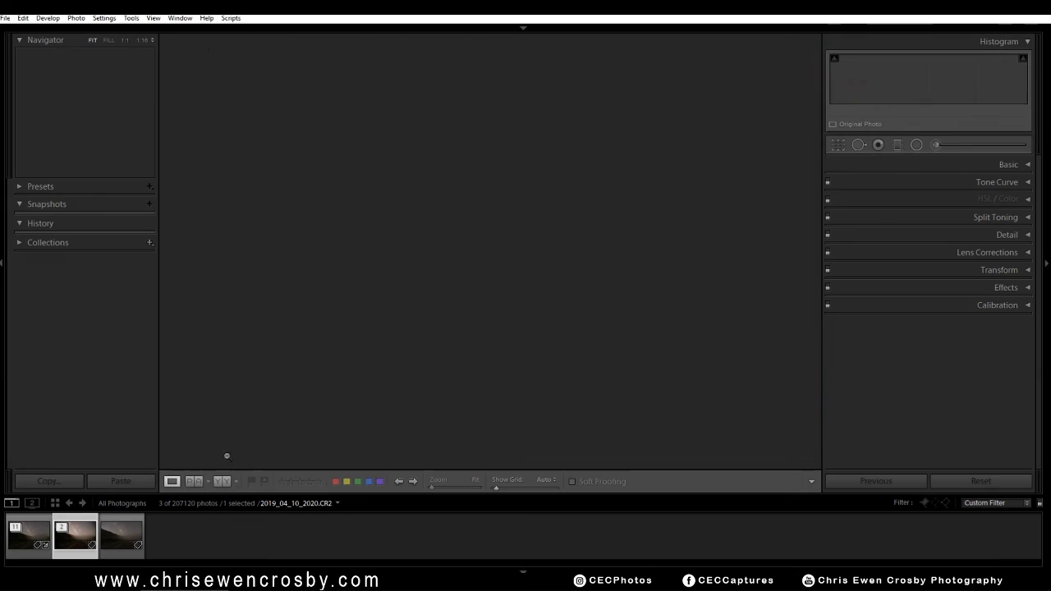
{"action": "left_click_drag", "start_coordinate": [119, 537], "coordinate": [197, 542]}
{"action": "left_click_drag", "start_coordinate": [121, 536], "coordinate": [49, 542]}
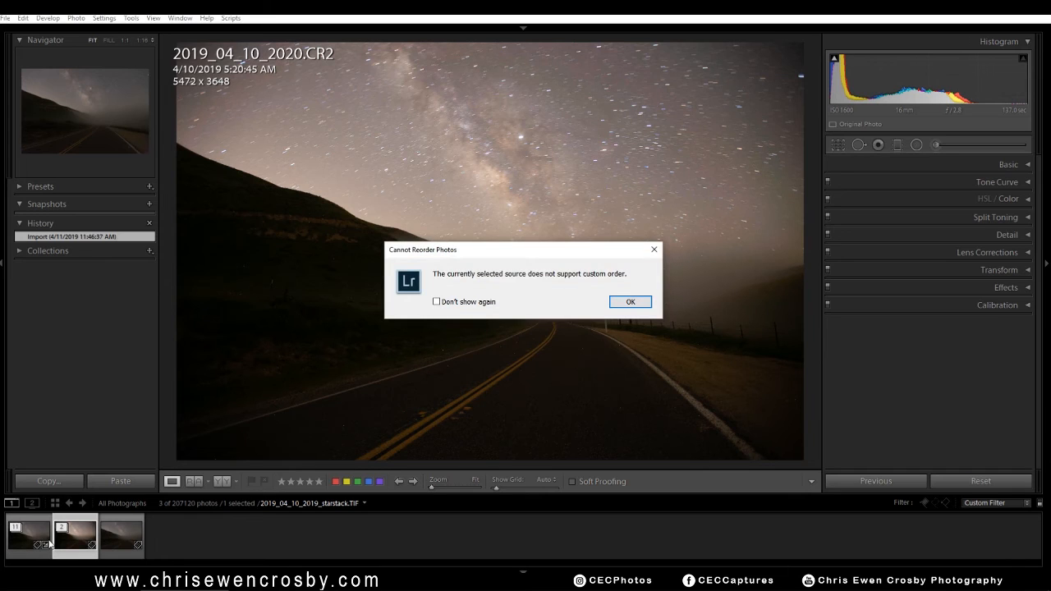
{"action": "left_click", "coordinate": [627, 304]}
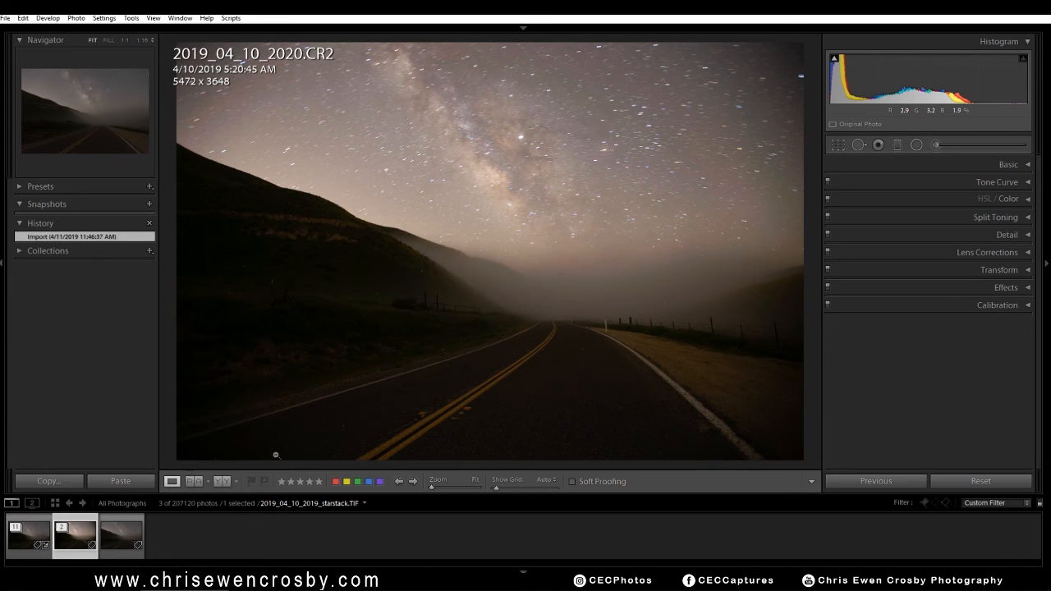
{"action": "key", "text": "g"}
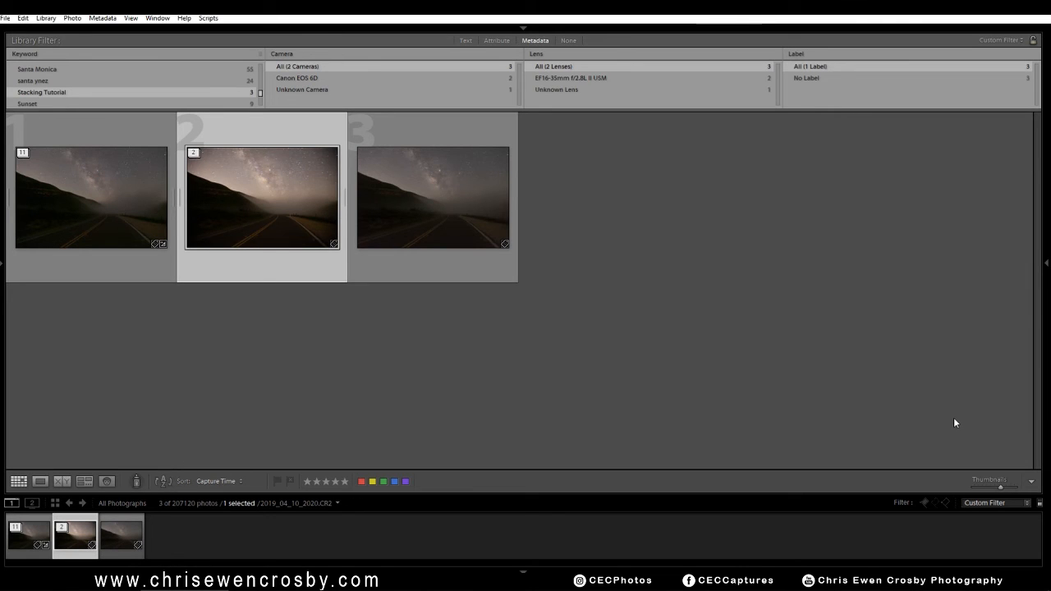
Step: Expand the two-frame stack and show the Lens Corrections of 2019_04_10_2020.CR2 in Develop
{"action": "left_click", "coordinate": [62, 527]}
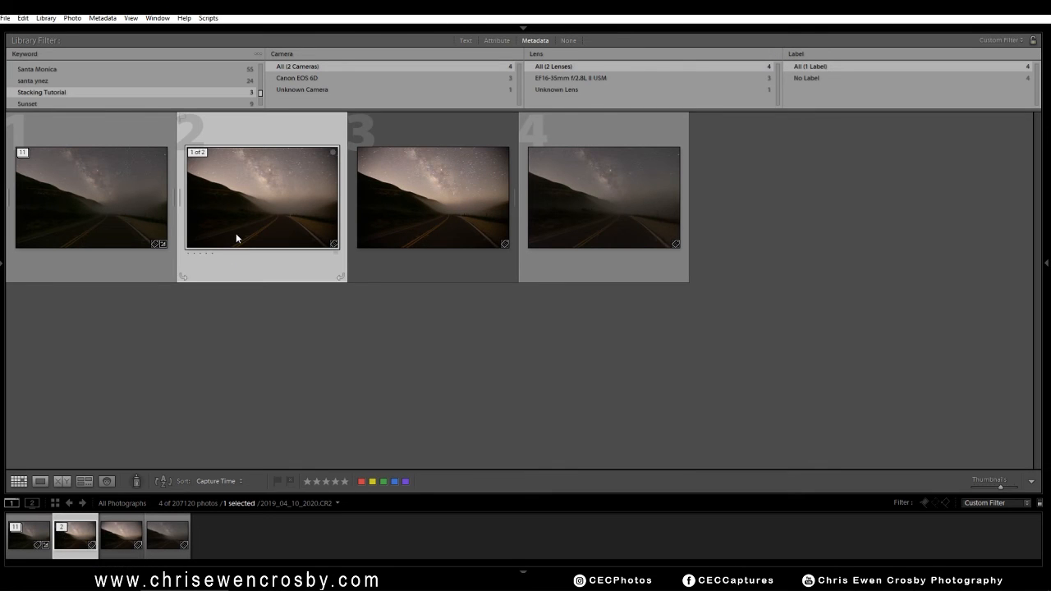
{"action": "key", "text": "d"}
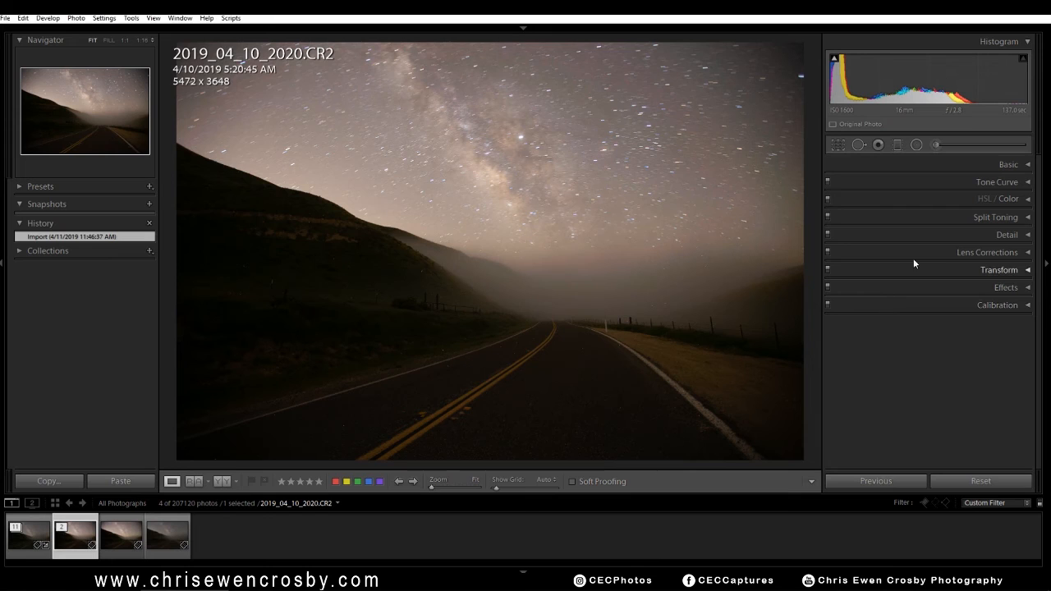
{"action": "left_click", "coordinate": [1000, 252]}
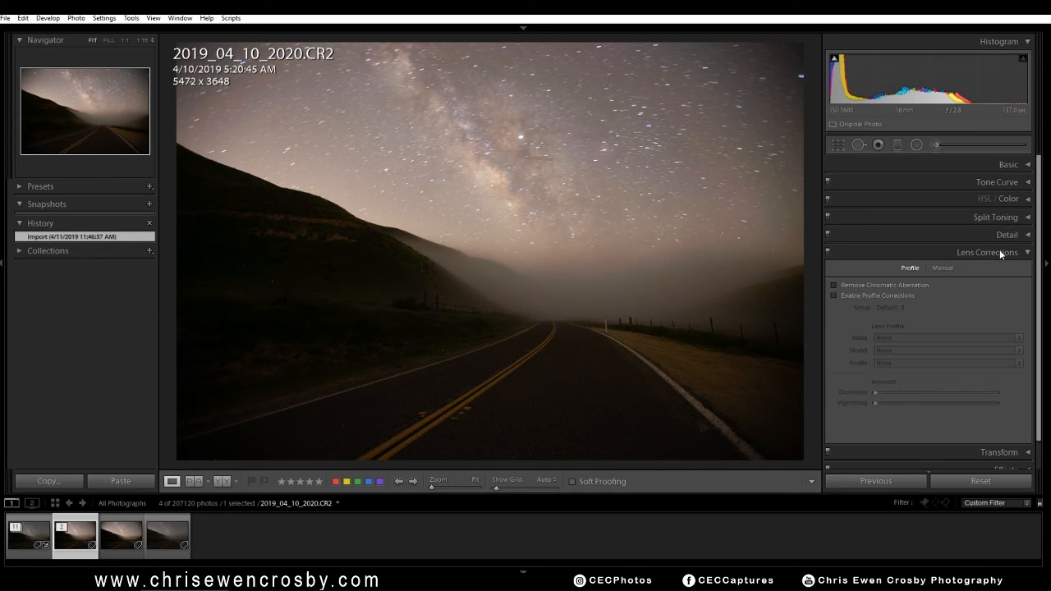
{"action": "left_click", "coordinate": [983, 252]}
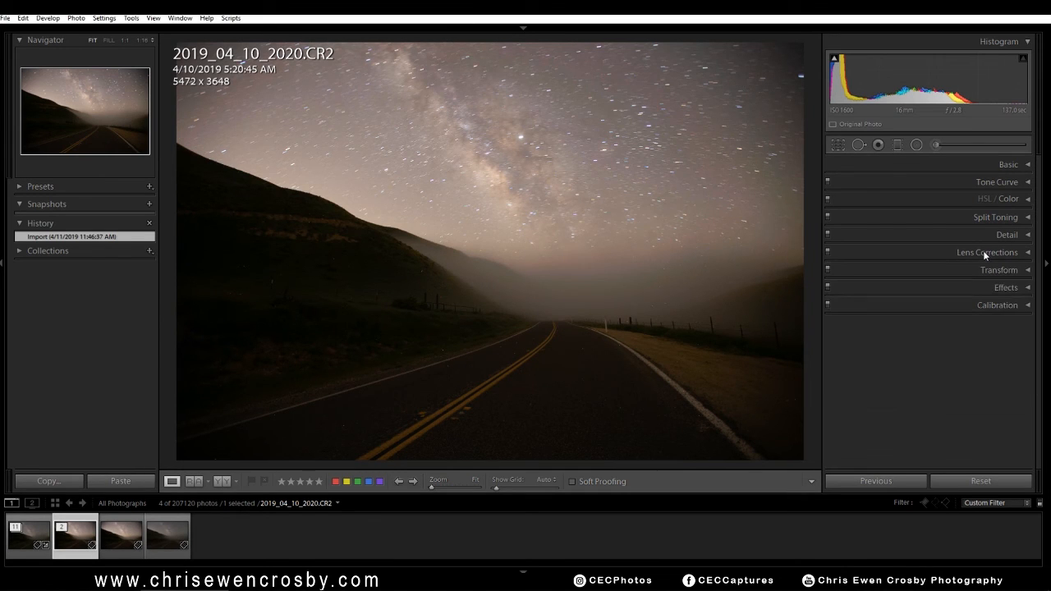
{"action": "left_click", "coordinate": [983, 252]}
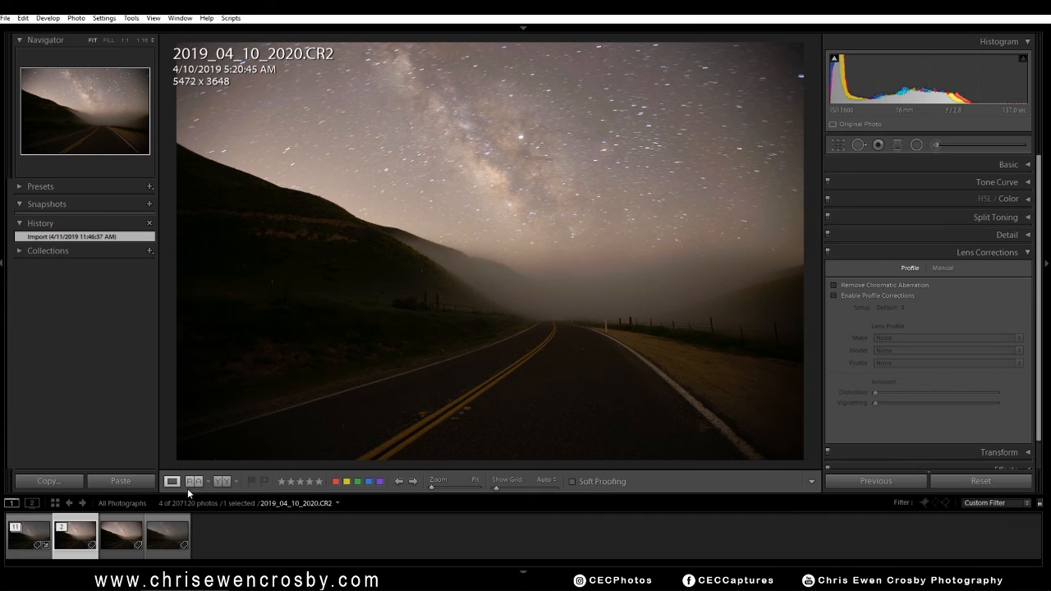
Step: Synchronize all checked develop settings from 2019_04_10_2009.CR2 to 2019_04_10_2020.CR2
{"action": "left_click", "coordinate": [21, 548], "text": "ctrl"}
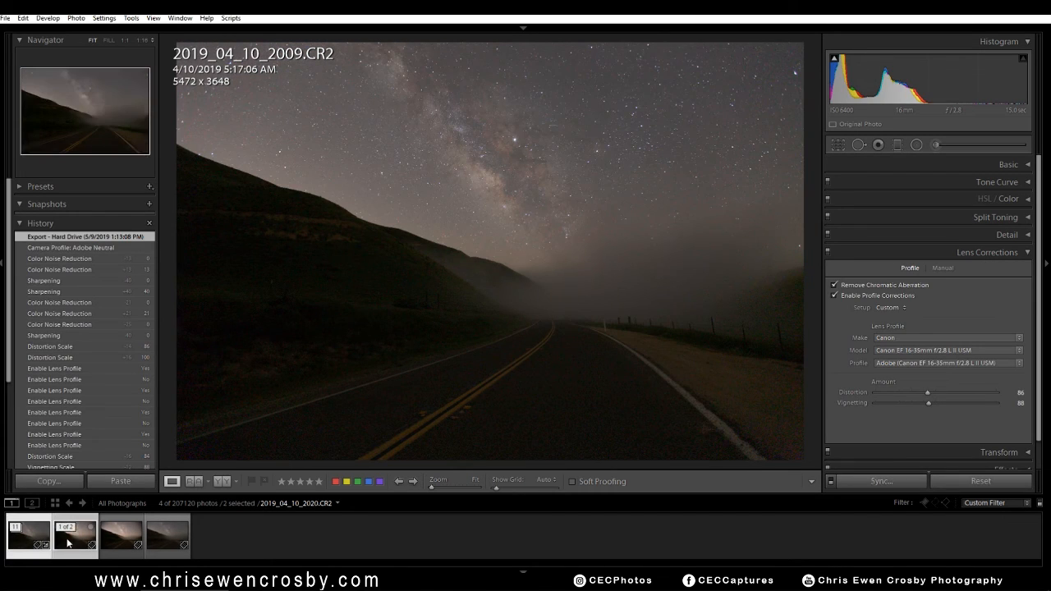
{"action": "left_click", "coordinate": [885, 482]}
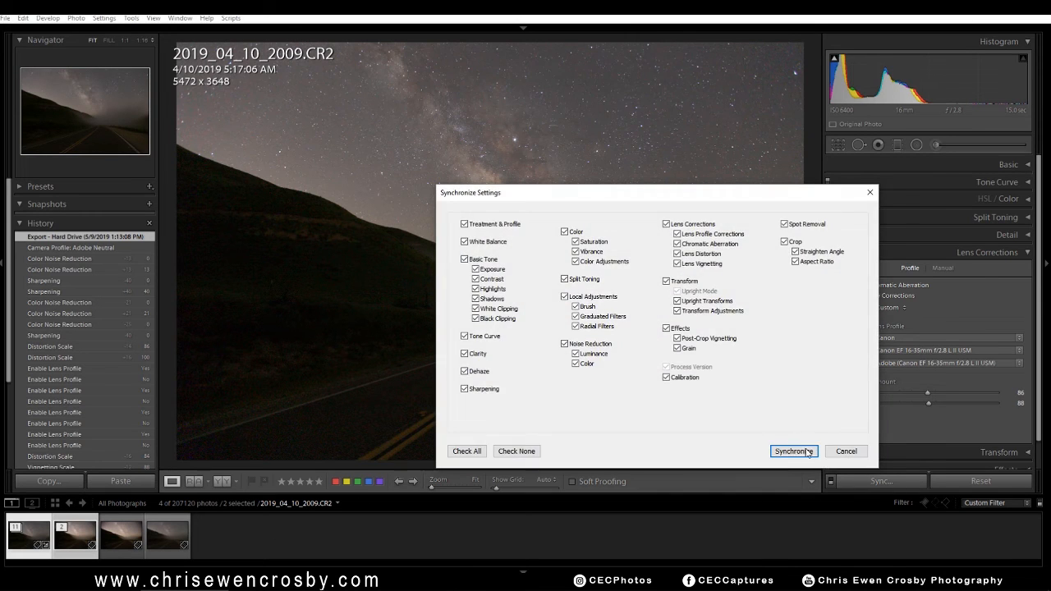
{"action": "left_click", "coordinate": [791, 449]}
Step: Synchronize all checked develop settings from 2019_04_10_2020.CR2 to 2019_04_10_2021.CR2, and show the Detail settings
{"action": "left_click", "coordinate": [118, 545]}
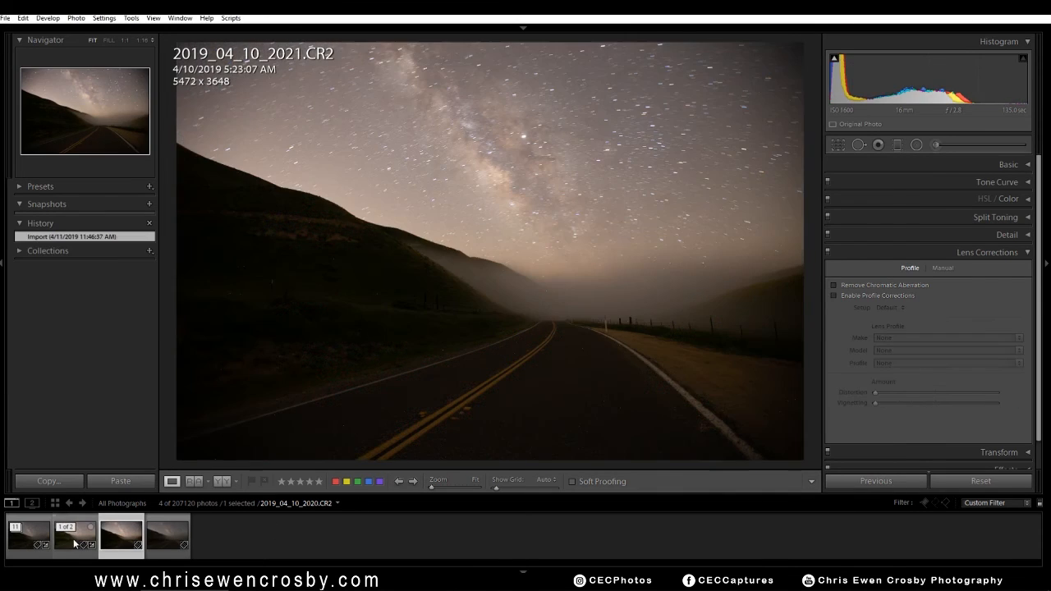
{"action": "left_click", "coordinate": [73, 538]}
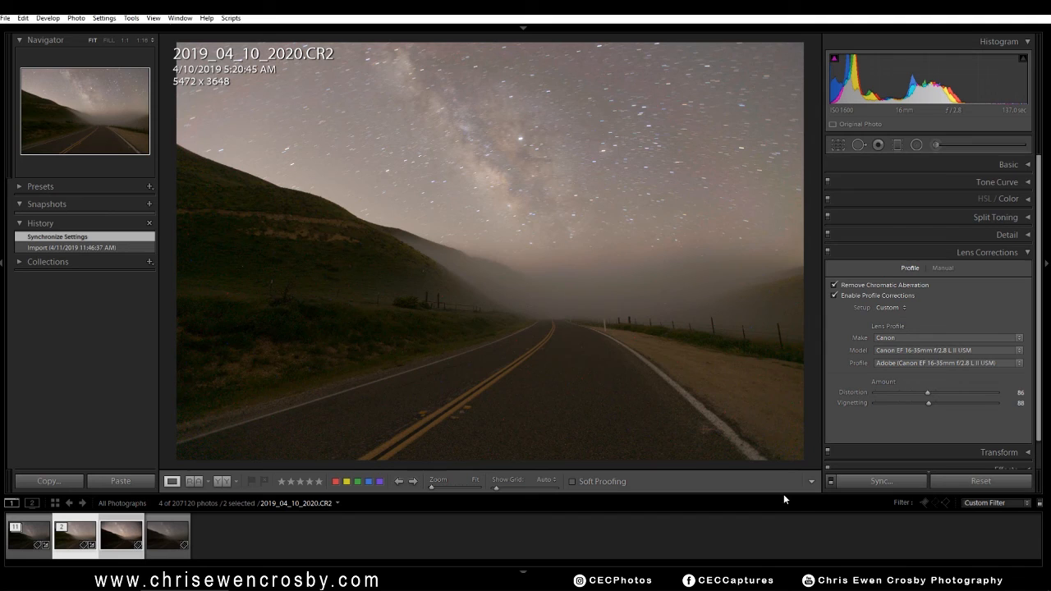
{"action": "left_click", "coordinate": [882, 481]}
{"action": "left_click", "coordinate": [793, 450]}
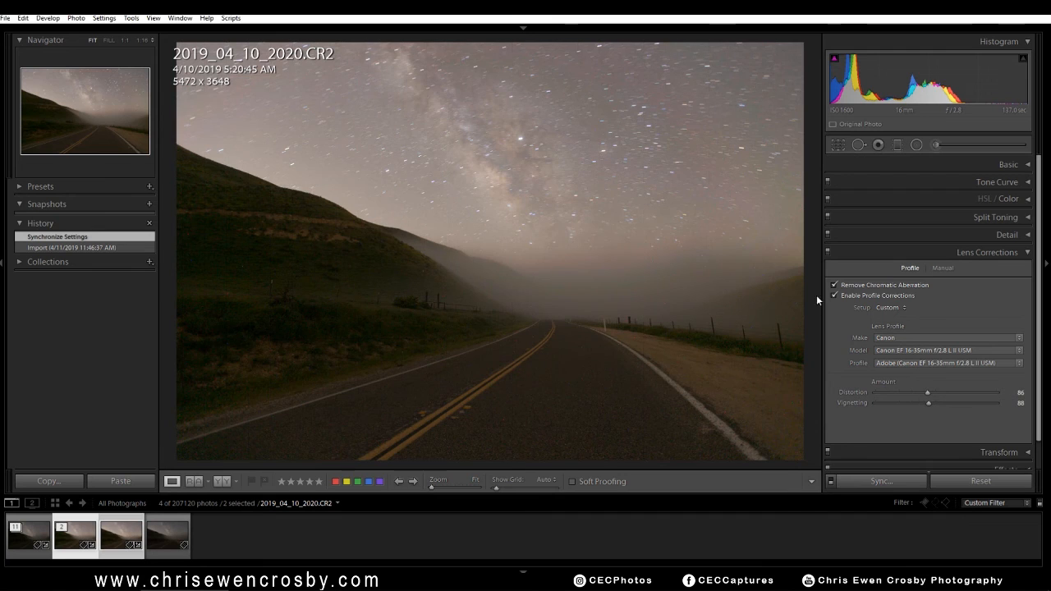
{"action": "left_click", "coordinate": [1008, 235]}
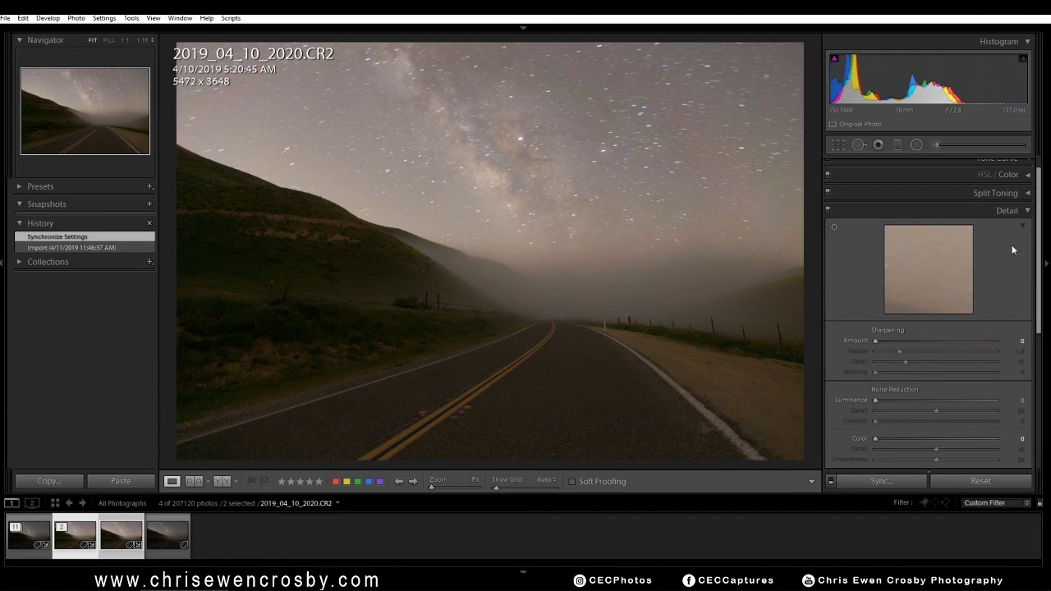
Step: Collapse the open develop sections and open 2019_04_10_2020.CR2 and 2019_04_10_2021.CR2 together as layers in Photoshop
{"action": "left_click", "coordinate": [1026, 210]}
{"action": "left_click", "coordinate": [1026, 228]}
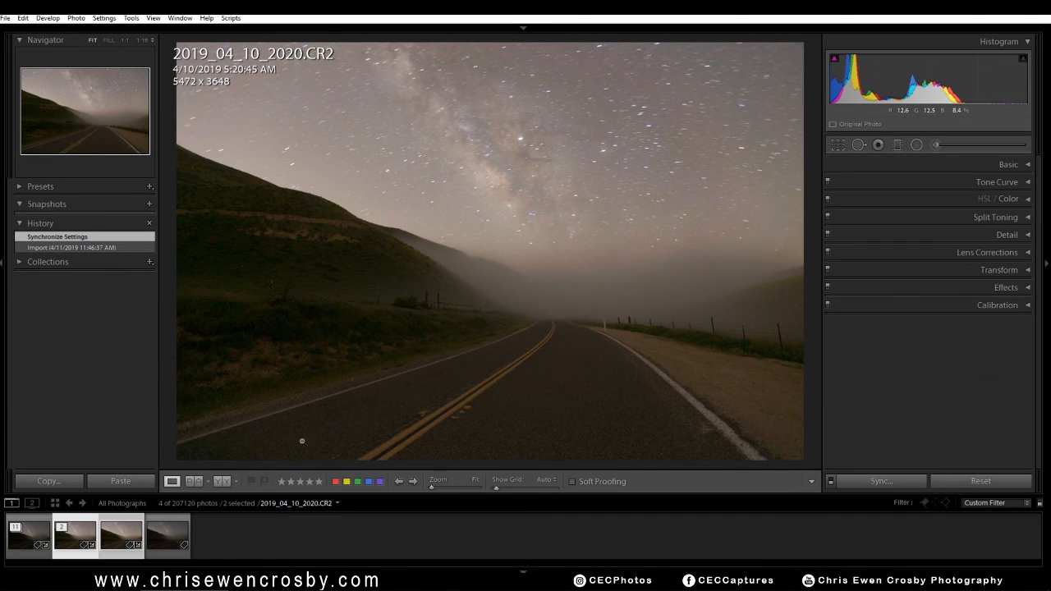
{"action": "left_click", "coordinate": [107, 541]}
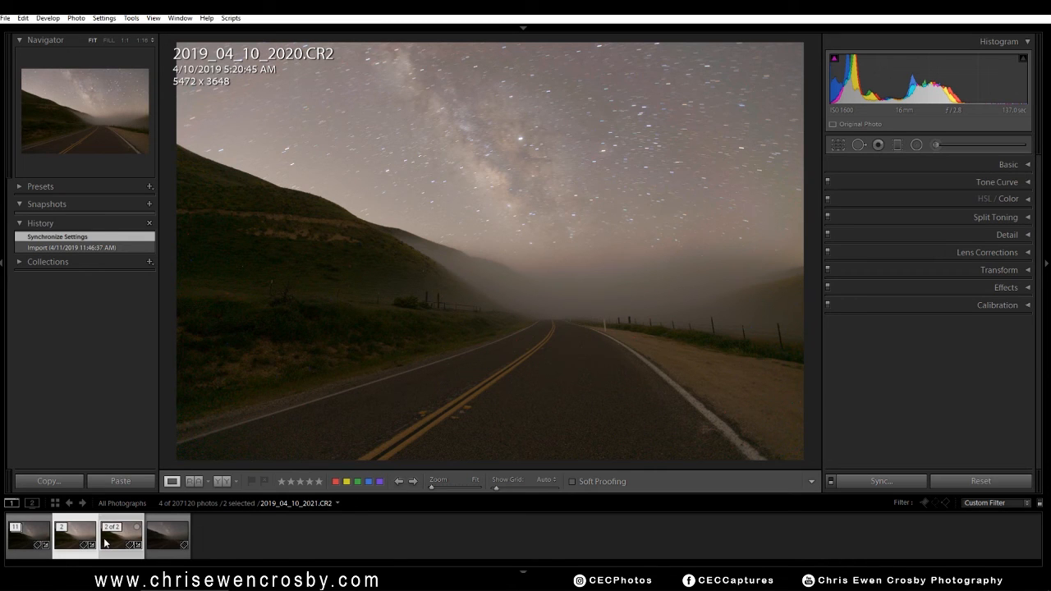
{"action": "right_click", "coordinate": [105, 544]}
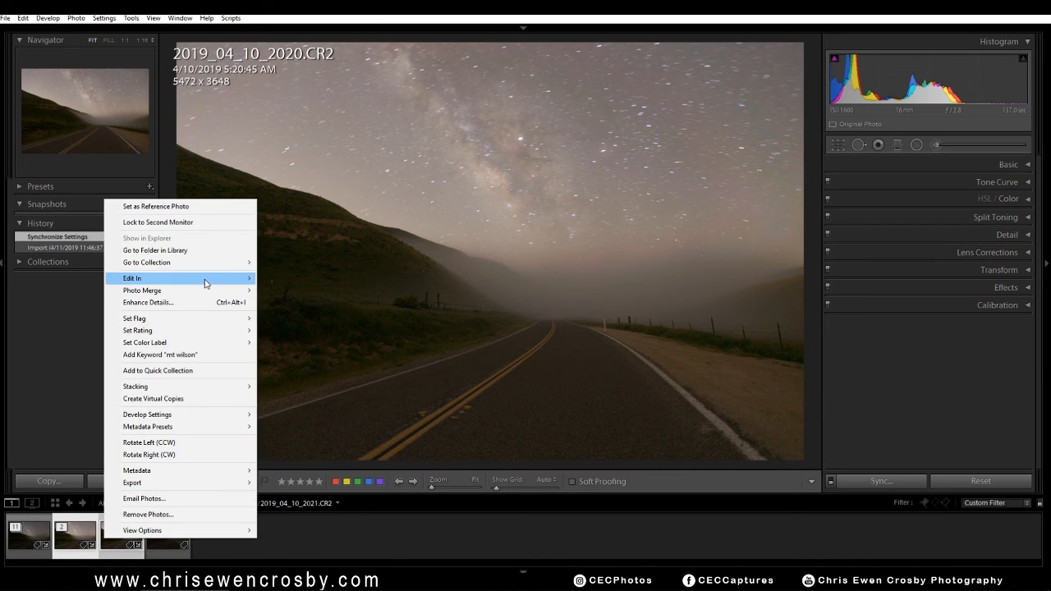
{"action": "mouse_move", "coordinate": [237, 284]}
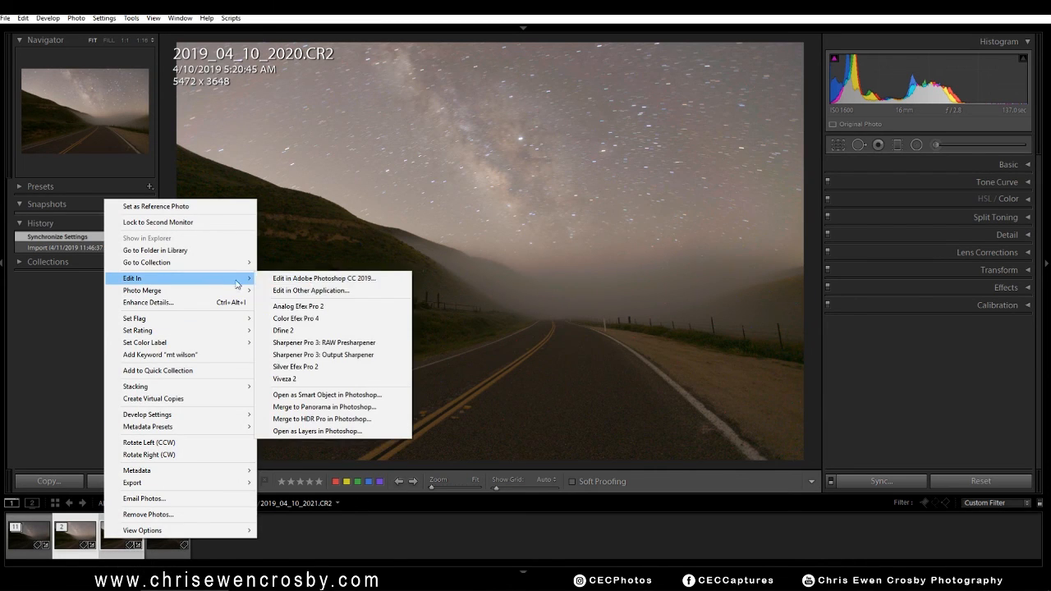
{"action": "left_click", "coordinate": [348, 433]}
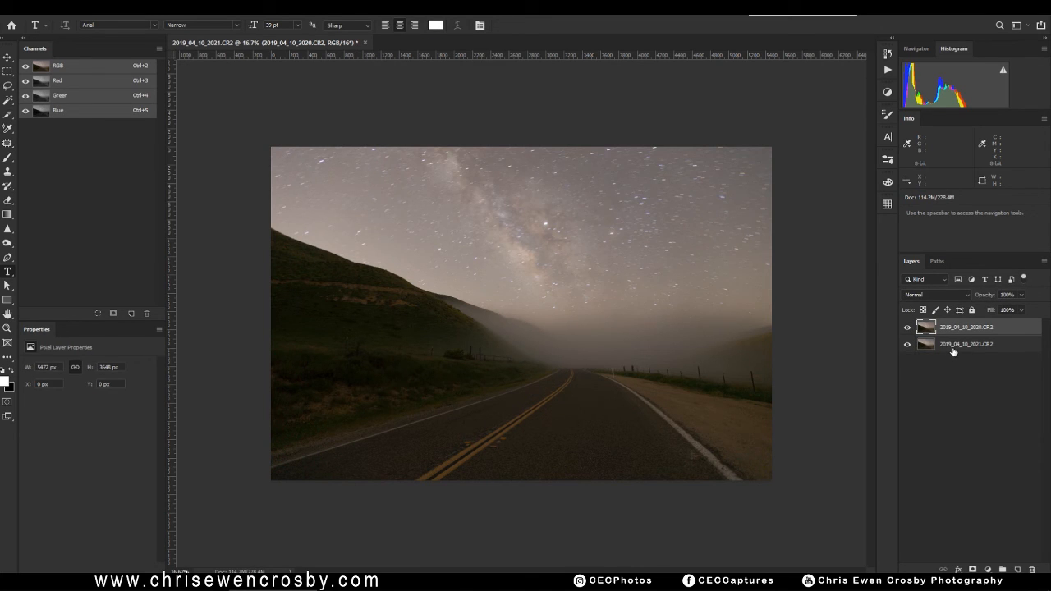
Step: Select both road photo layers and convert them into a single smart object
{"action": "left_click", "coordinate": [967, 345], "text": "shift"}
{"action": "right_click", "coordinate": [966, 344]}
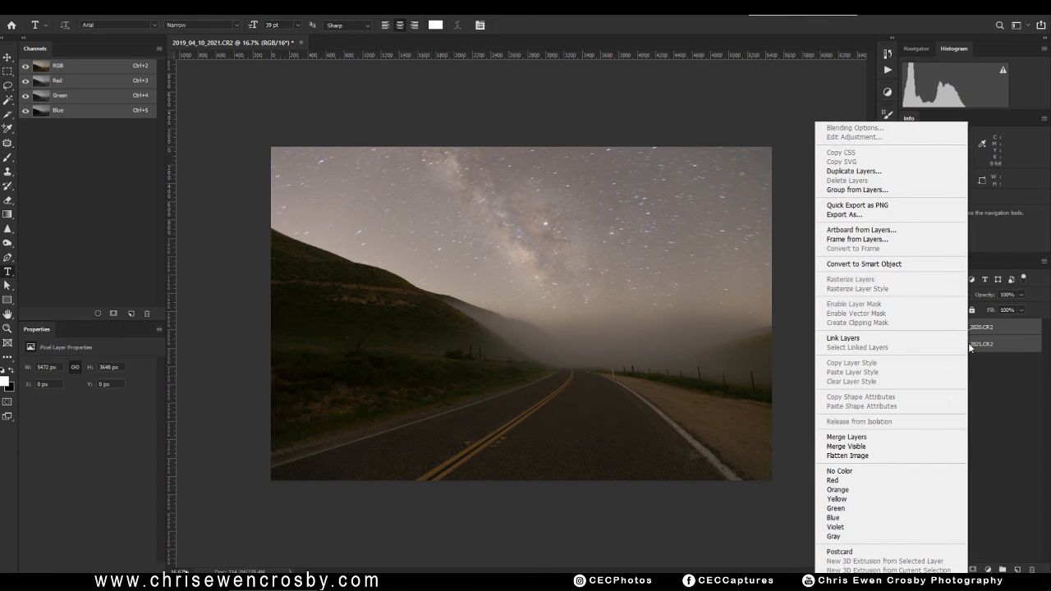
{"action": "left_click", "coordinate": [915, 264]}
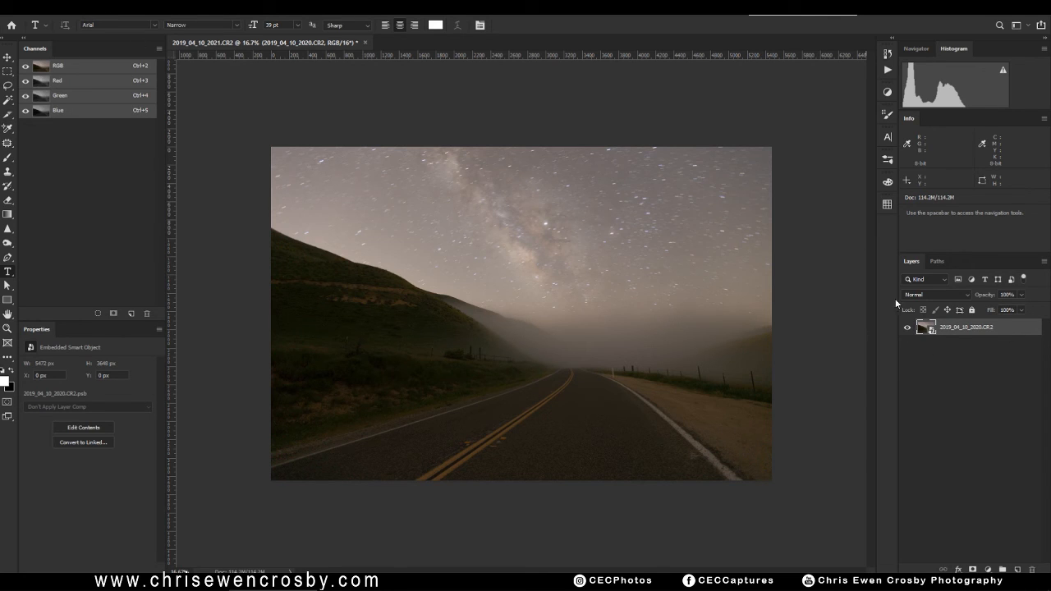
Step: Apply the Mean stack mode to the smart object to average the two foreground frames
{"action": "left_click", "coordinate": [91, 9]}
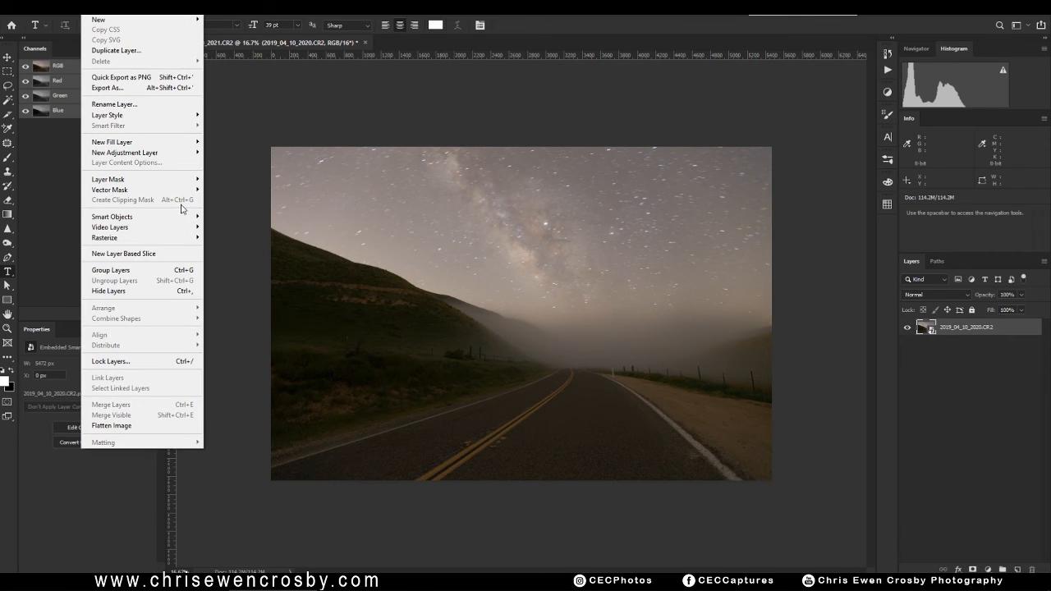
{"action": "mouse_move", "coordinate": [181, 219]}
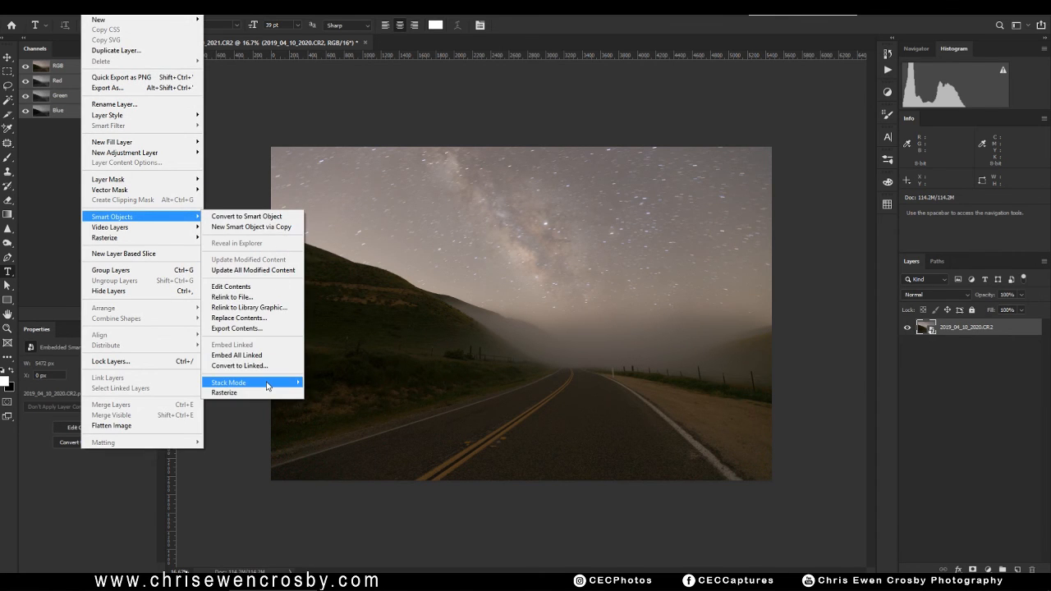
{"action": "mouse_move", "coordinate": [268, 385]}
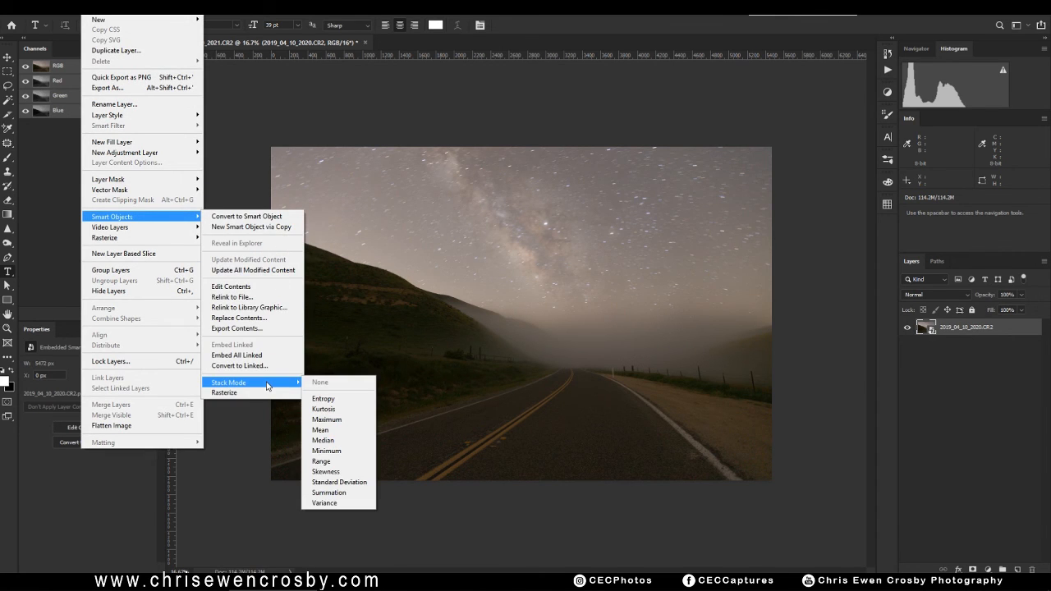
{"action": "left_click", "coordinate": [357, 430]}
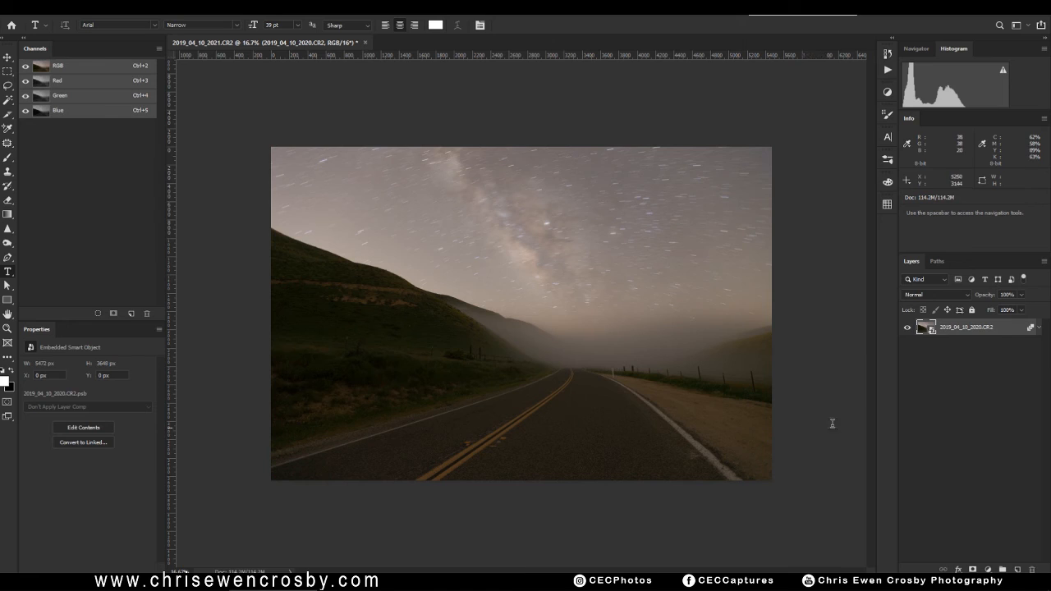
Step: Rasterize the mean-stacked smart object into a regular pixel layer
{"action": "left_click", "coordinate": [1039, 329]}
{"action": "right_click", "coordinate": [974, 331]}
{"action": "left_click", "coordinate": [940, 306]}
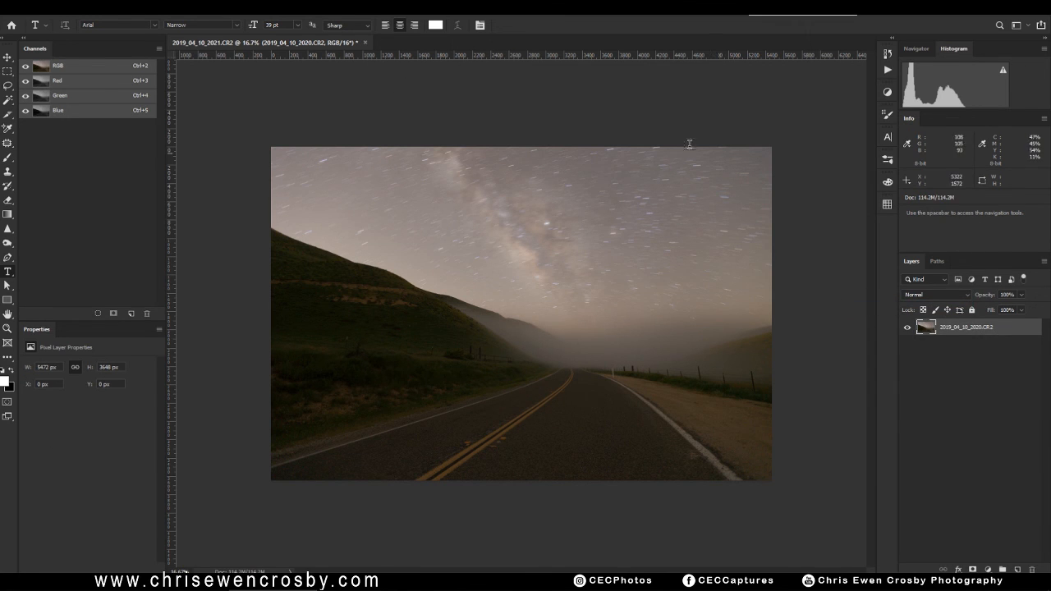
Step: Save the blended image as the TIFF 2019_04_10_2021_groundstack.tif in the 2019_04_10 folder, and close the document
{"action": "left_click", "coordinate": [24, 8]}
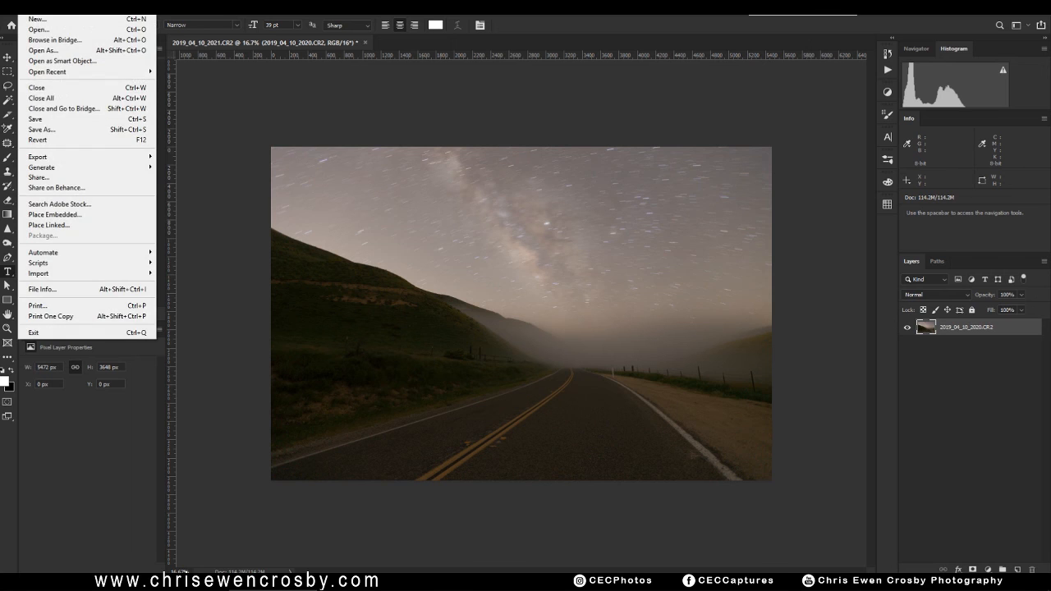
{"action": "left_click", "coordinate": [80, 129]}
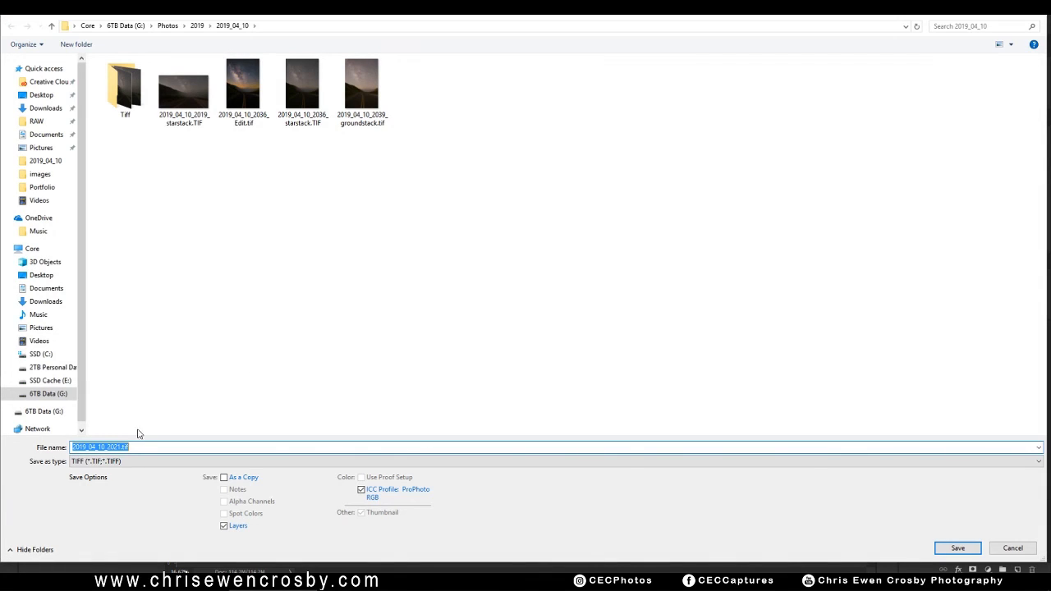
{"action": "left_click", "coordinate": [122, 447]}
{"action": "type", "text": "_groundstack"}
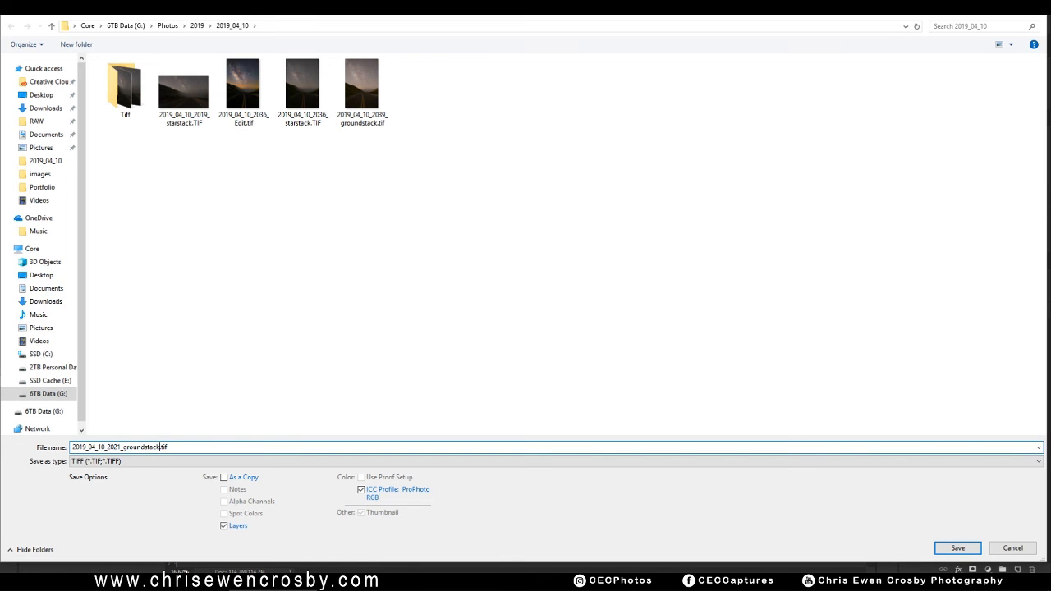
{"action": "key", "text": "Return"}
{"action": "key", "text": "Return"}
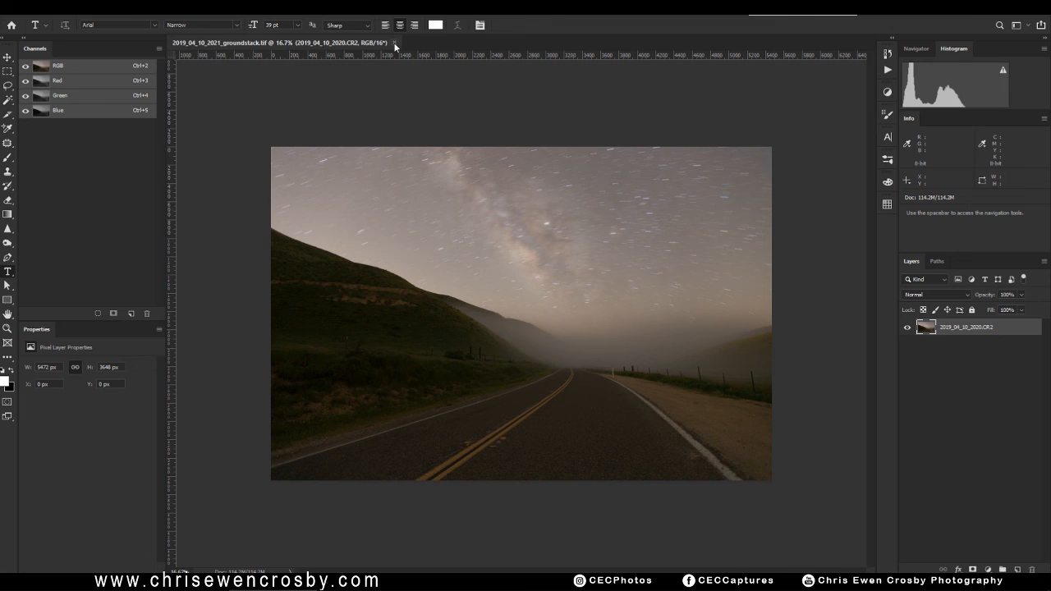
{"action": "left_click", "coordinate": [395, 43]}
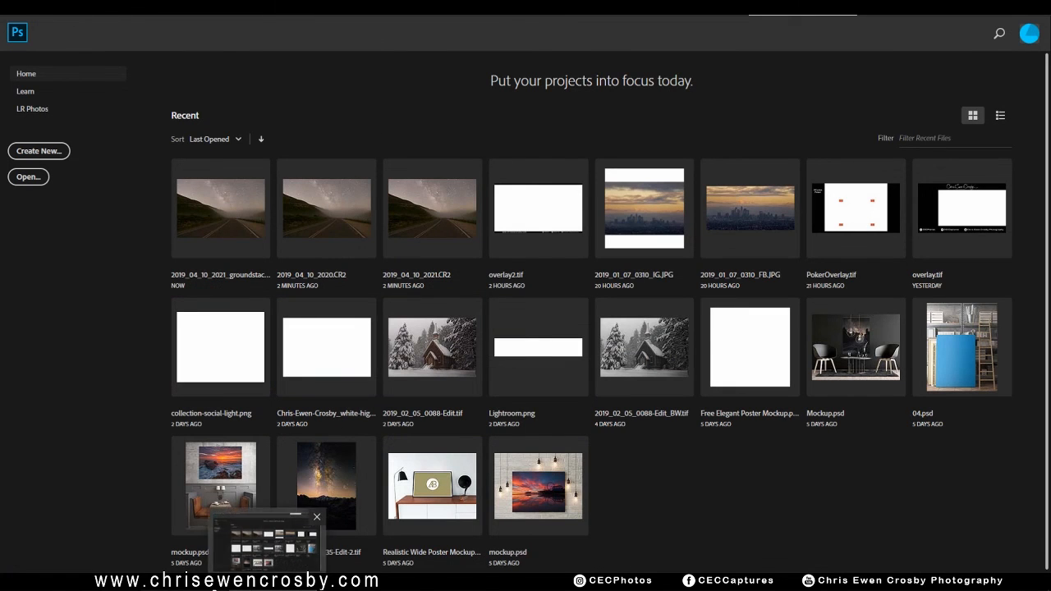
Step: Switch back to Lightroom and show the contents of the 2019_04_10 folder in the Library grid
{"action": "left_click", "coordinate": [272, 585]}
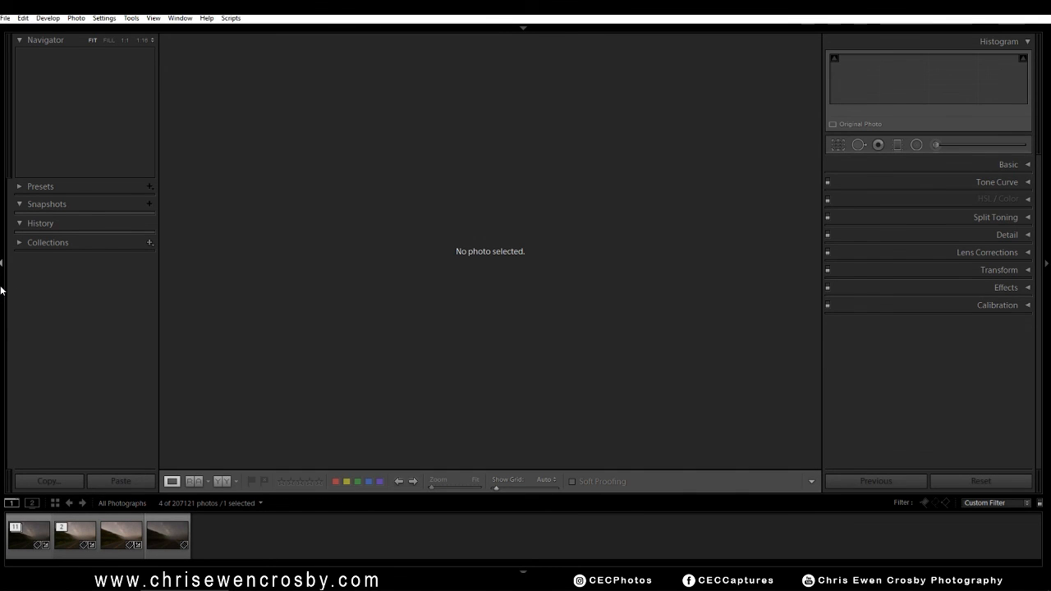
{"action": "key", "text": "g"}
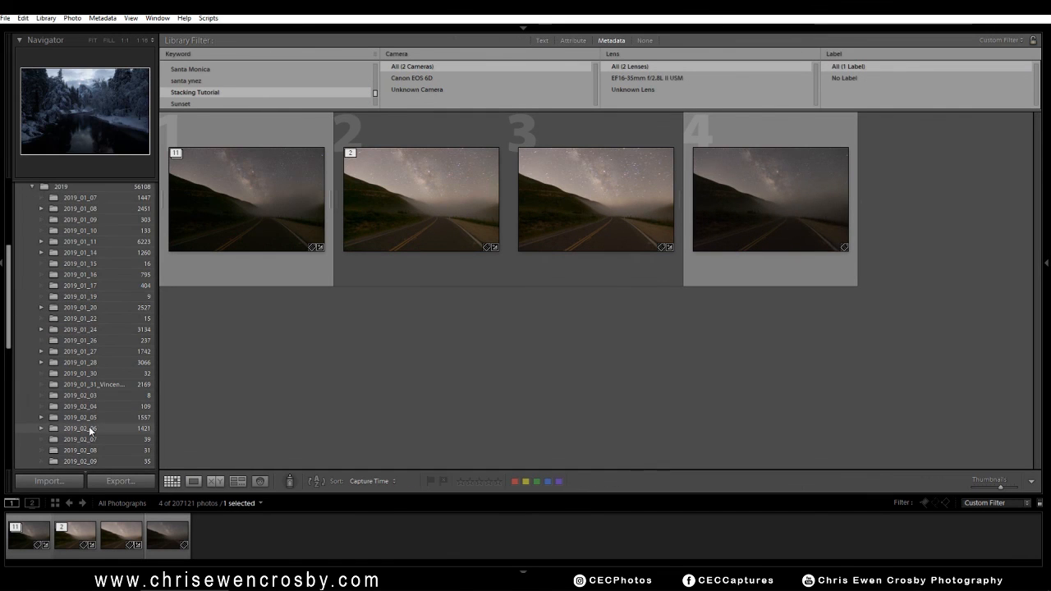
{"action": "scroll", "coordinate": [89, 426], "scroll_direction": "down", "scroll_amount": 8}
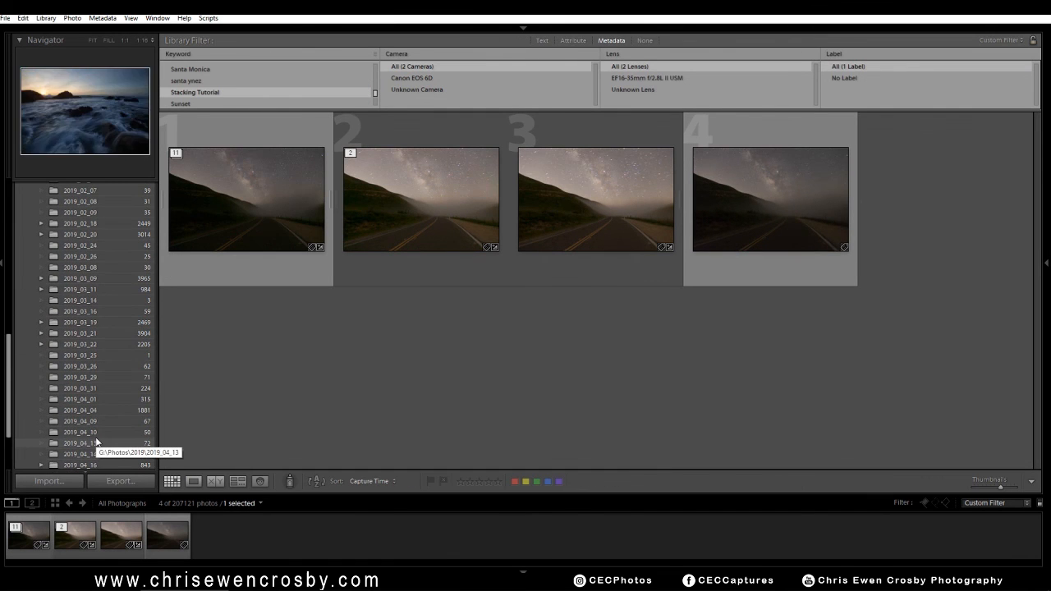
{"action": "left_click", "coordinate": [82, 432]}
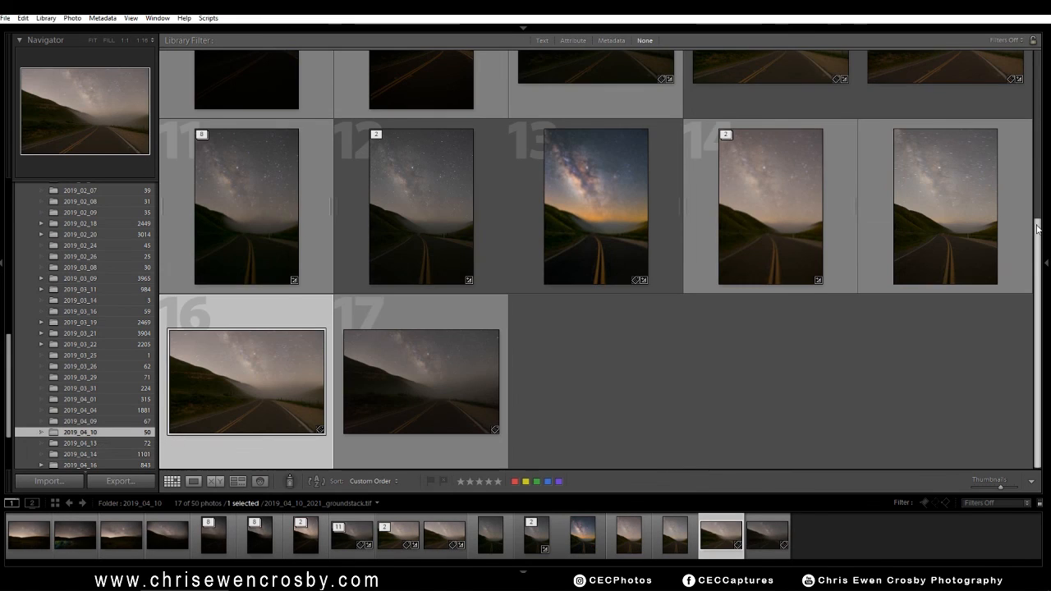
Step: Clear the selection and check the landscape ground stack TIFF and the 2019_04_10_2019_starstack.TIF in the grid
{"action": "key", "text": "ctrl+d"}
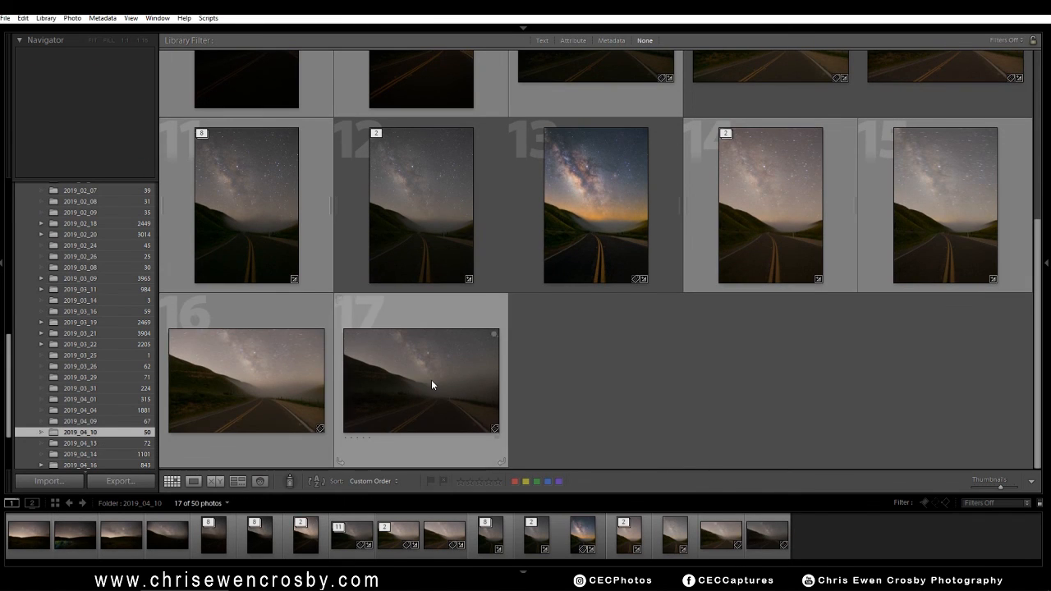
{"action": "left_click", "coordinate": [431, 379]}
{"action": "left_click", "coordinate": [285, 380]}
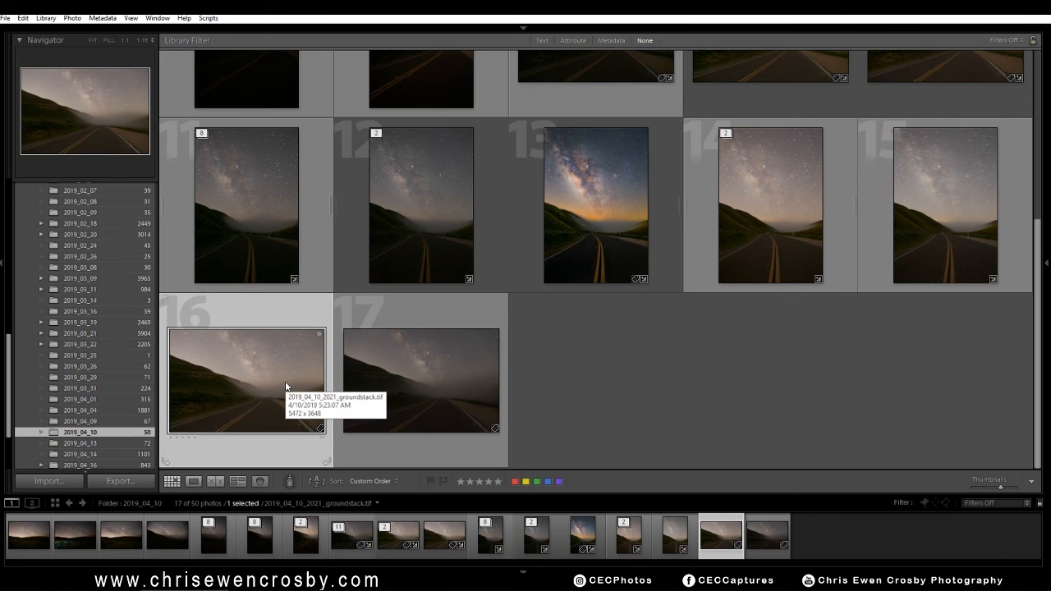
{"action": "left_click", "coordinate": [395, 386]}
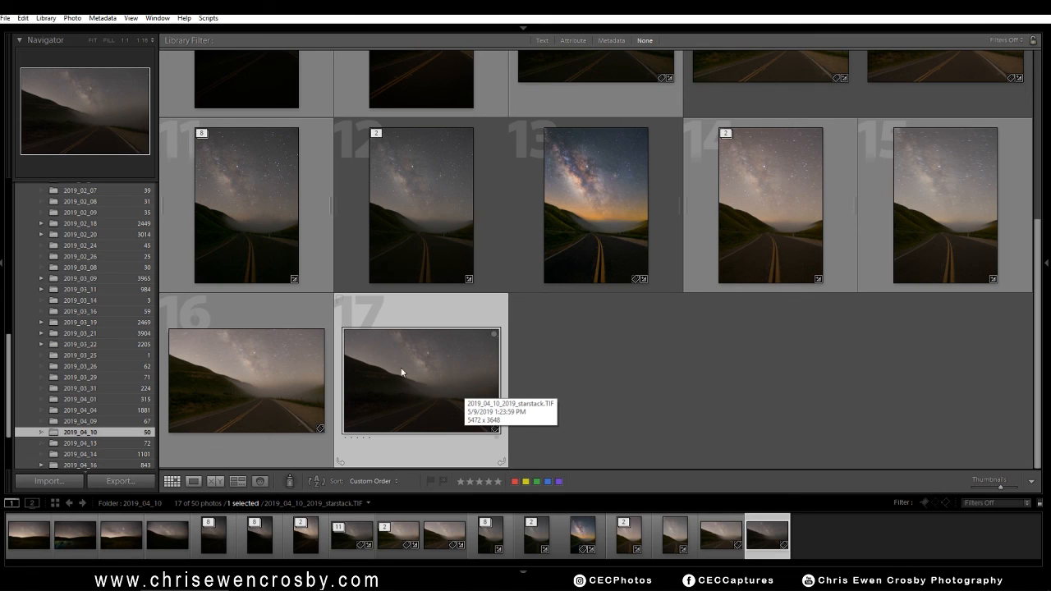
Step: View the finished vertical edit 2019_04_10_2036_Edit.tif at full screen, and return to the grid
{"action": "left_click", "coordinate": [568, 207]}
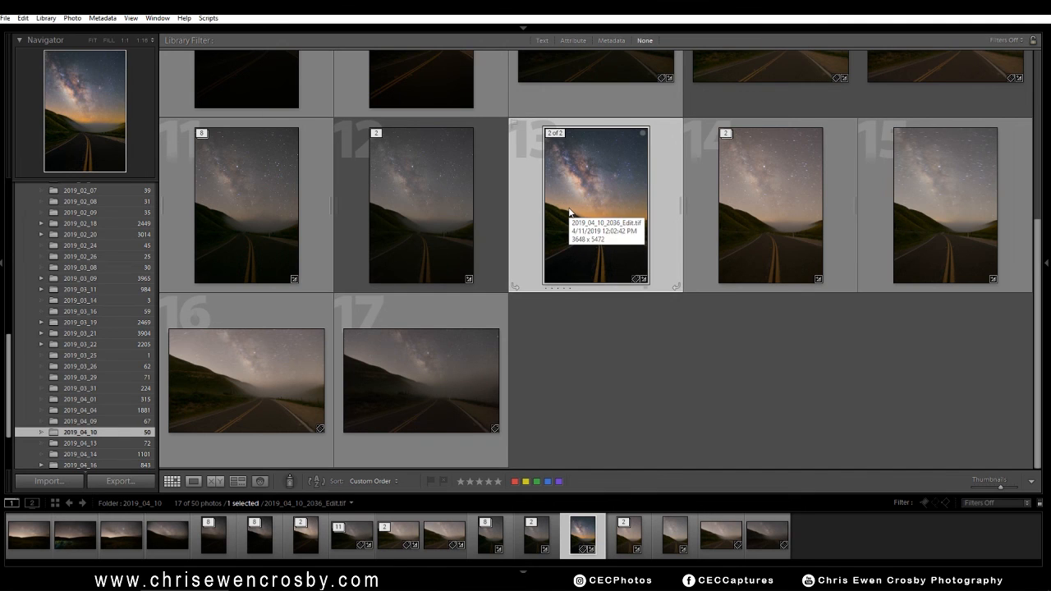
{"action": "key", "text": "f"}
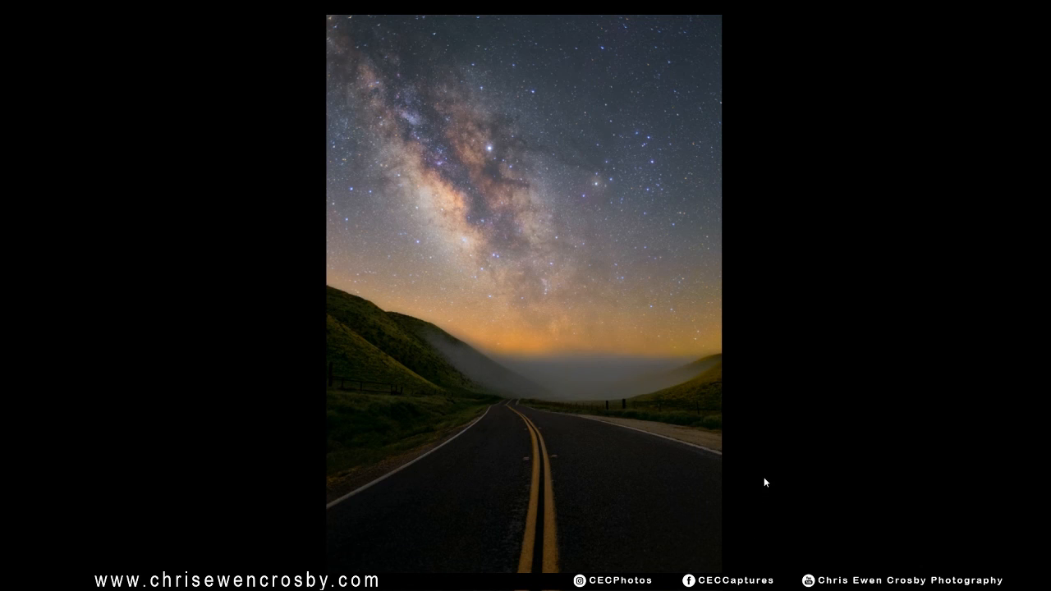
{"action": "key", "text": "f"}
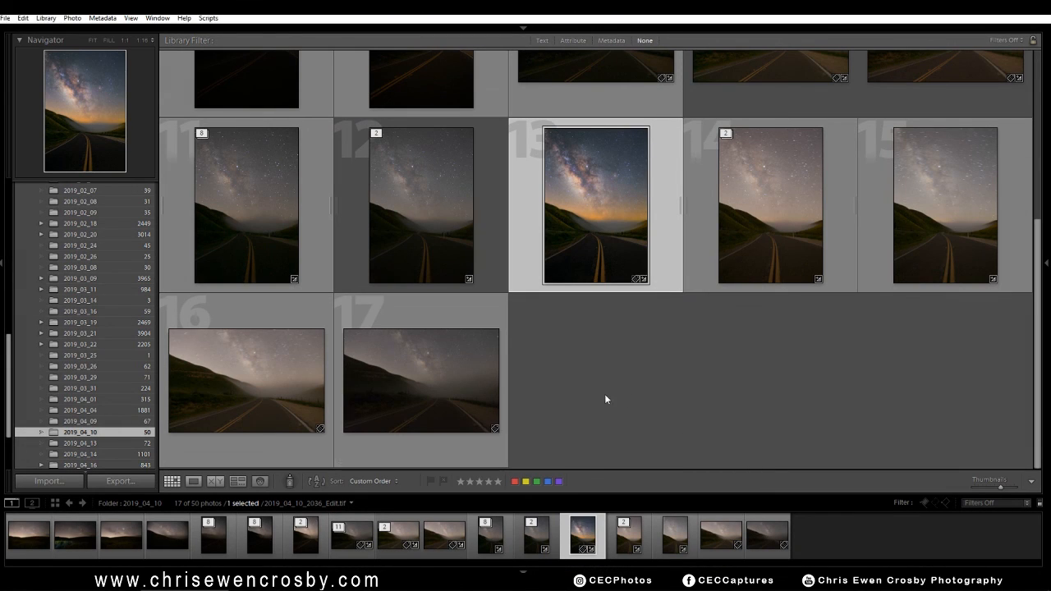